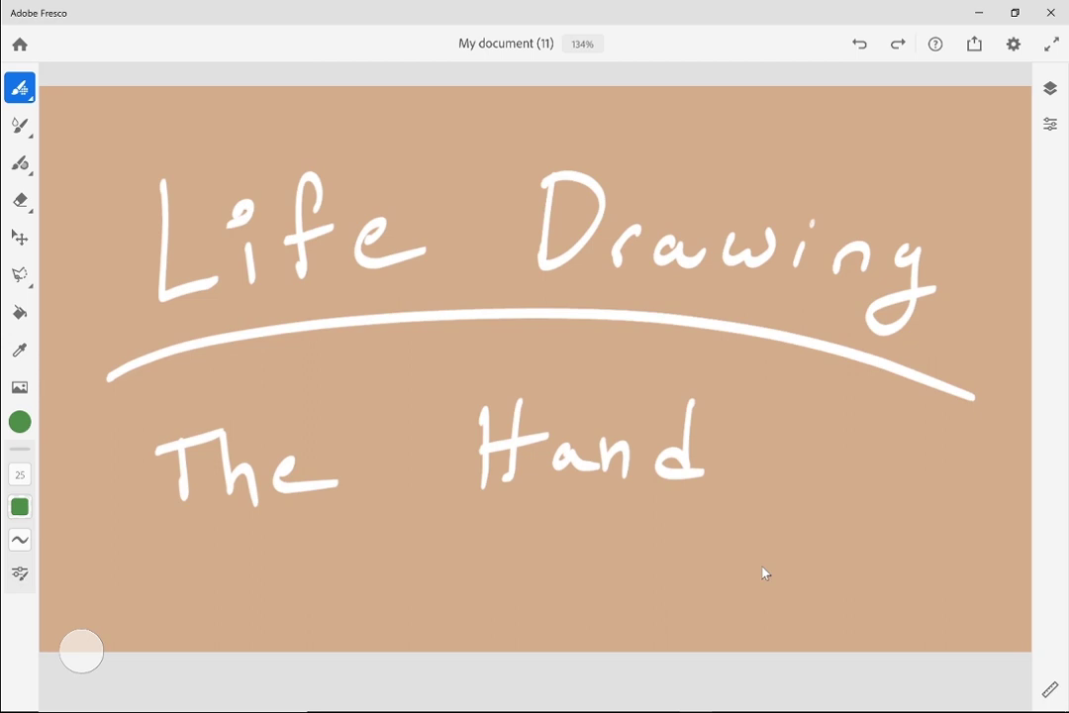
Show the layer stack, hide the title layer, and make the blank layer above it active and visible over the hand skeleton
key("F7")
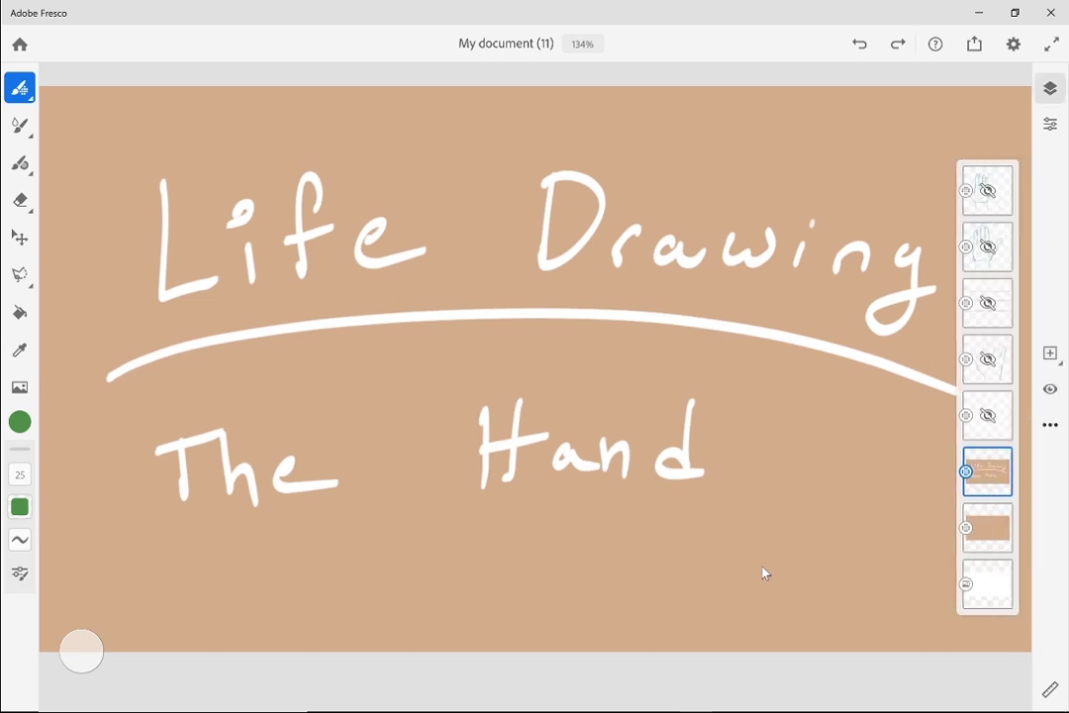
key("ctrl+comma")
key("alt+bracketright")
key("ctrl+comma")
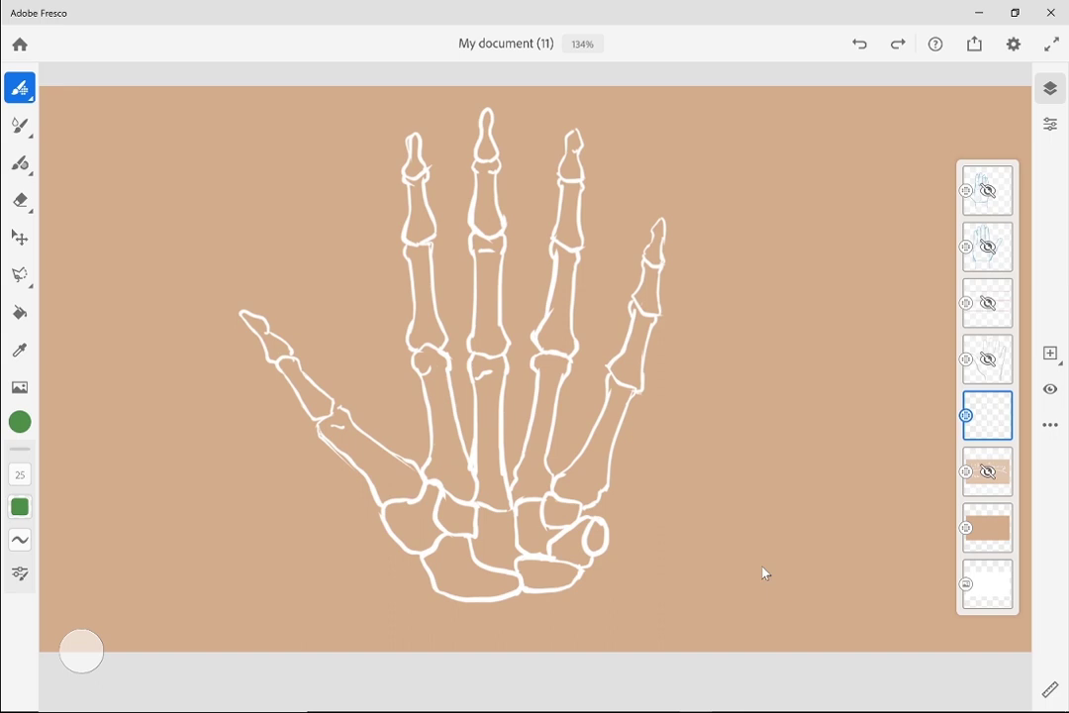
Draw a green arrow pointing down at the tip of the skeleton's thumb
left_click_drag(209, 241, 232, 288)
left_click_drag(217, 271, 242, 268)
Draw green arcs over the fingertips and across the finger bases, and try finger-edge strokes and a winding line over the palm
mouse_move(358, 140)
left_mouse_down()
mouse_move(460, 95)
mouse_move(705, 222)
left_mouse_up()
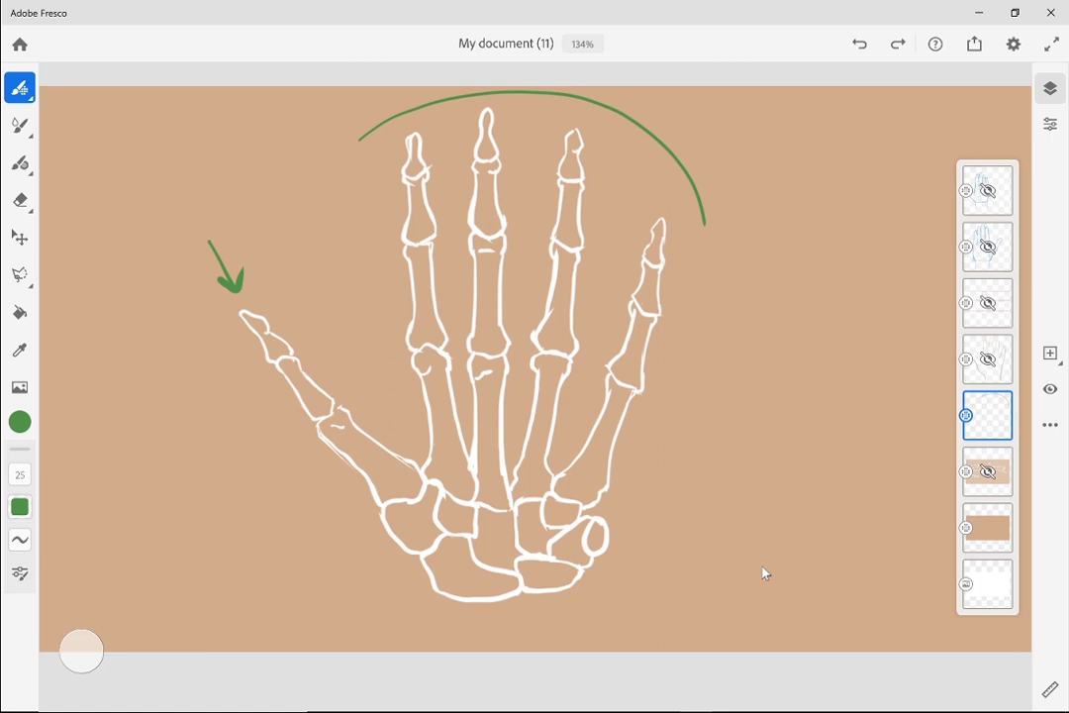
mouse_move(381, 333)
left_mouse_down()
mouse_move(420, 307)
mouse_move(563, 309)
mouse_move(669, 372)
left_mouse_up()
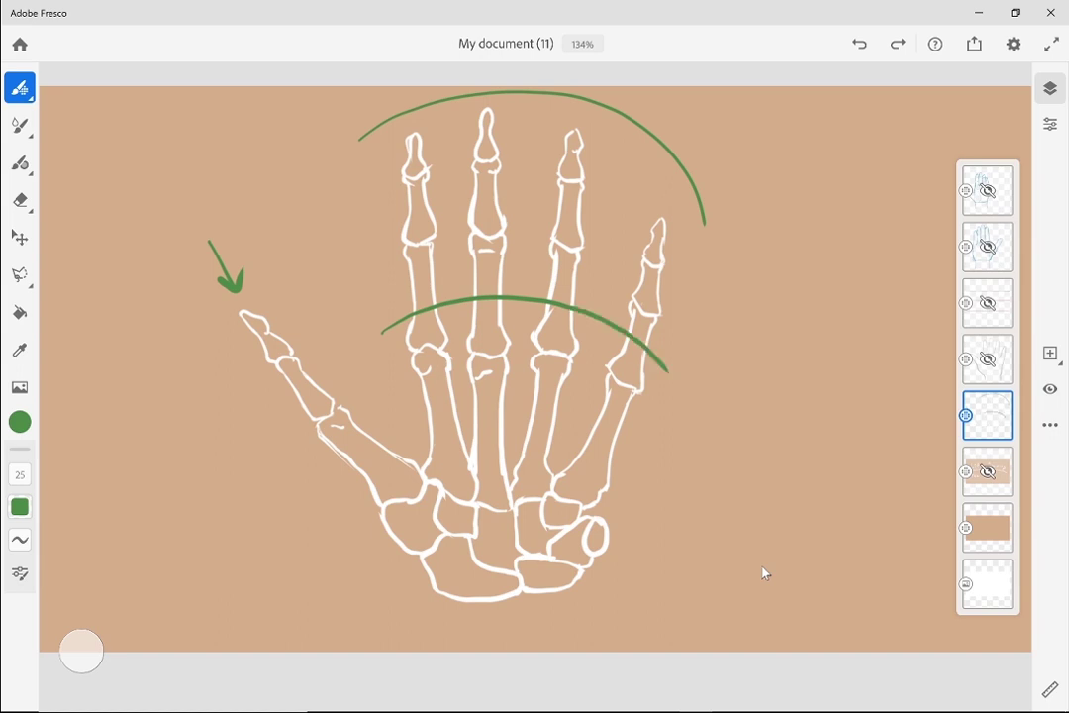
left_click_drag(457, 297, 456, 243)
left_click_drag(521, 295, 517, 247)
left_click_drag(393, 317, 390, 250)
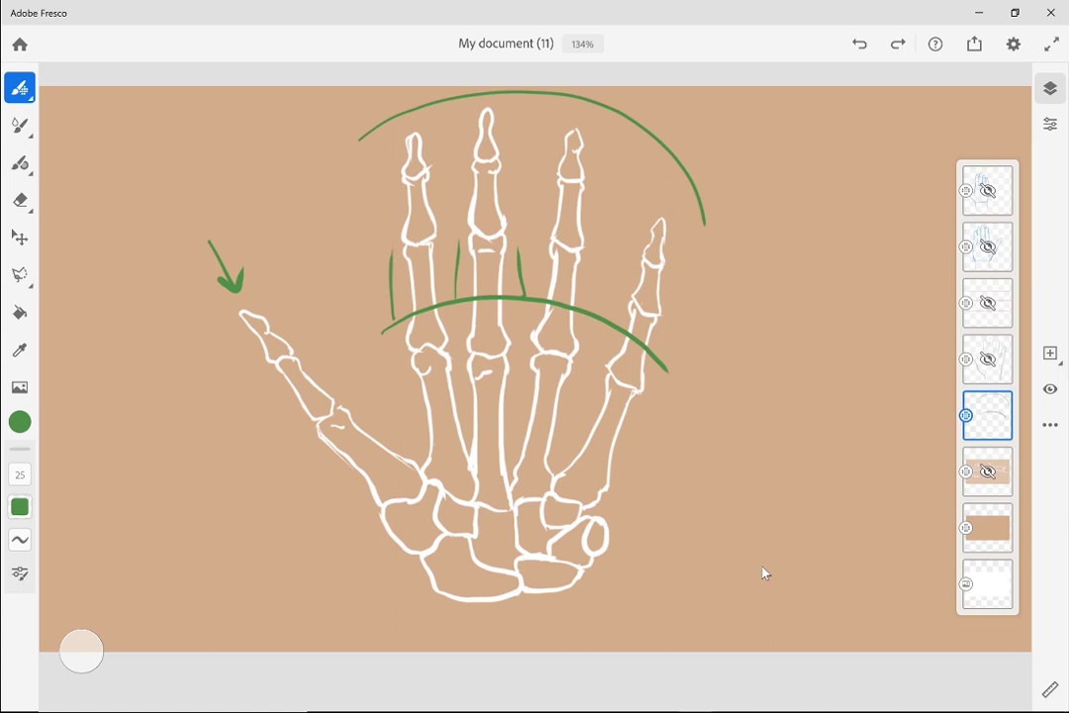
left_click_drag(446, 301, 450, 220)
key("ctrl+z")
key("ctrl+z")
key("ctrl+z")
key("ctrl+z")
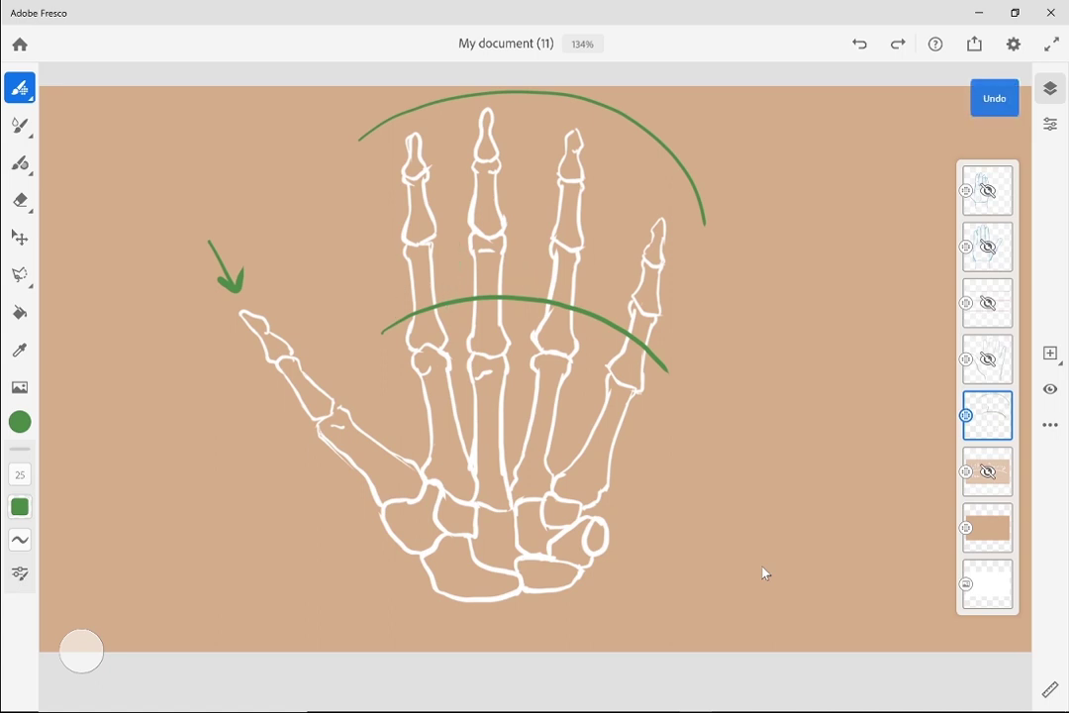
mouse_move(383, 346)
left_mouse_down()
mouse_move(465, 458)
mouse_move(505, 564)
left_mouse_up()
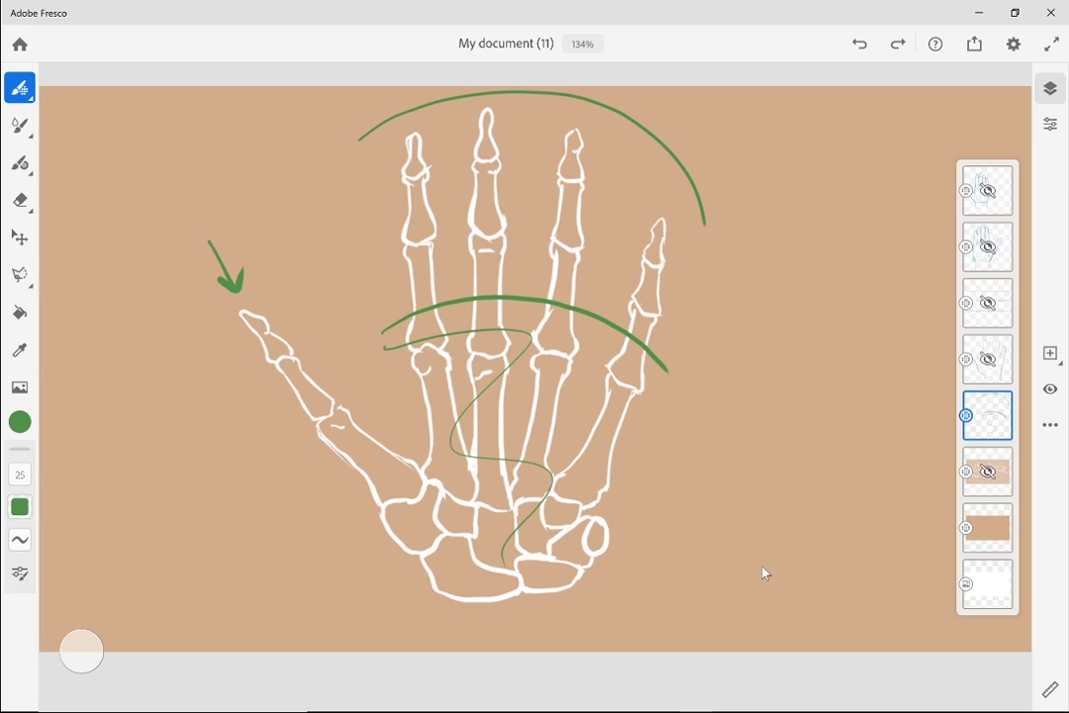
key("ctrl+z")
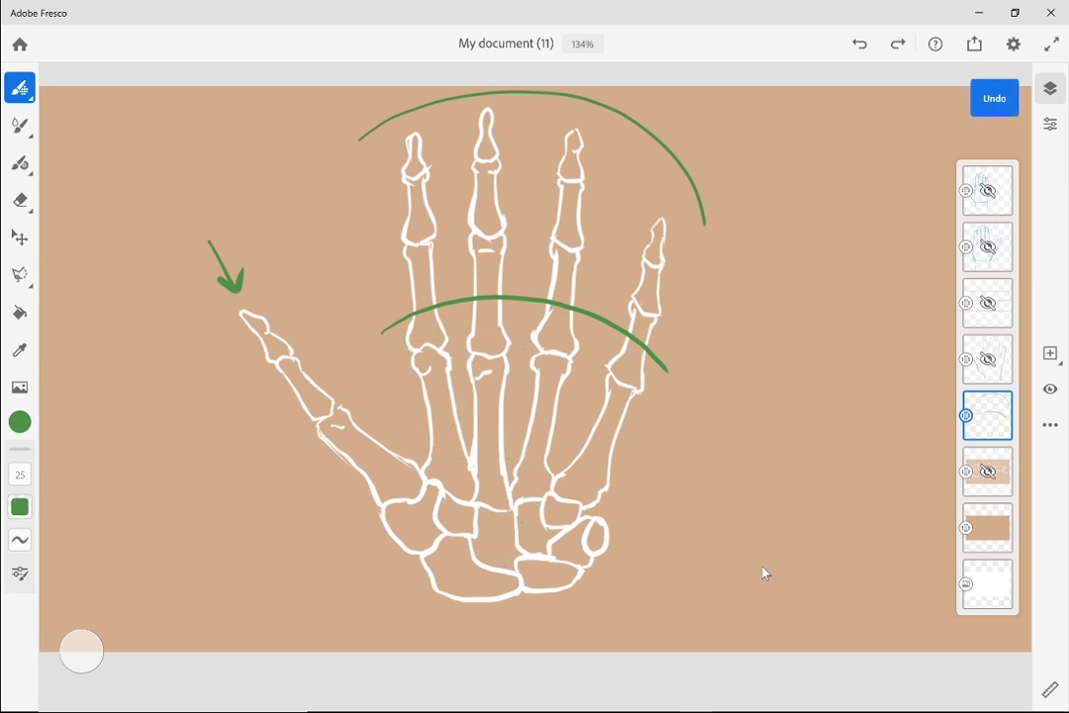
Outline the palm as a green tapered block from the finger-base arc to the wrist, reinforcing its sides with extra strokes
left_click_drag(381, 335, 413, 611)
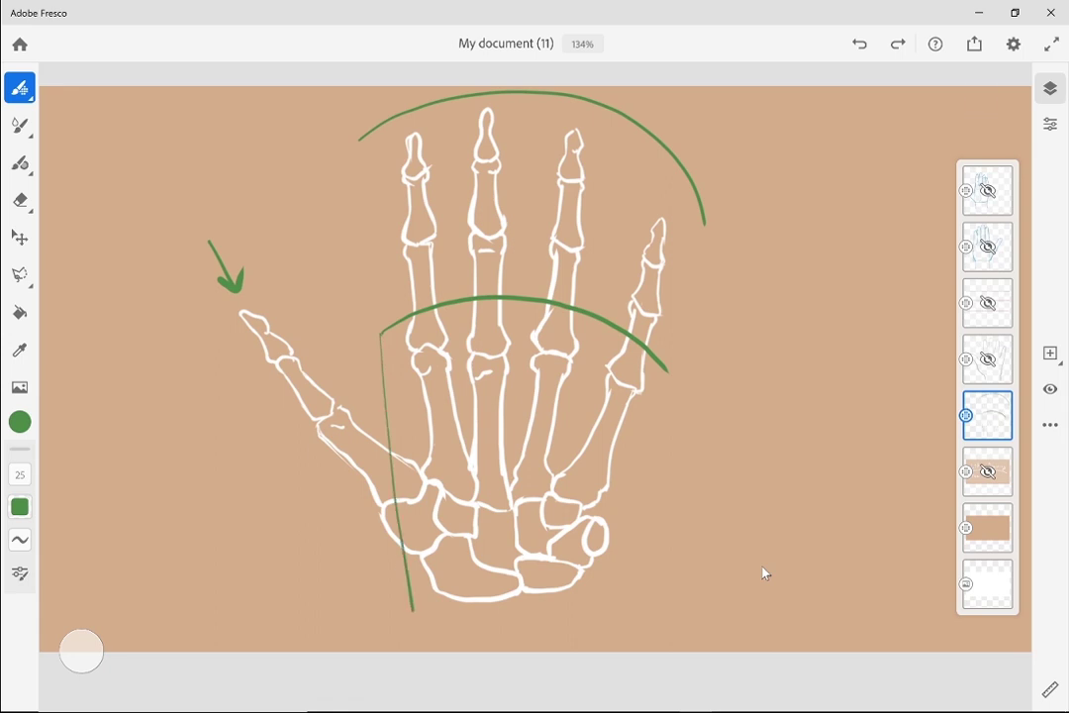
left_click_drag(660, 349, 633, 578)
left_click_drag(415, 588, 659, 579)
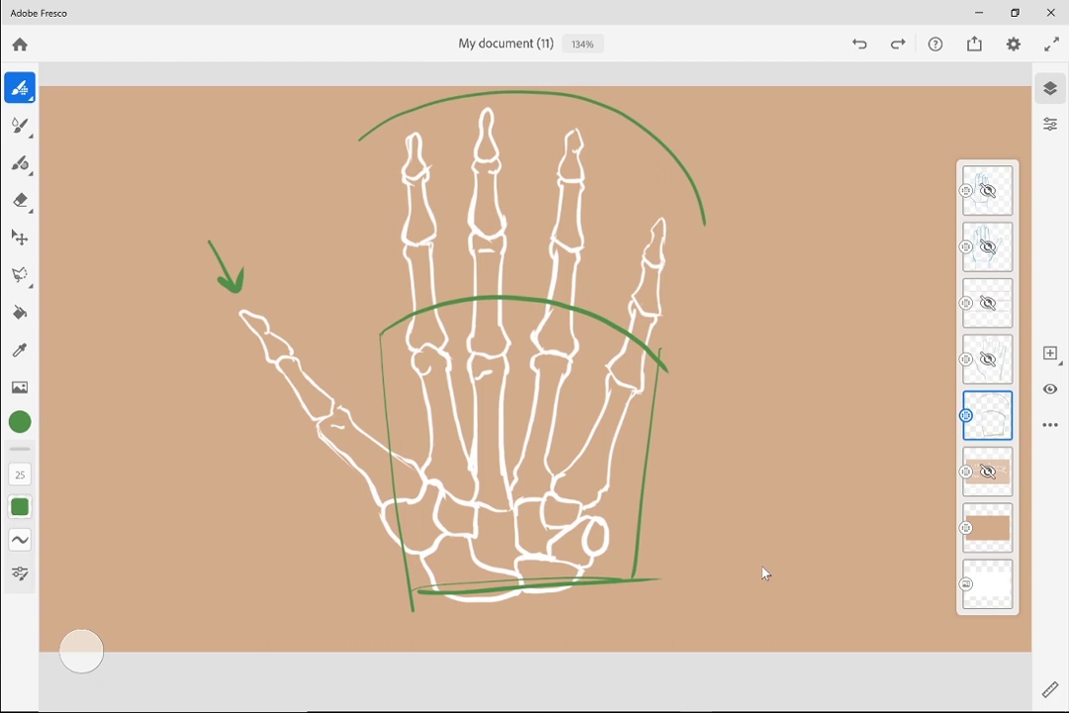
mouse_move(389, 336)
left_mouse_down()
mouse_move(425, 586)
mouse_move(620, 577)
mouse_move(659, 563)
left_mouse_up()
left_click_drag(622, 578, 665, 368)
left_click_drag(655, 376, 612, 599)
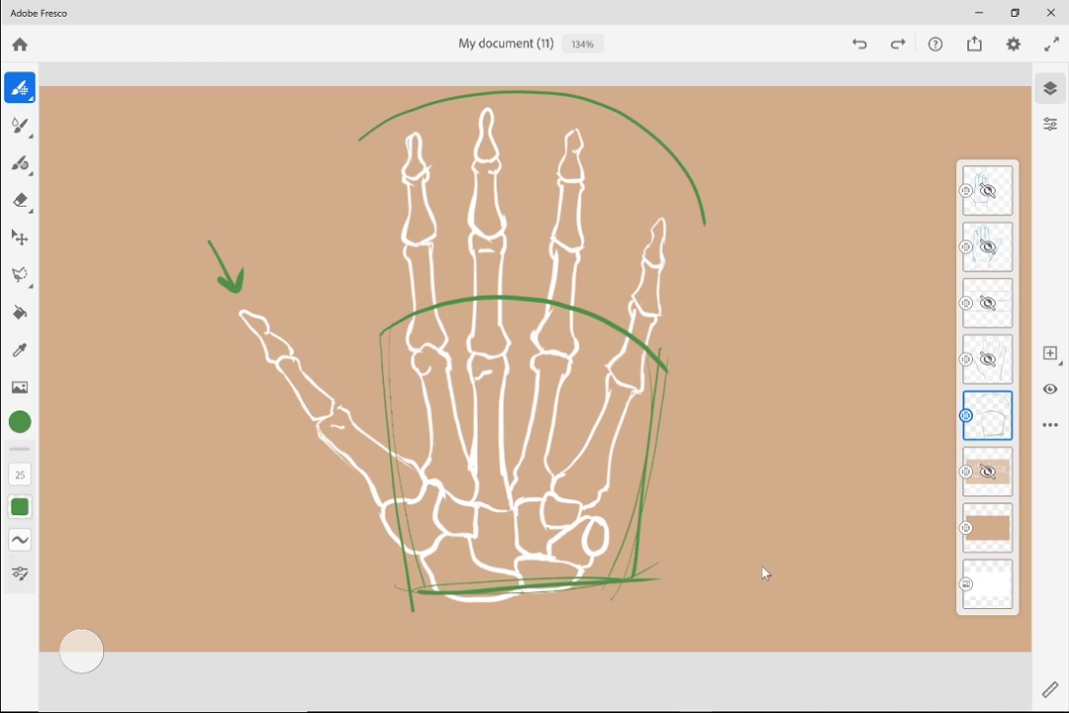
Circle the four finger knuckles at the base of the fingers in green
left_click_drag(429, 337, 485, 332)
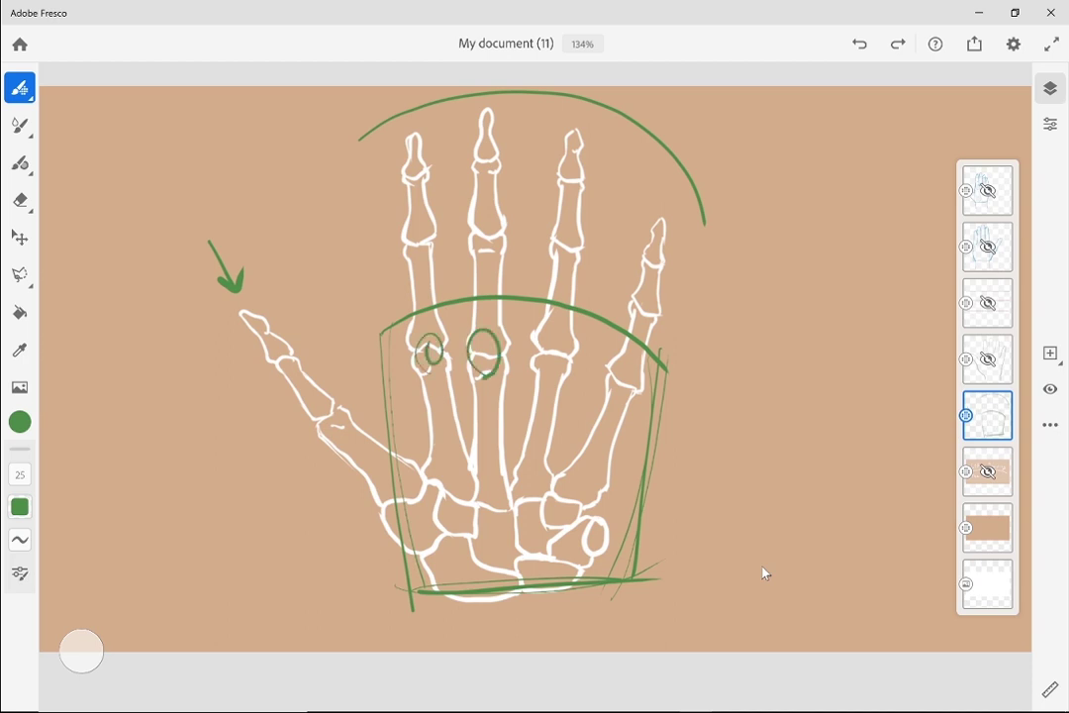
left_click_drag(550, 337, 552, 340)
left_click_drag(624, 359, 625, 362)
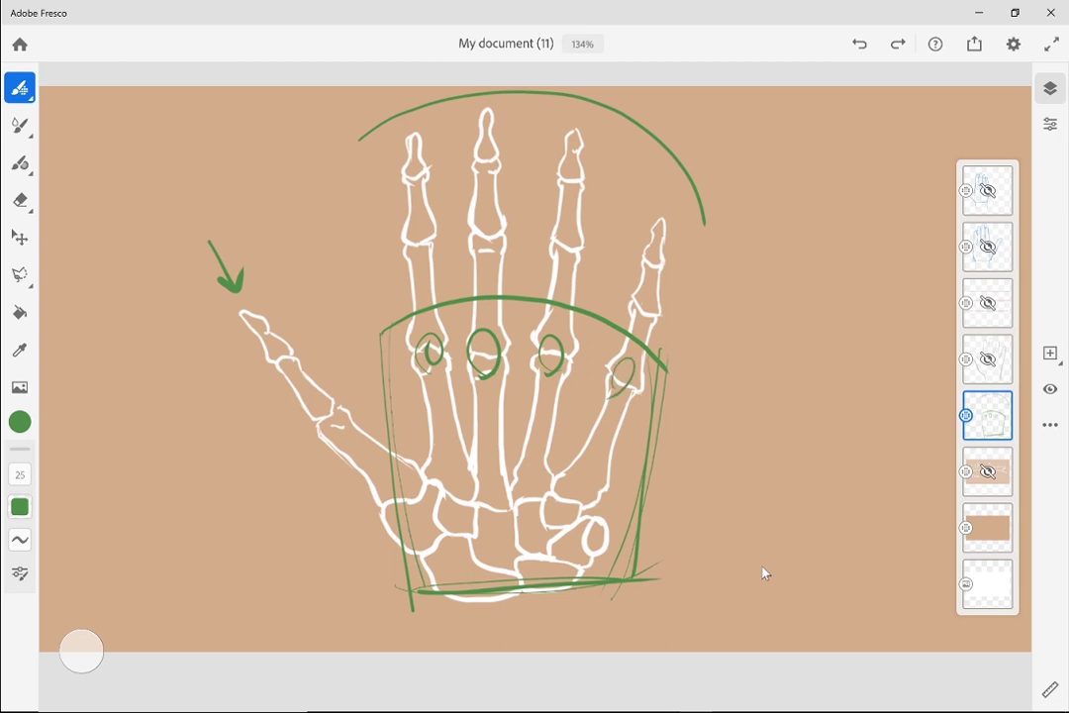
Circle the middle and end joints of all four fingers in green
left_click_drag(484, 225, 485, 229)
left_click_drag(484, 152, 486, 156)
left_click_drag(417, 236, 420, 238)
left_click_drag(416, 167, 418, 170)
mouse_move(559, 239)
left_mouse_down()
mouse_move(553, 250)
mouse_move(561, 241)
left_mouse_up()
left_click_drag(570, 172, 572, 174)
left_click_drag(636, 307, 639, 310)
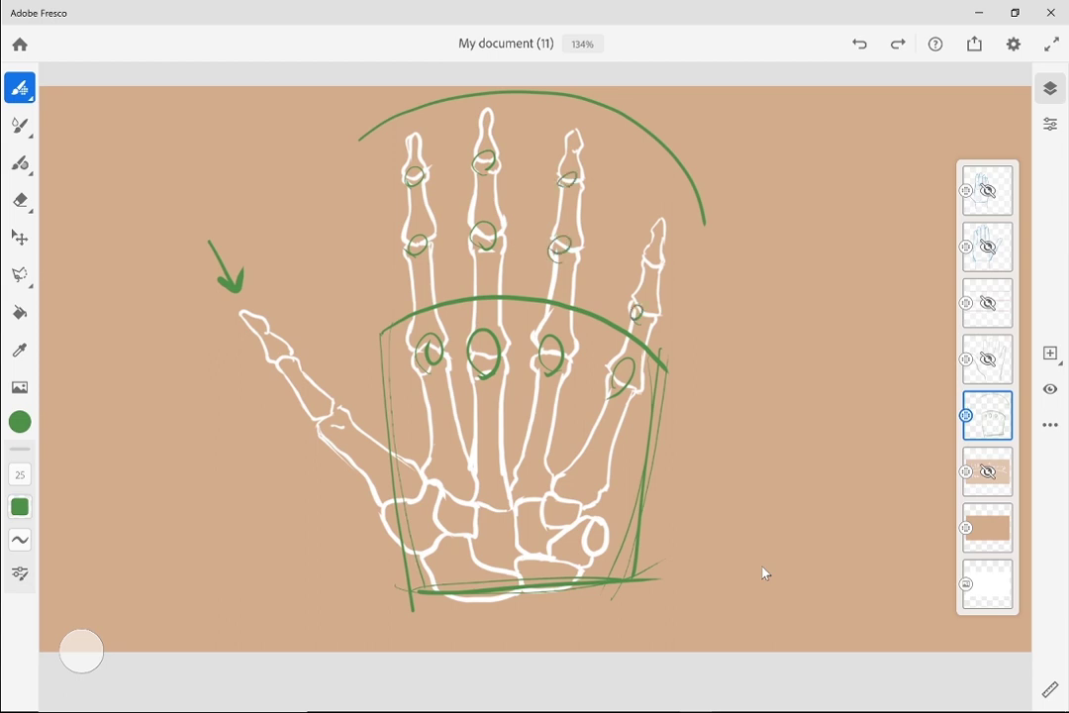
left_click_drag(646, 259, 649, 262)
Circle the thumb's base joint, draw a curved arrow from it across the palm, and mark the thumb's upper joint
left_click_drag(416, 463, 425, 465)
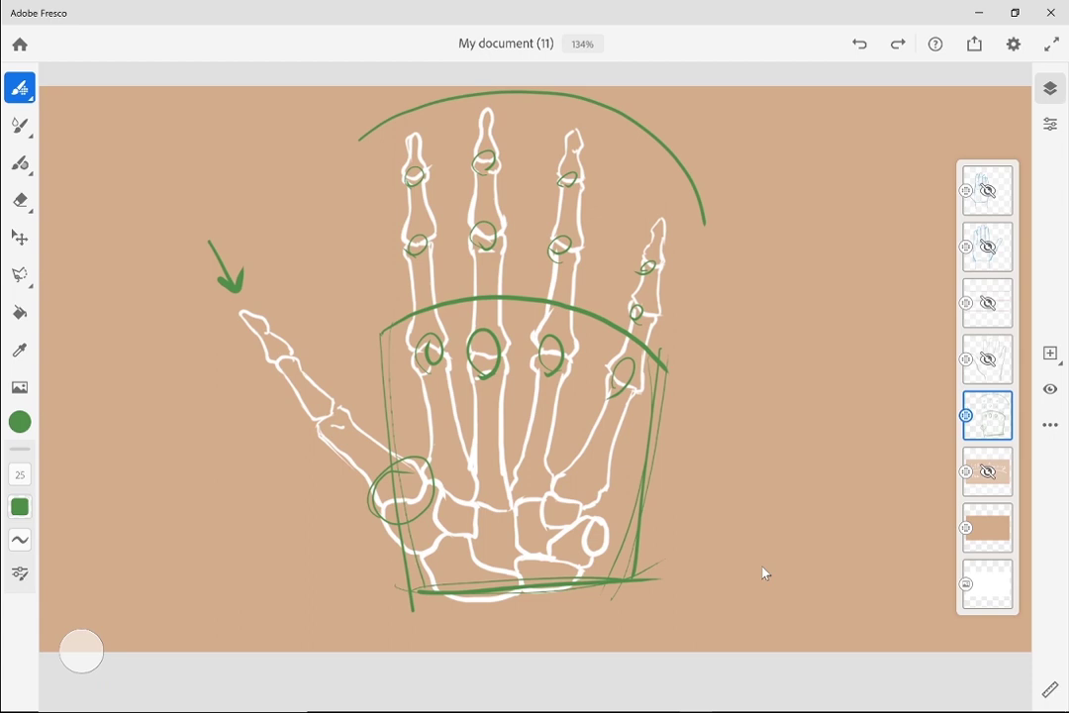
mouse_move(327, 483)
left_mouse_down()
mouse_move(400, 409)
mouse_move(477, 407)
left_mouse_up()
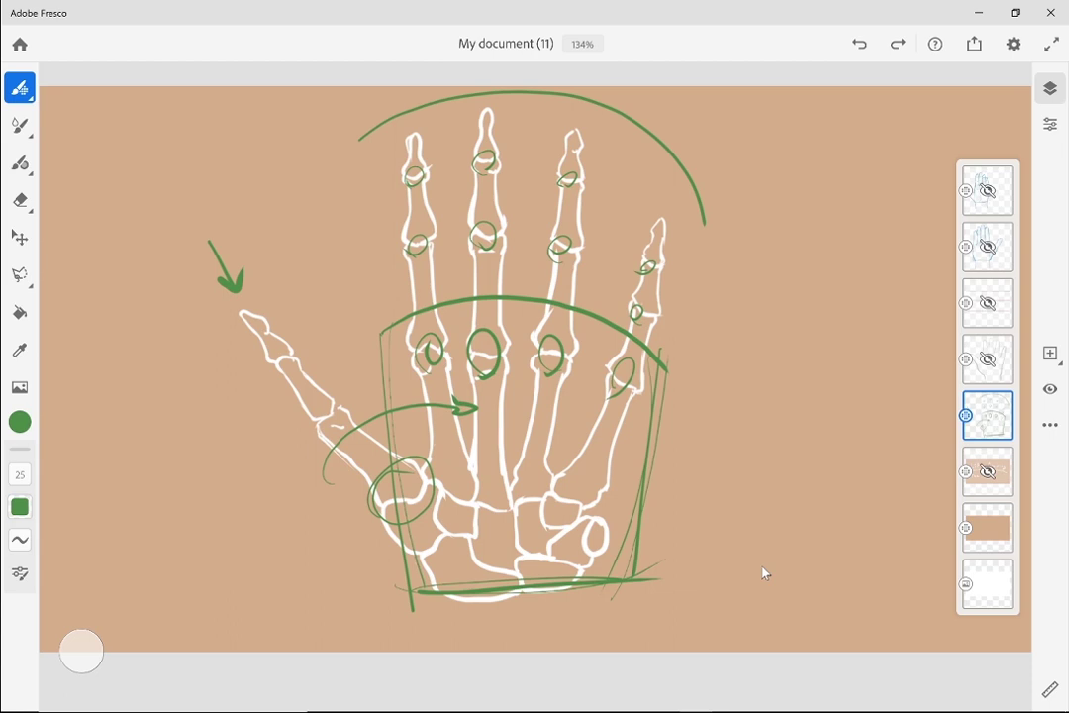
left_click_drag(313, 358, 273, 382)
Undo the green joint circles, palm outline and arcs, back to the arrow at the thumb
key("ctrl+z")
key("ctrl+z")
key("ctrl+z")
key("ctrl+z")
key("ctrl+z")
key("ctrl+z")
key("ctrl+z")
key("ctrl+z")
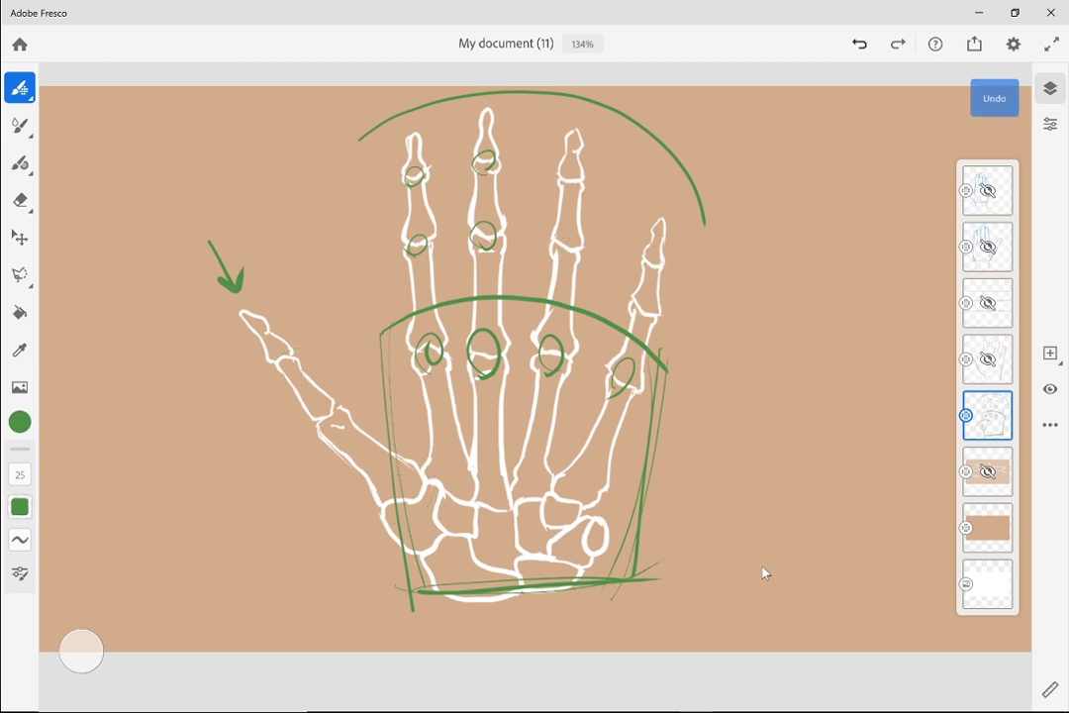
key("ctrl+z")
key("ctrl+z")
key("ctrl+z")
key("ctrl+z")
key("ctrl+z")
key("ctrl+z")
key("ctrl+z")
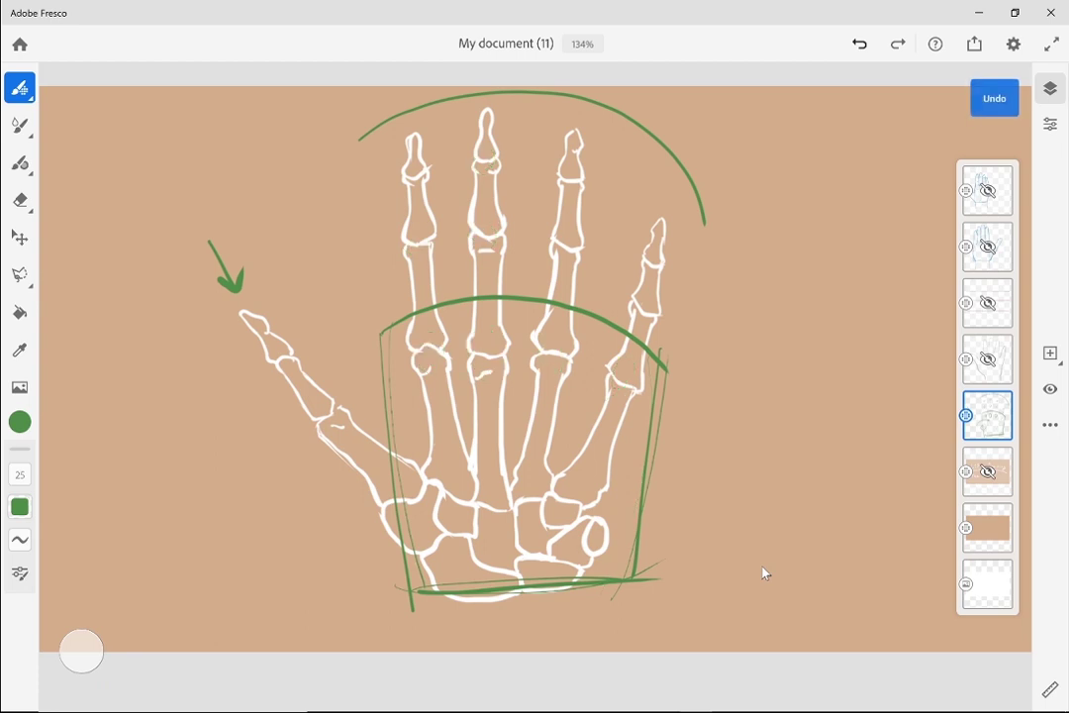
key("ctrl+z")
key("ctrl+z")
key("ctrl+z")
key("ctrl+z")
key("ctrl+z")
key("ctrl+z")
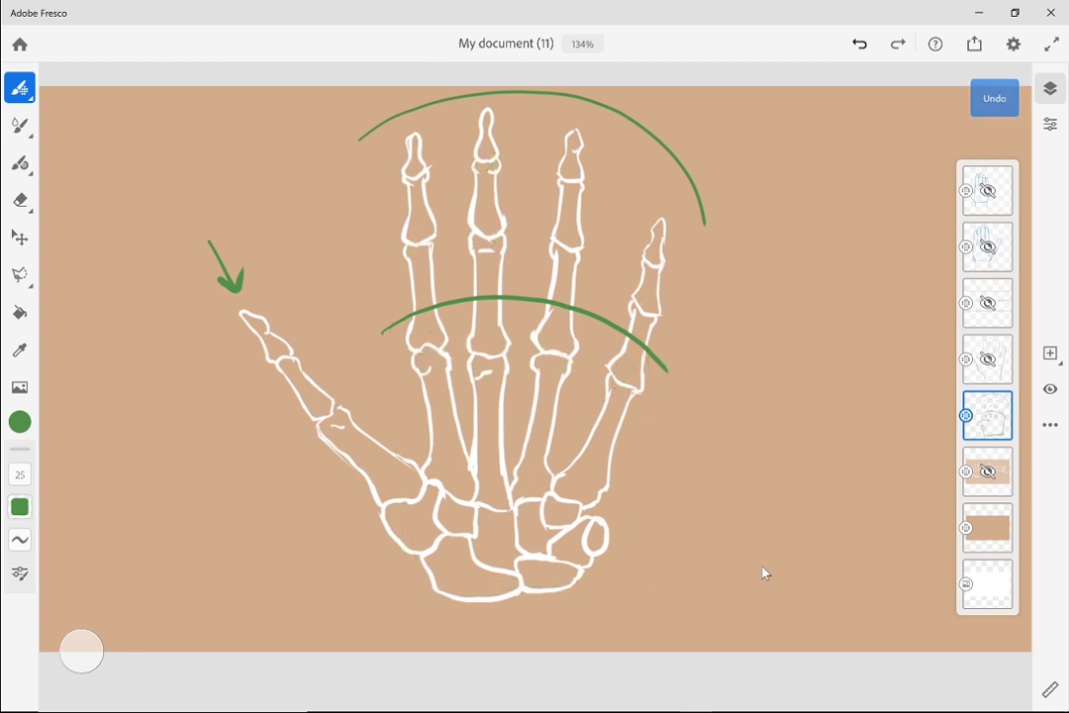
key("ctrl+z")
key("ctrl+z")
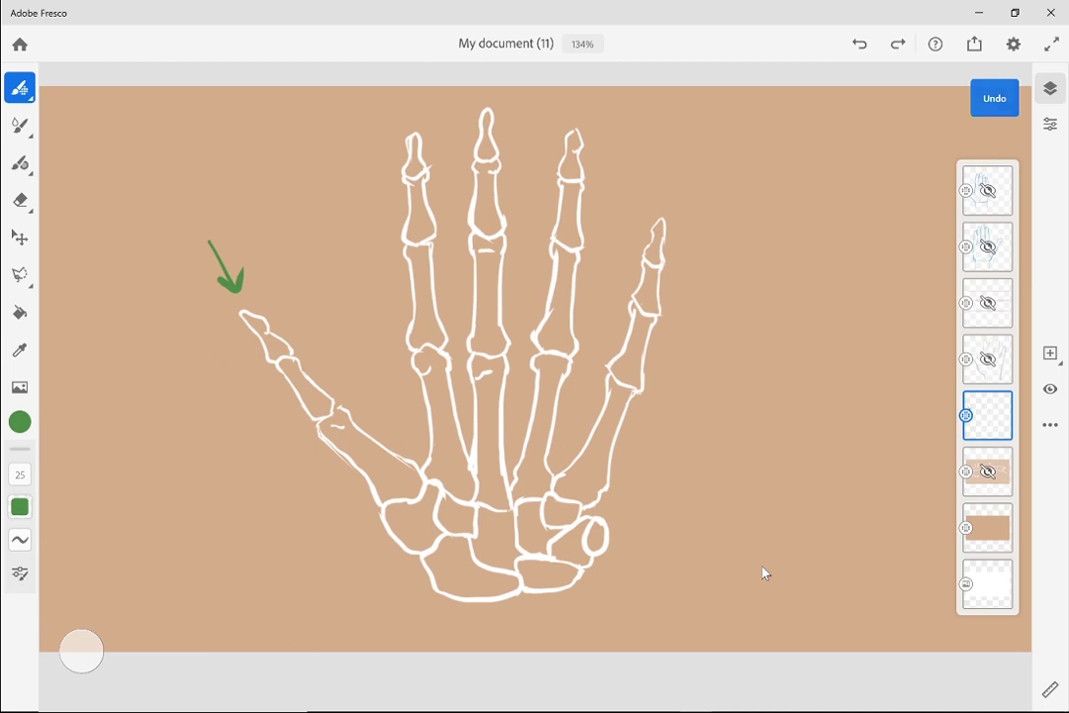
Select the grey hand outline layer and make it visible over the skeleton
key("ctrl+z")
key("ctrl+z")
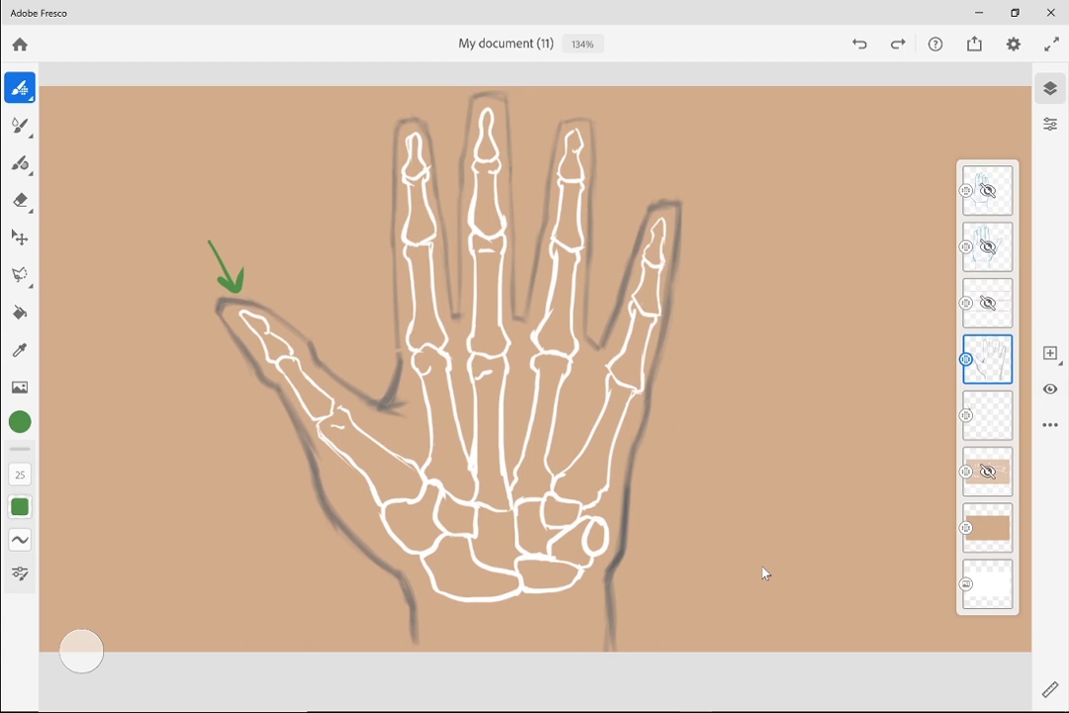
Mark the middle finger's sides and webbing in green, extend lines down between the palm bones, and circle the wrist bones
left_click_drag(463, 277, 513, 276)
mouse_move(449, 315)
left_mouse_down()
mouse_move(468, 316)
mouse_move(472, 457)
left_mouse_up()
mouse_move(513, 317)
left_mouse_down()
mouse_move(535, 314)
mouse_move(514, 471)
left_mouse_up()
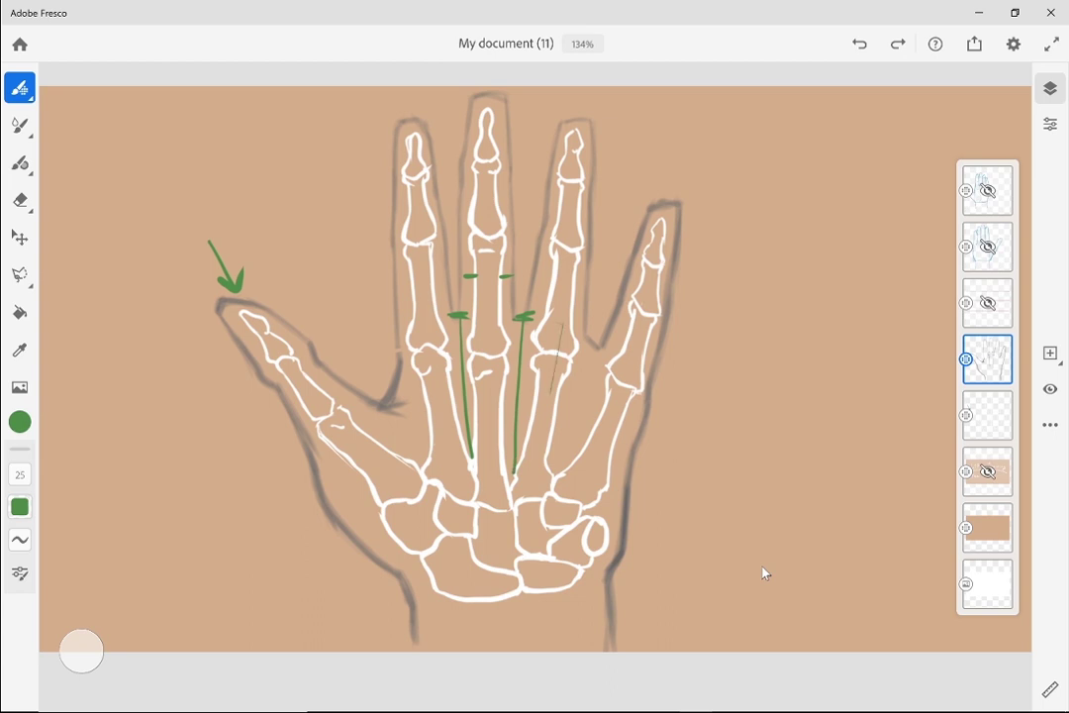
left_click_drag(562, 325, 541, 483)
mouse_move(391, 500)
left_mouse_down()
mouse_move(548, 607)
mouse_move(422, 479)
mouse_move(396, 495)
left_mouse_up()
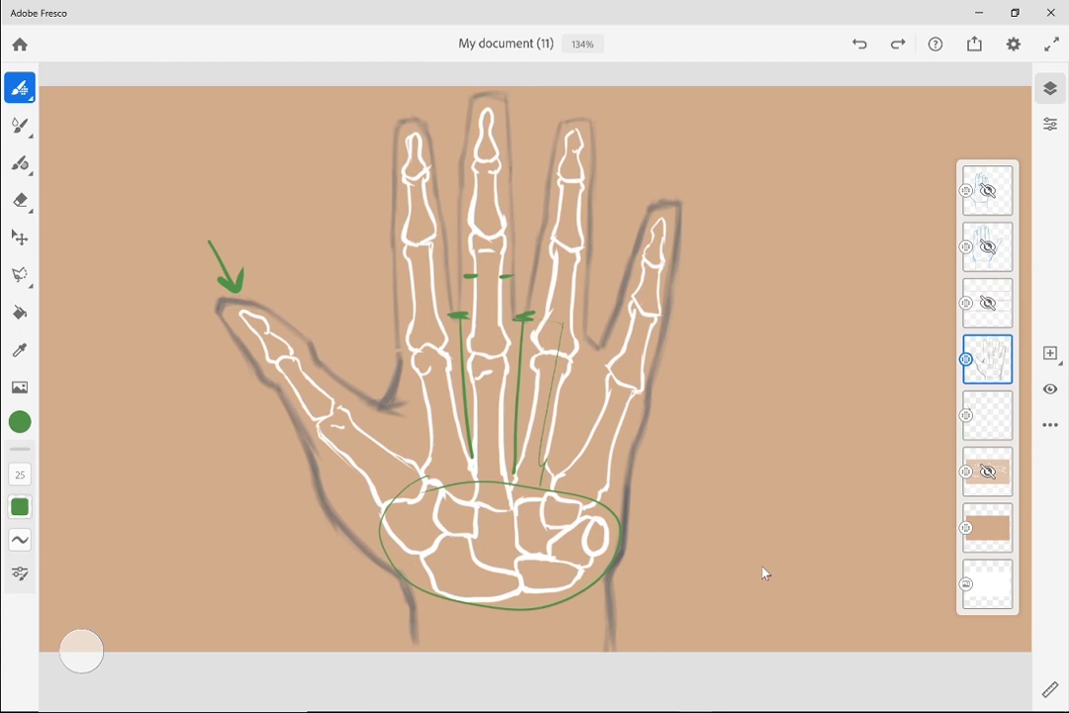
Mark the index finger's outer edge with a green arrow and stroke, and circle its middle and end joints
mouse_move(349, 246)
left_mouse_down()
mouse_move(381, 243)
mouse_move(371, 252)
left_mouse_up()
left_click_drag(394, 204, 393, 277)
left_click_drag(397, 180, 430, 176)
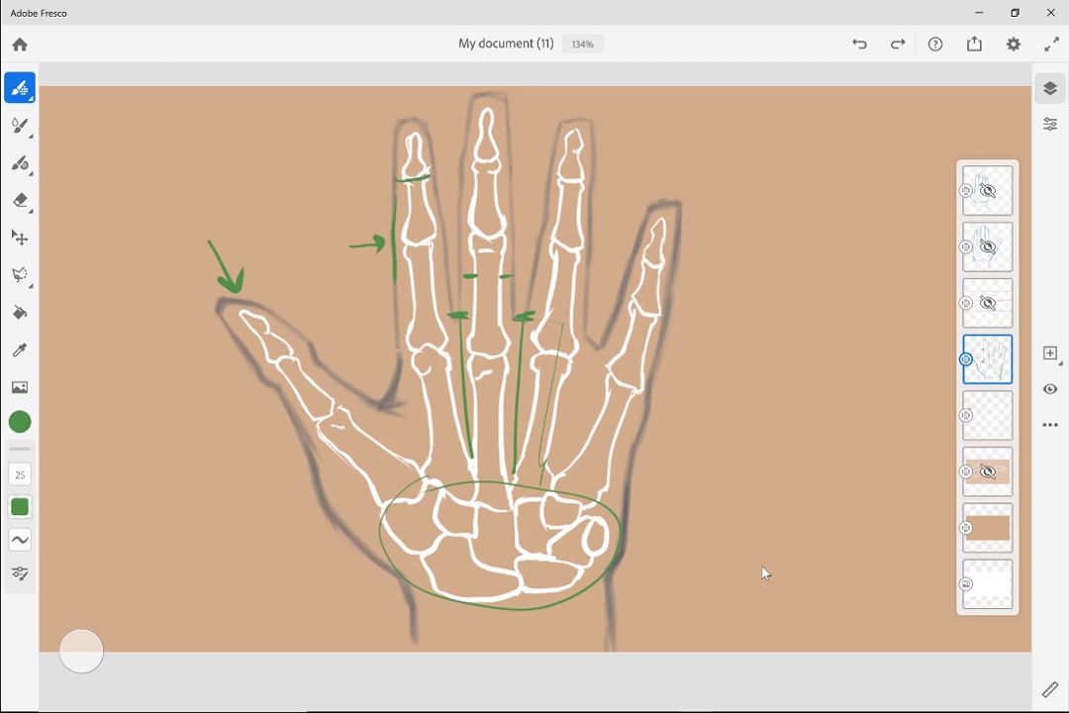
left_click_drag(401, 243, 437, 235)
key("ctrl+z")
key("ctrl+z")
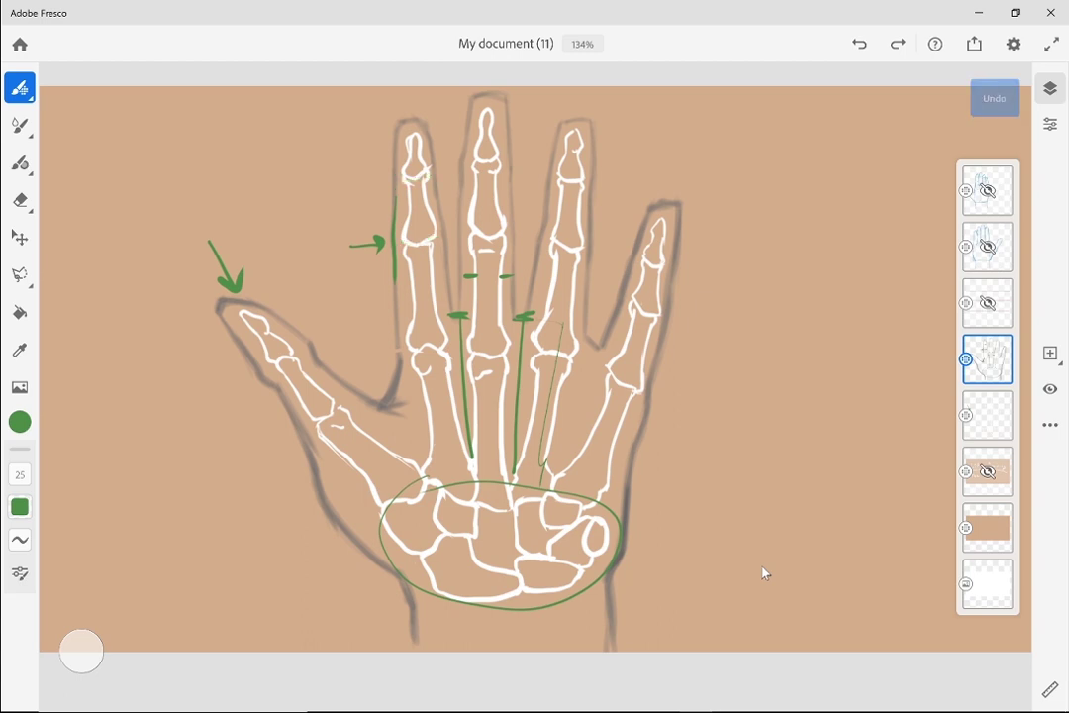
mouse_move(405, 252)
left_mouse_down()
mouse_move(416, 226)
mouse_move(427, 254)
left_mouse_up()
left_click_drag(415, 164, 410, 180)
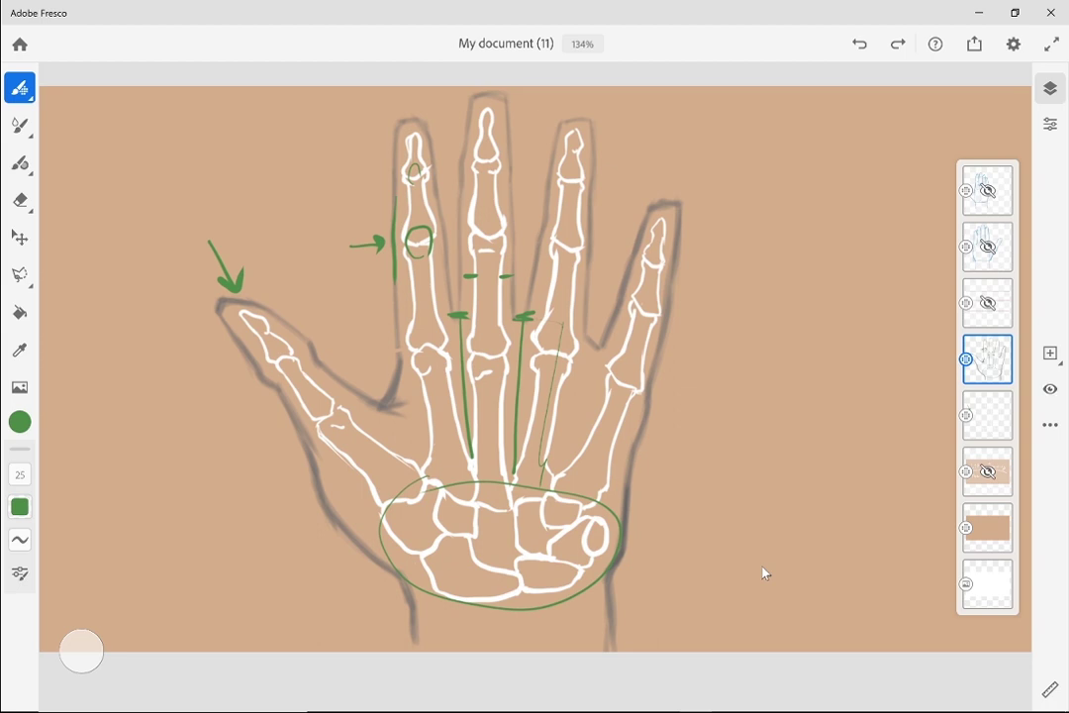
Hide the hand outline layer and the layer beneath it, and show the layer with the red and green proportion guides
key("alt+[")
key("ctrl+")
key("alt+]")
key("ctrl+")
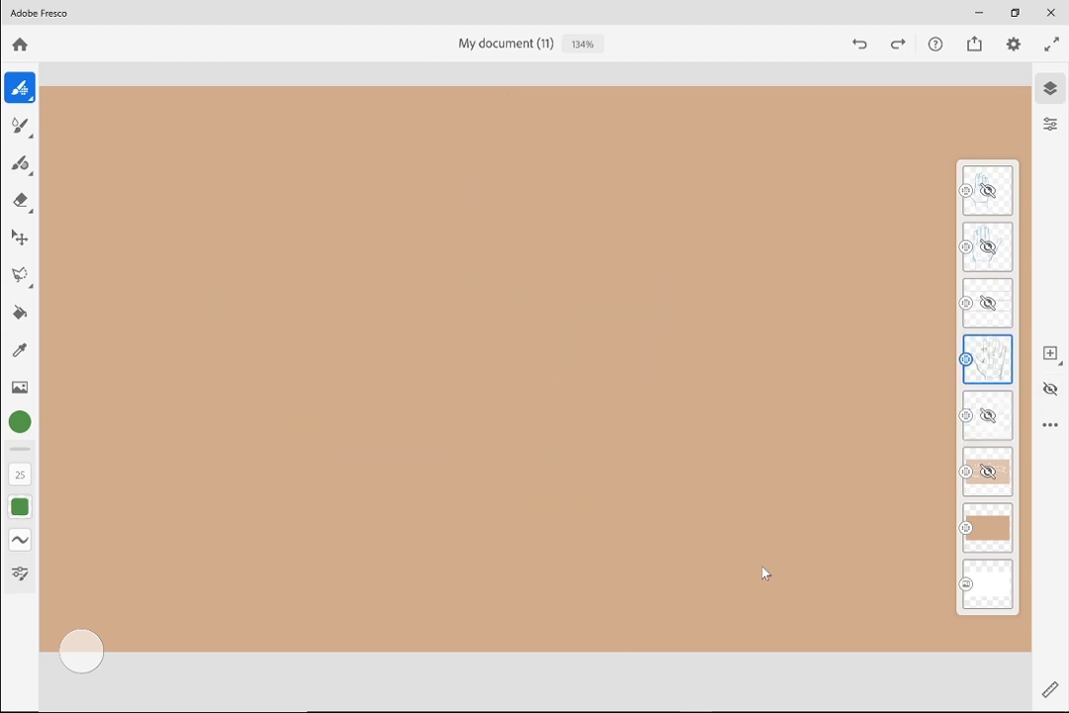
key("alt+]")
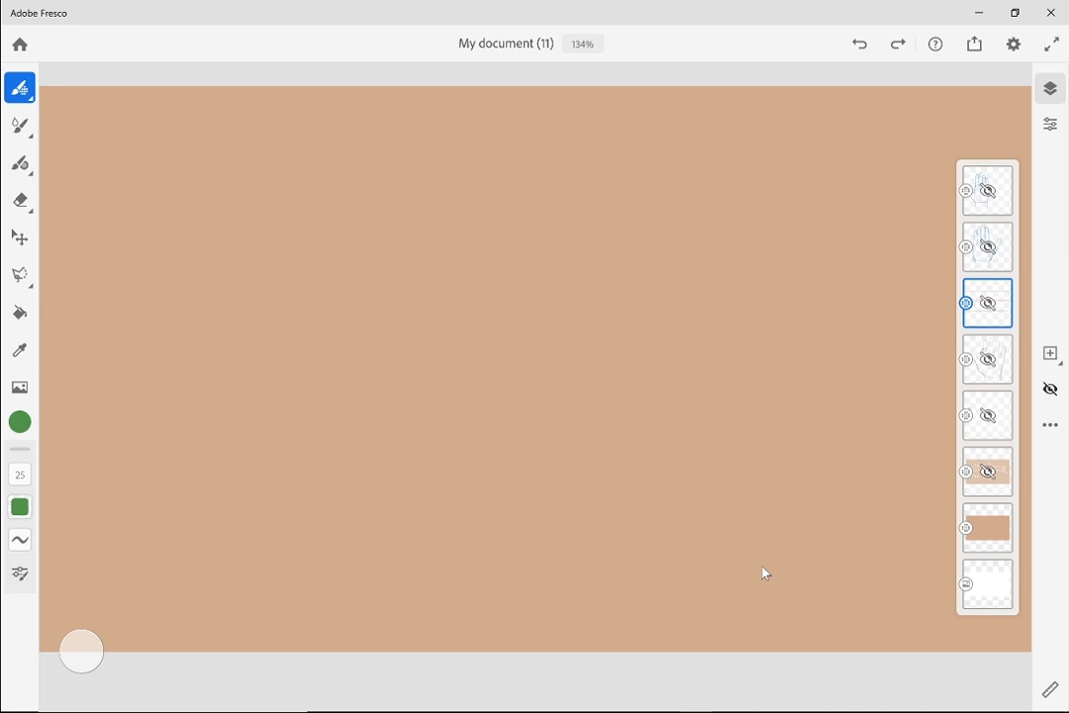
key("ctrl+")
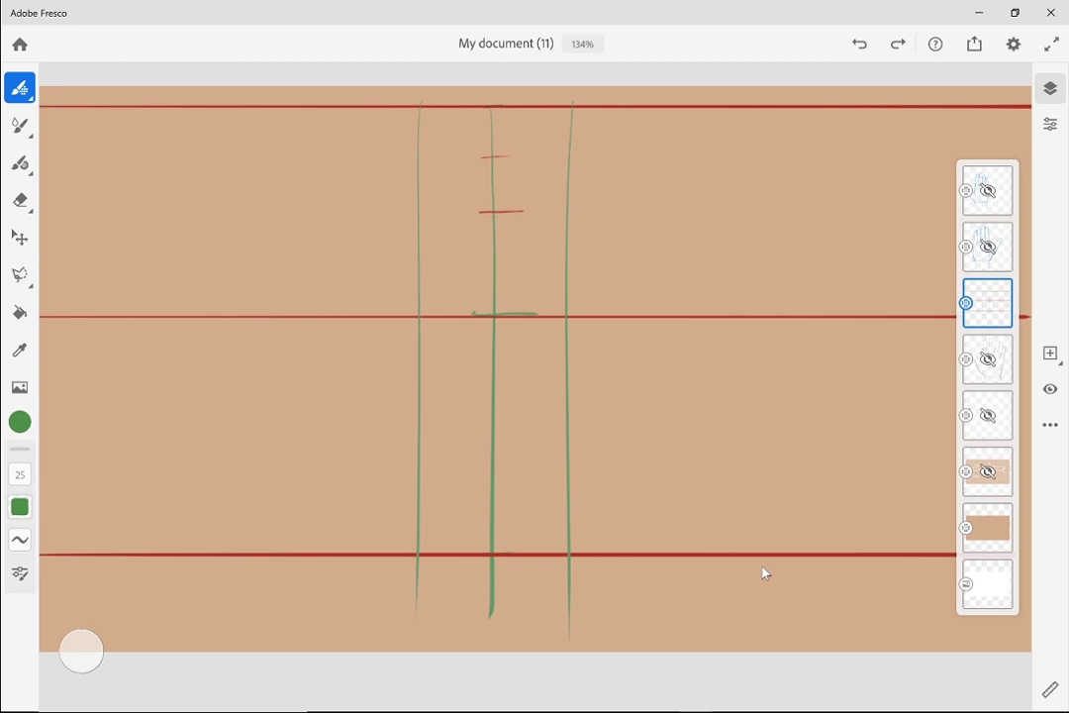
Sketch a green palm block and finger outlines over the proportion guides, and undo those strokes
left_click_drag(240, 316, 536, 317)
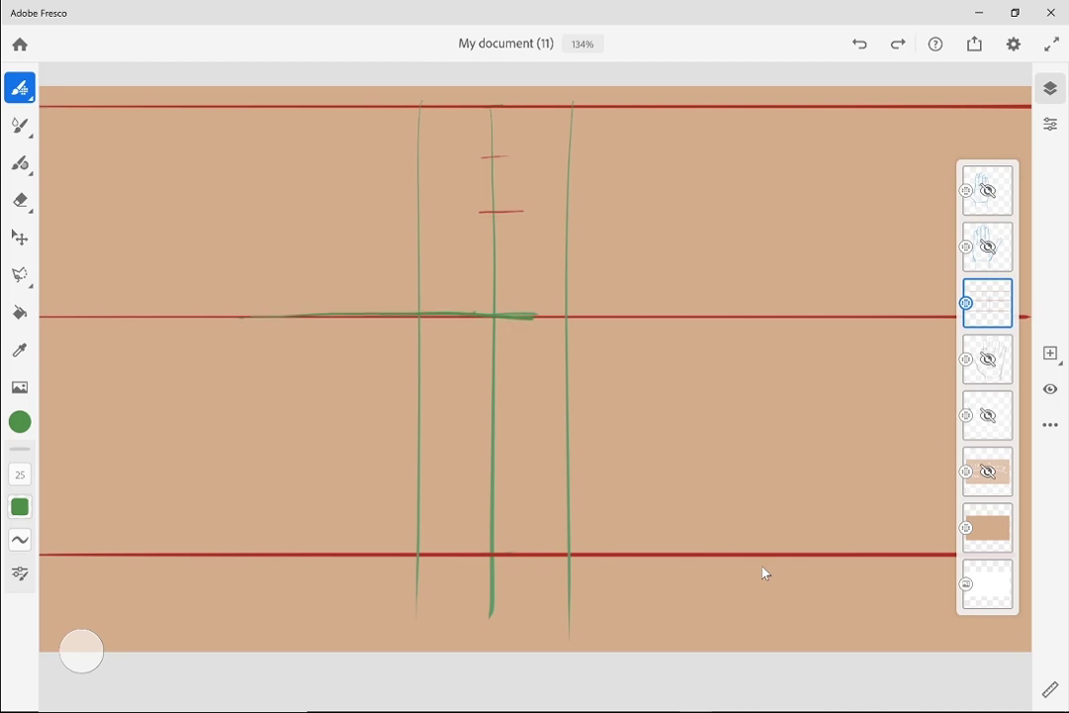
mouse_move(372, 321)
left_mouse_down()
mouse_move(372, 344)
mouse_move(484, 546)
mouse_move(600, 550)
mouse_move(476, 323)
left_mouse_up()
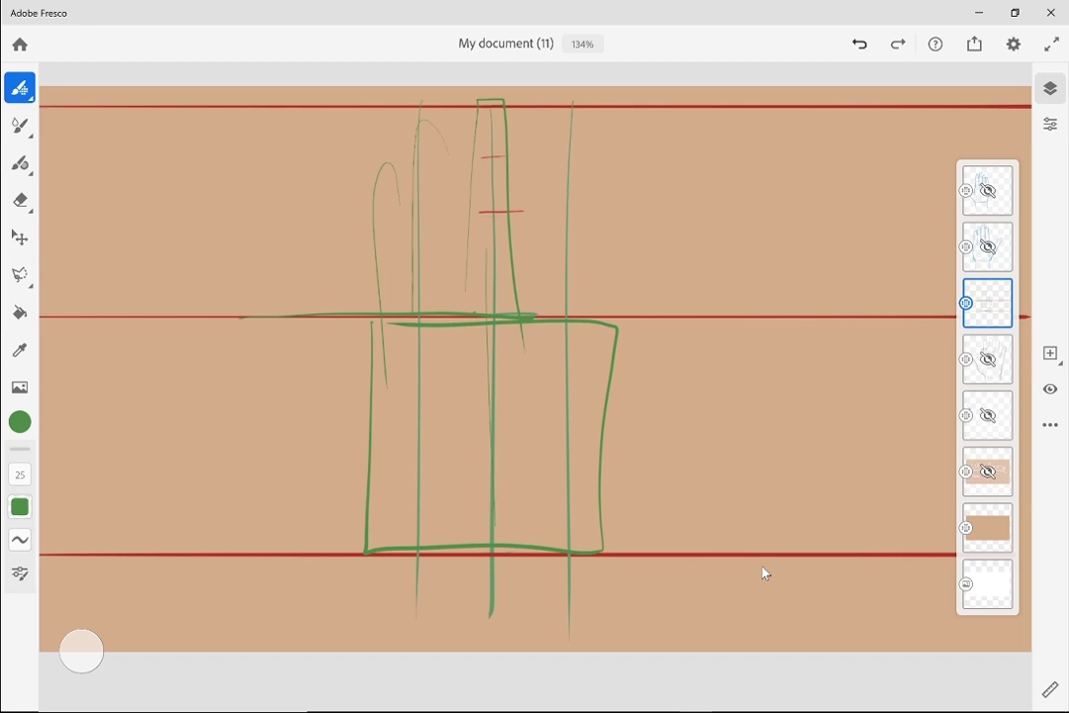
key("ctrl+z")
key("ctrl+z")
key("ctrl+z")
key("ctrl+z")
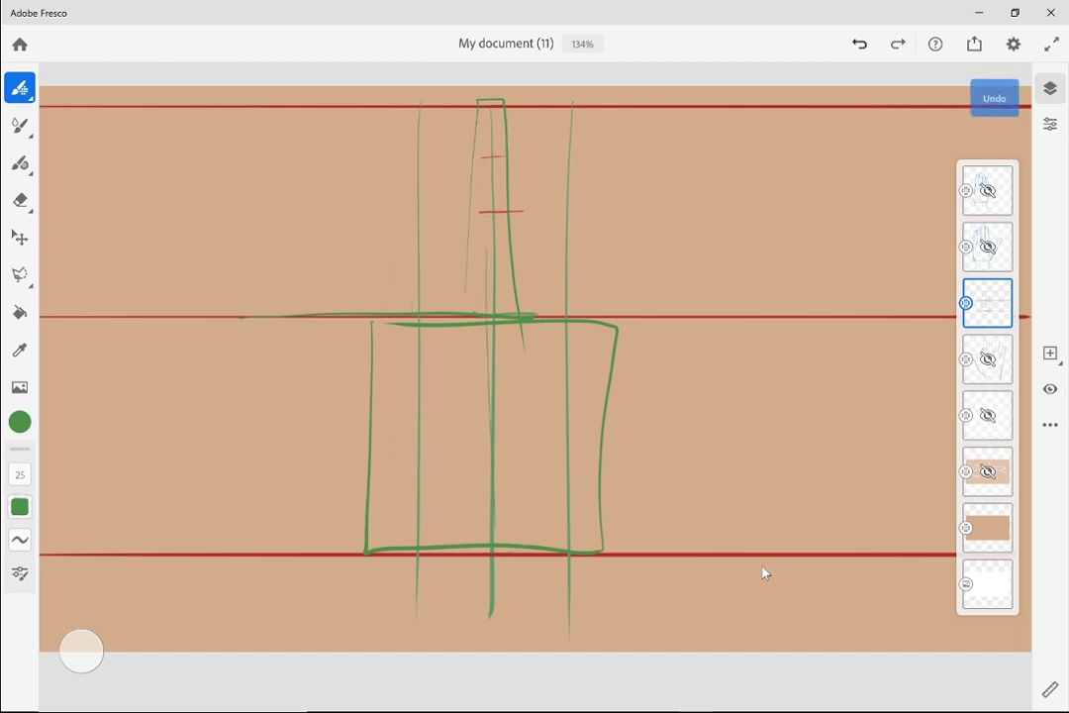
key("ctrl+z")
key("ctrl+z")
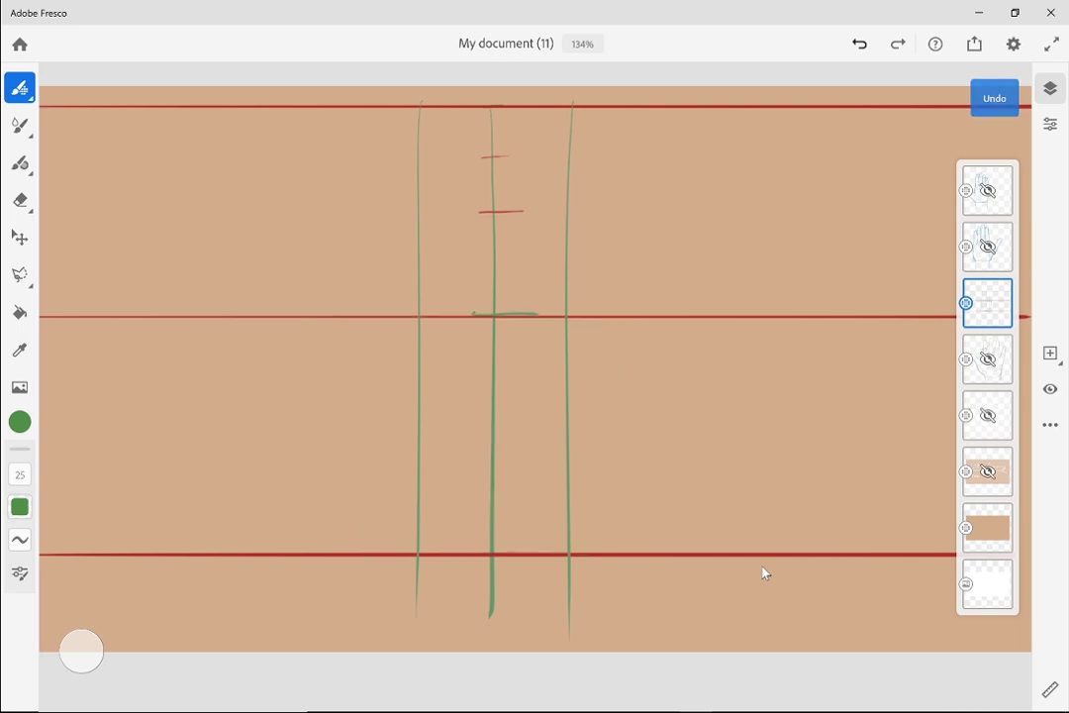
Undo the leftover green strokes, and shrink the blue hand sketch and move it to the canvas's upper-left corner
key("ctrl+z")
key("ctrl+z")
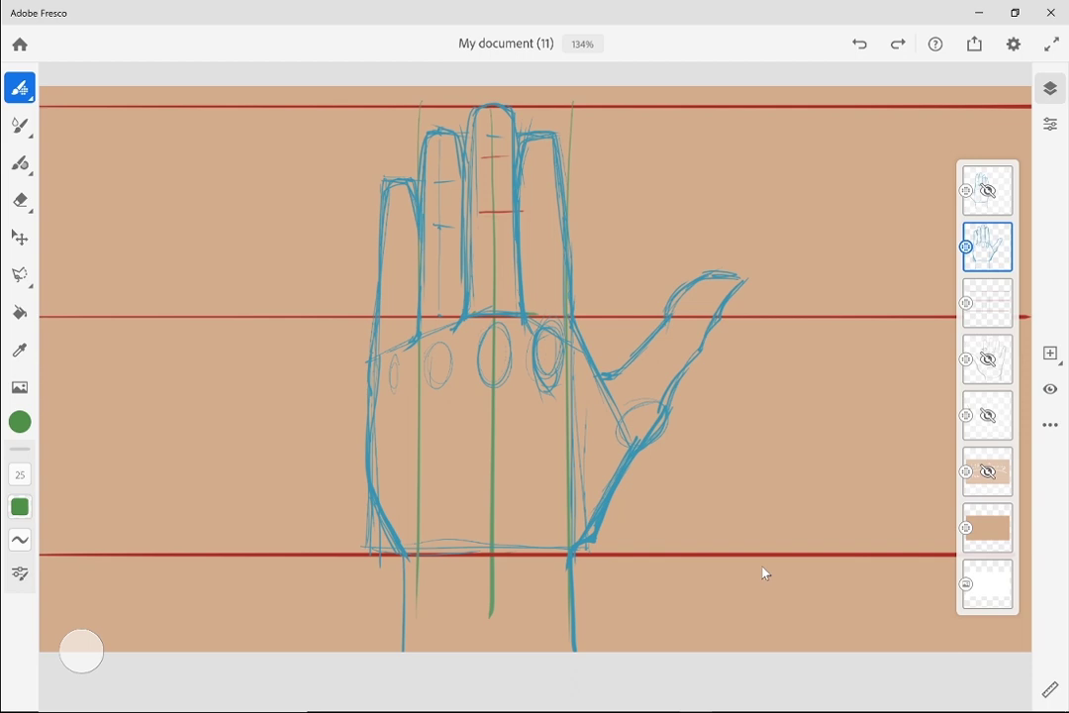
key("v")
scroll(762, 573, "down", 2)
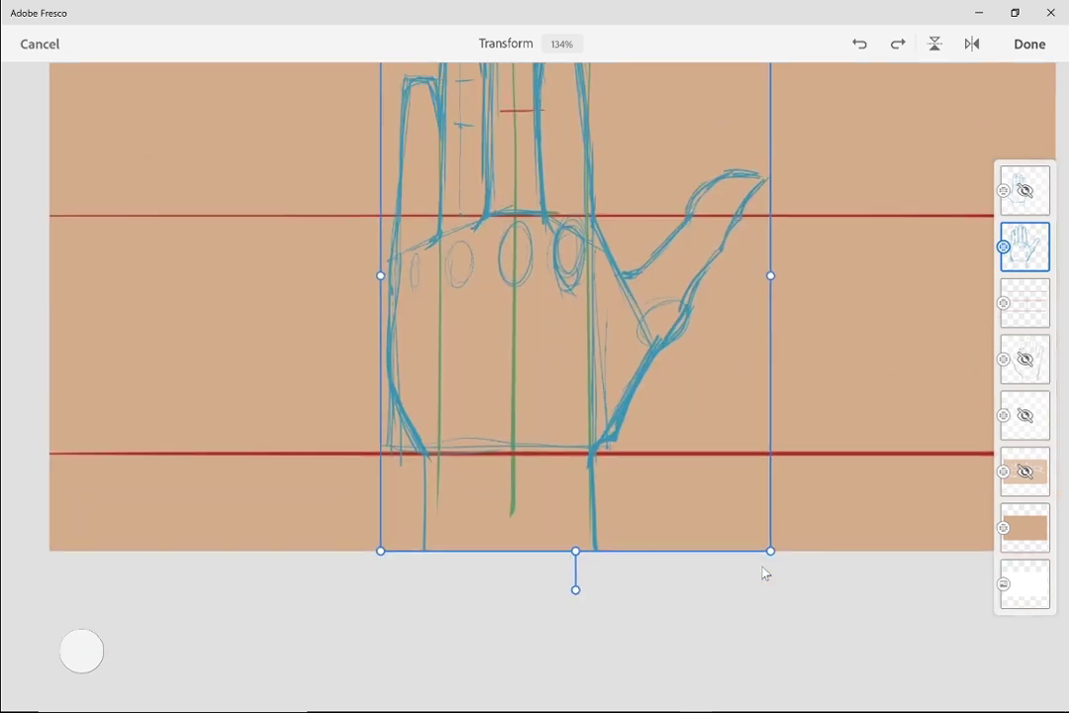
scroll(763, 572, "up", 3)
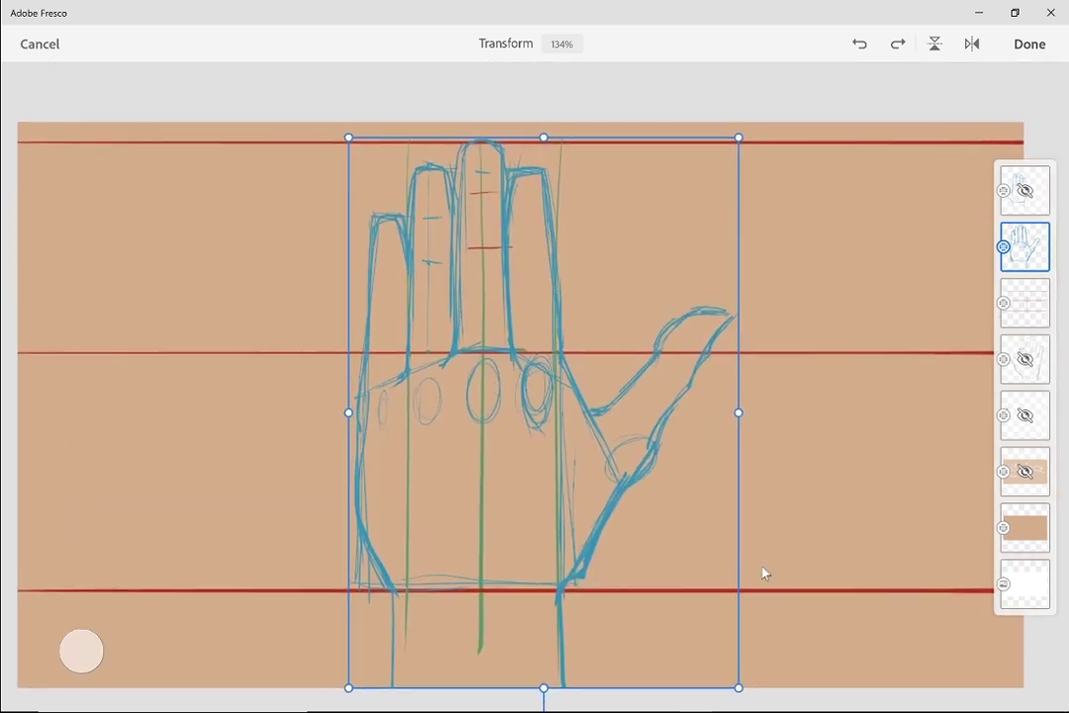
left_click_drag(738, 686, 495, 344)
mouse_move(421, 241)
left_mouse_down()
mouse_move(419, 252)
mouse_move(92, 230)
mouse_move(122, 225)
mouse_move(108, 230)
left_mouse_up()
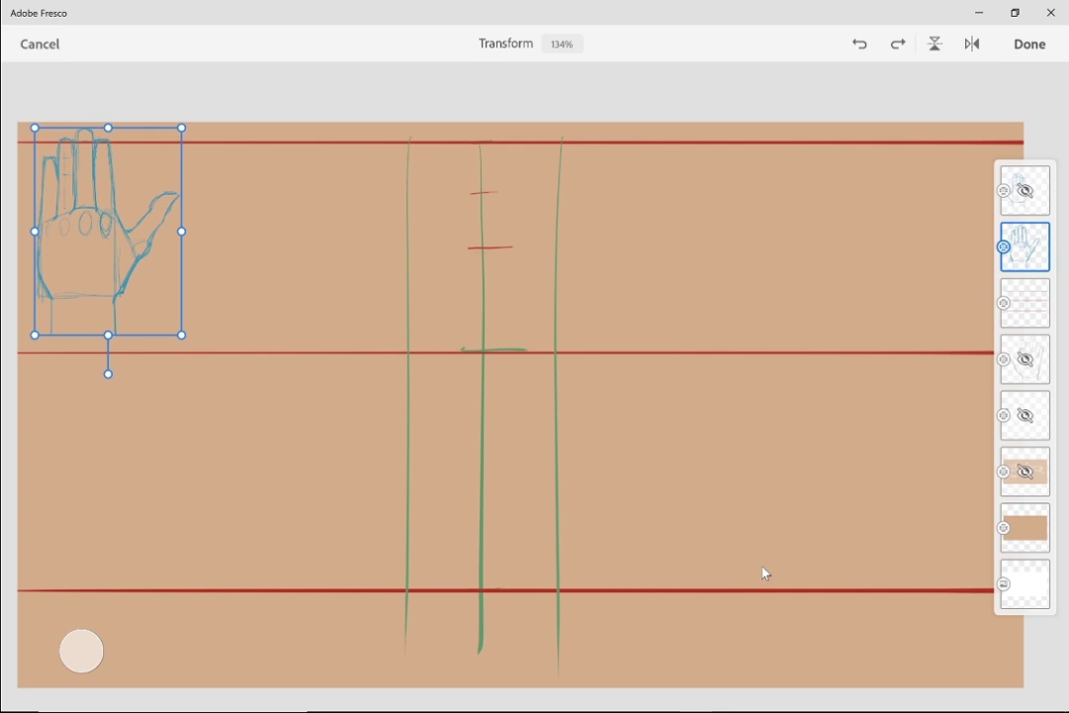
left_click(1024, 303)
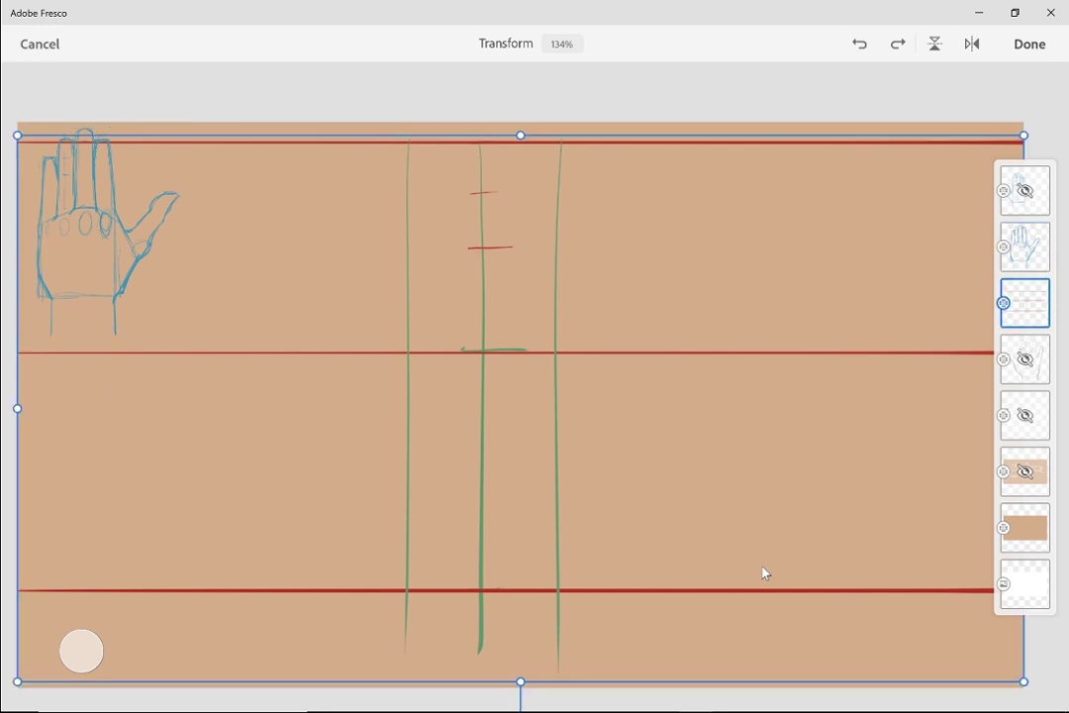
left_click(1029, 43)
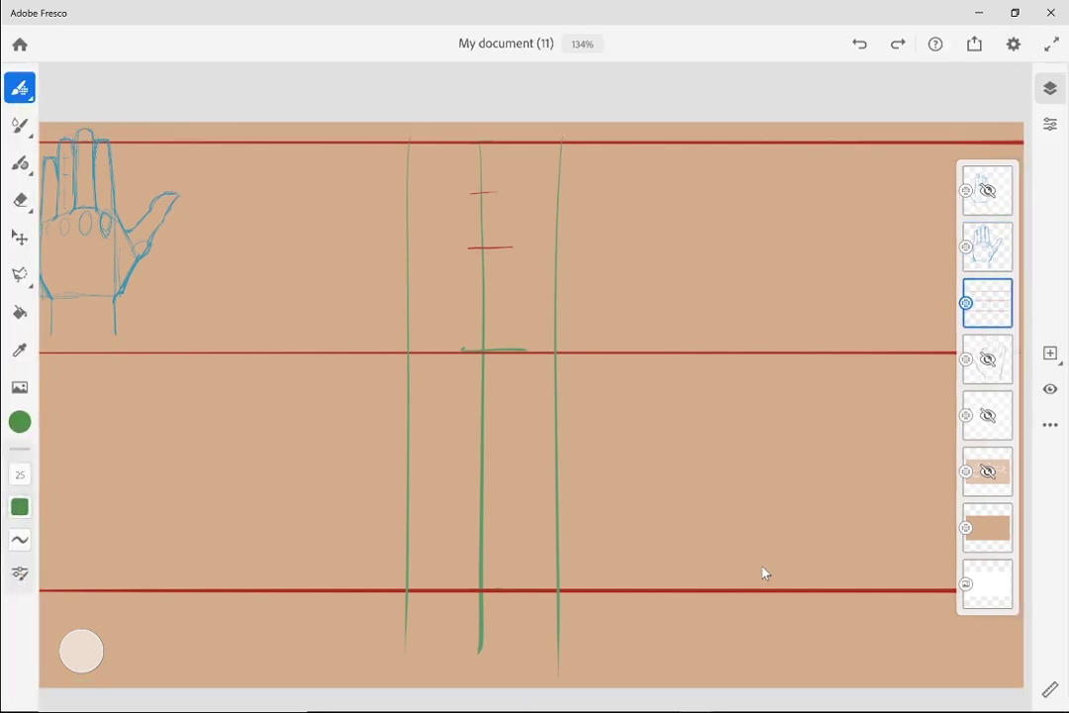
Hide the proportion guides layer, add a new layer, and draw a long green vertical line near the middle of the canvas
left_click(1050, 389)
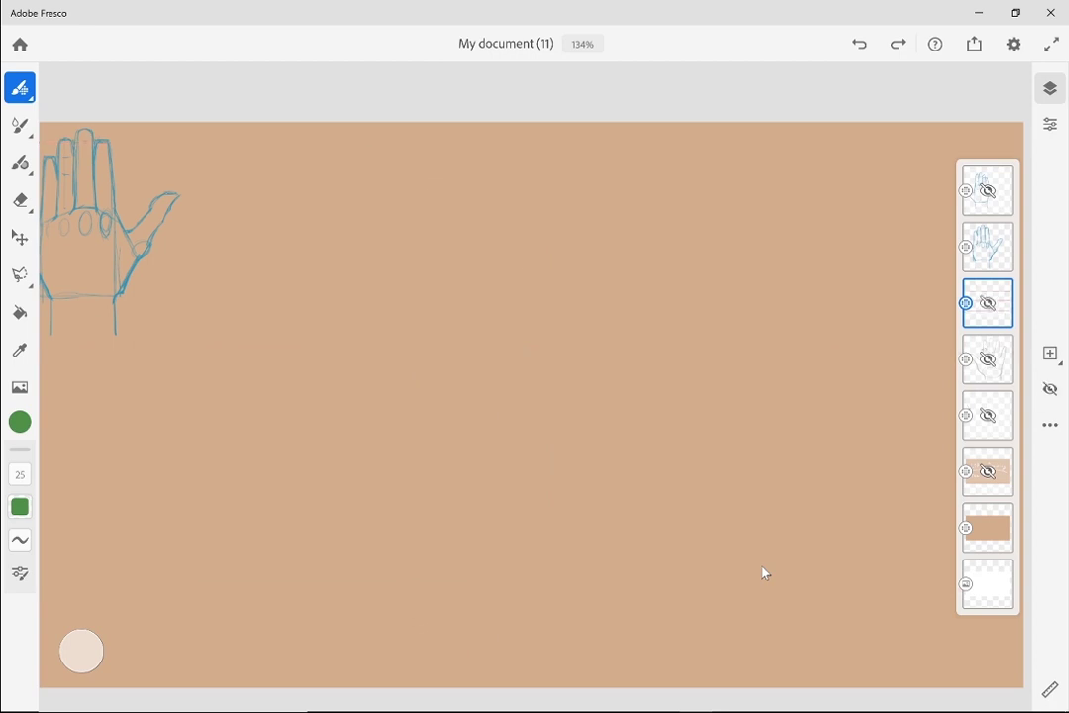
key("ctrl+shift+n")
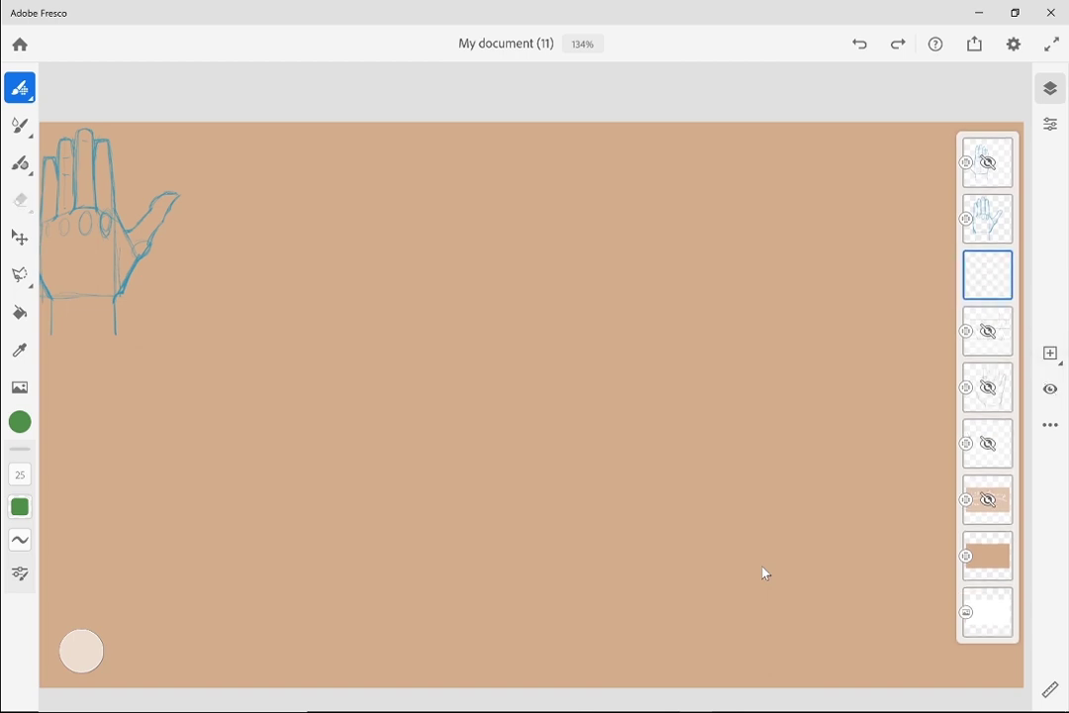
left_click_drag(510, 131, 496, 638)
key("ctrl+z")
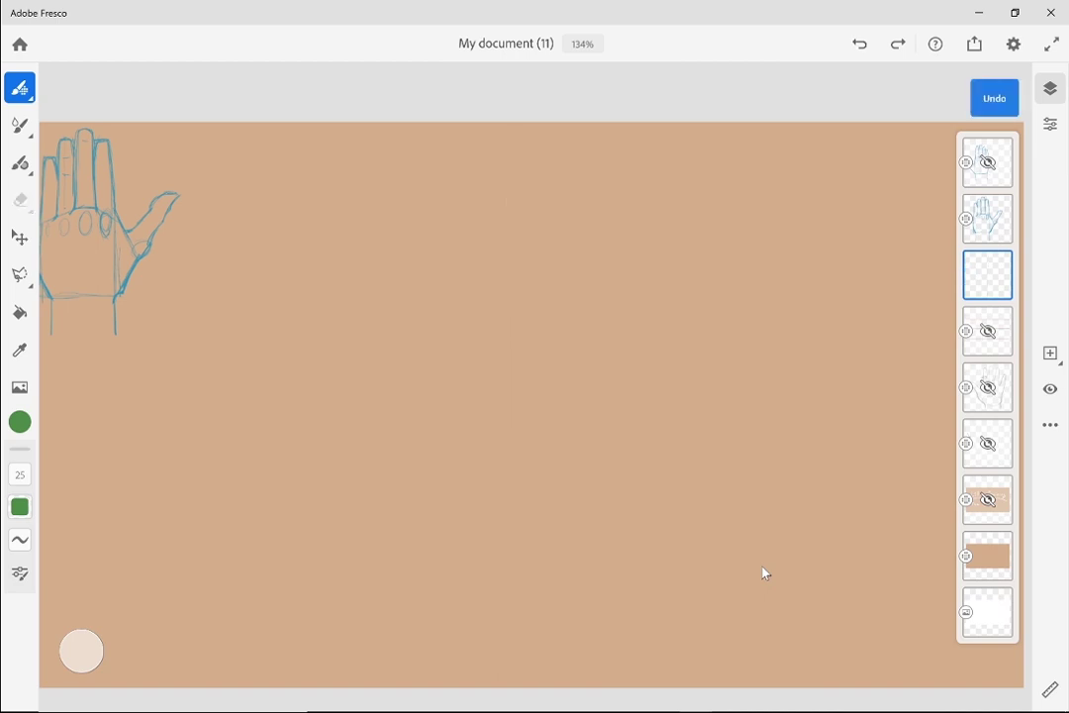
left_click_drag(512, 140, 513, 666)
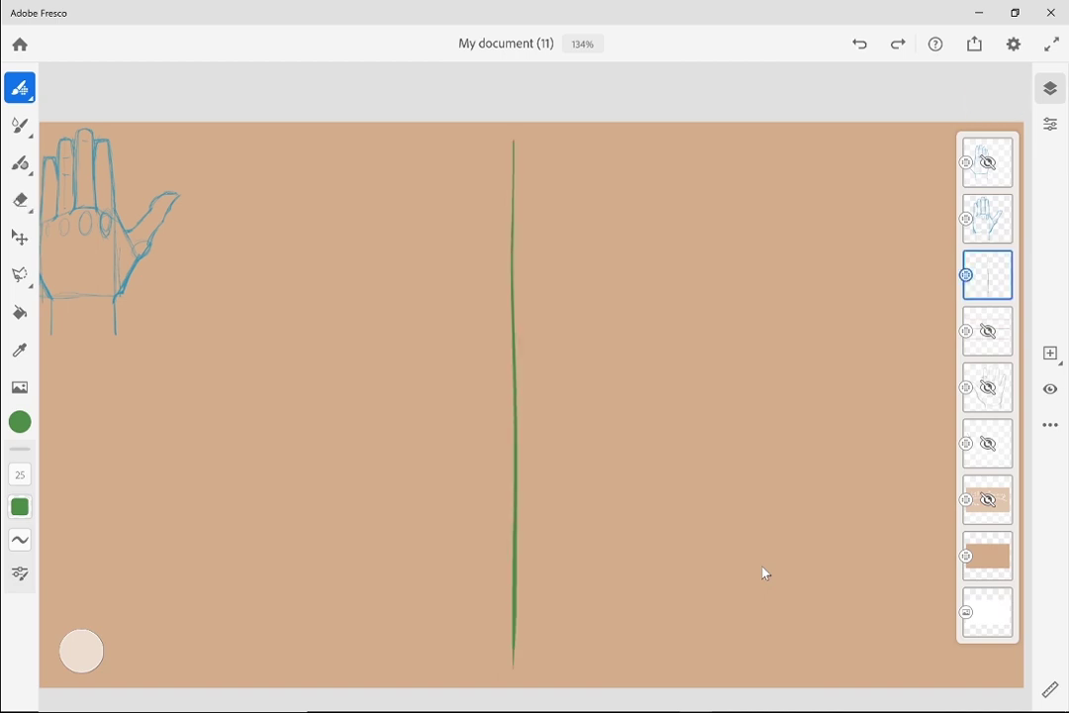
scroll(765, 573, "down", 2)
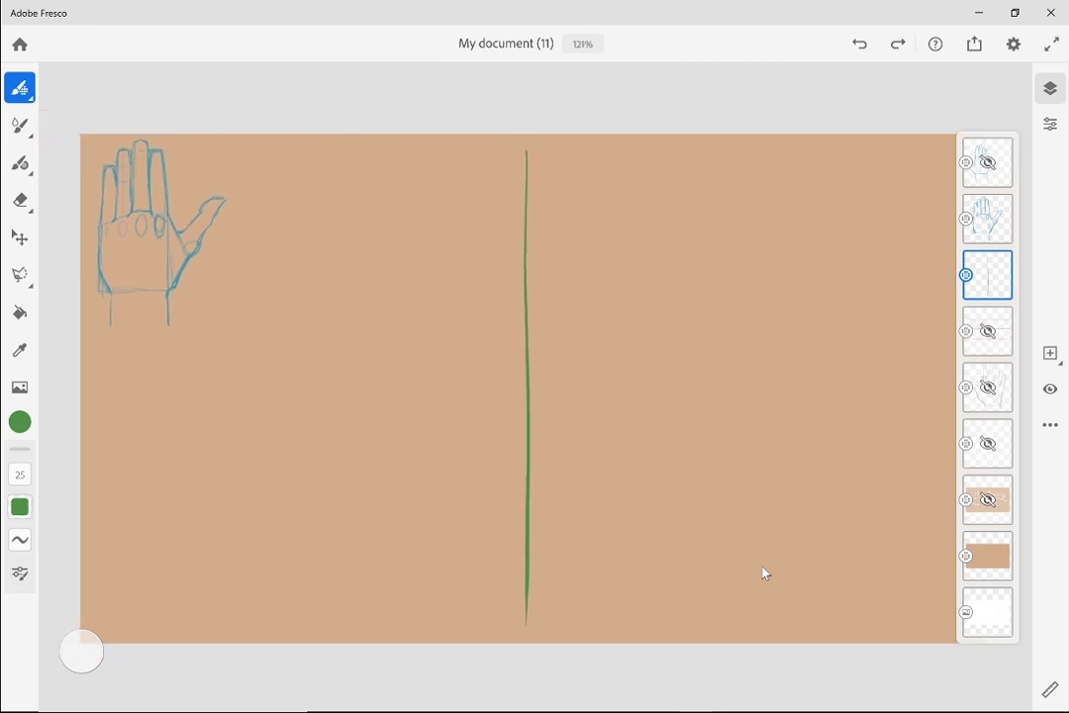
scroll(765, 573, "up", 1)
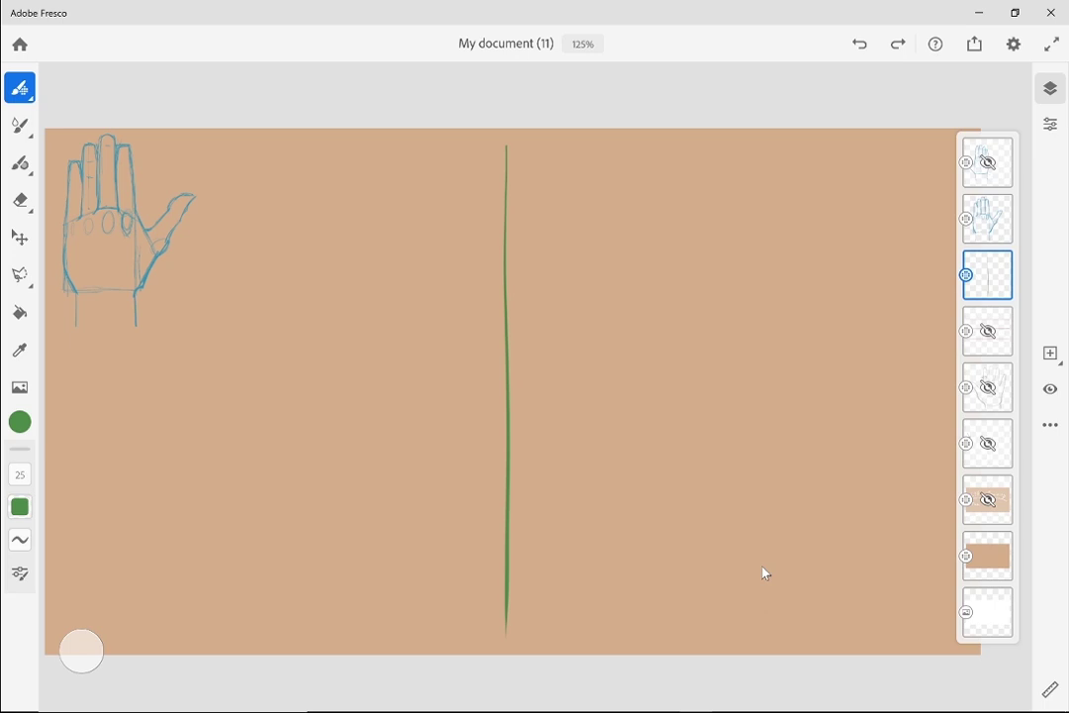
Show the proportion guides layer to compare it with the green line, hide it again, and reselect the line's layer
left_click(988, 330)
left_click(1050, 388)
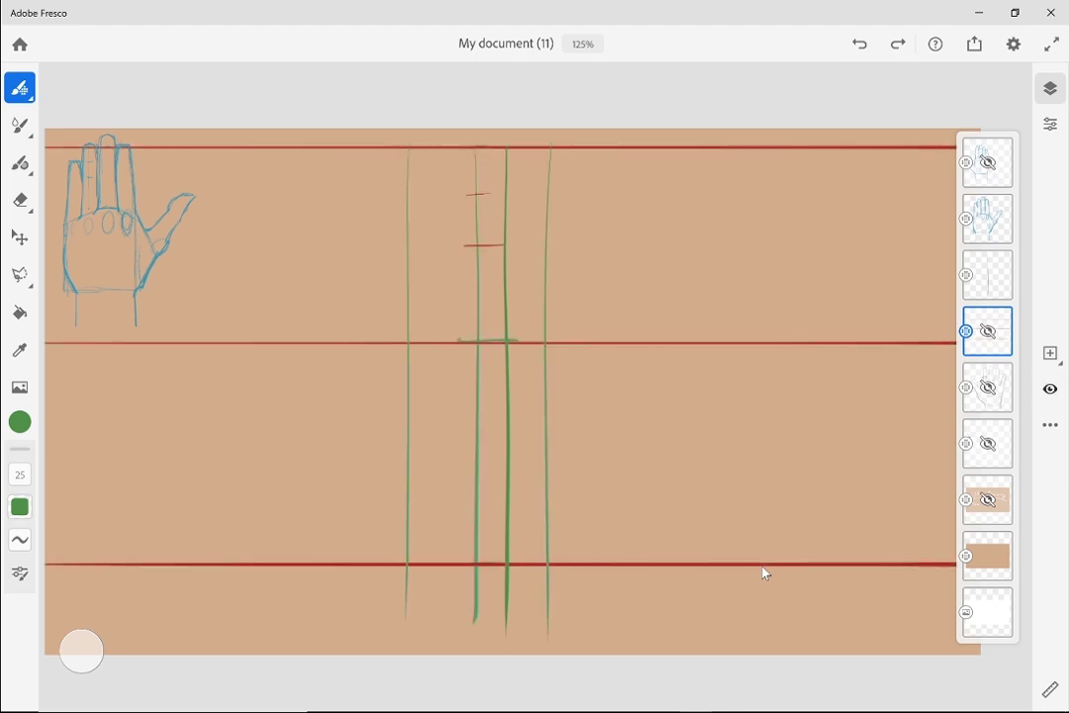
left_click(1050, 388)
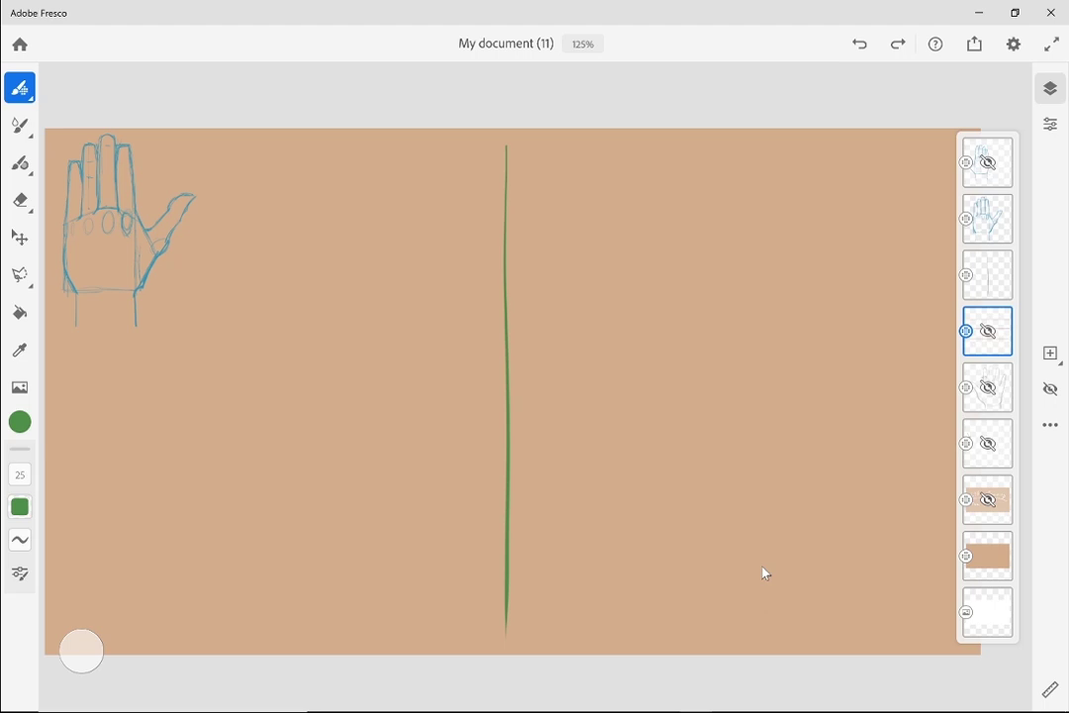
left_click(765, 573)
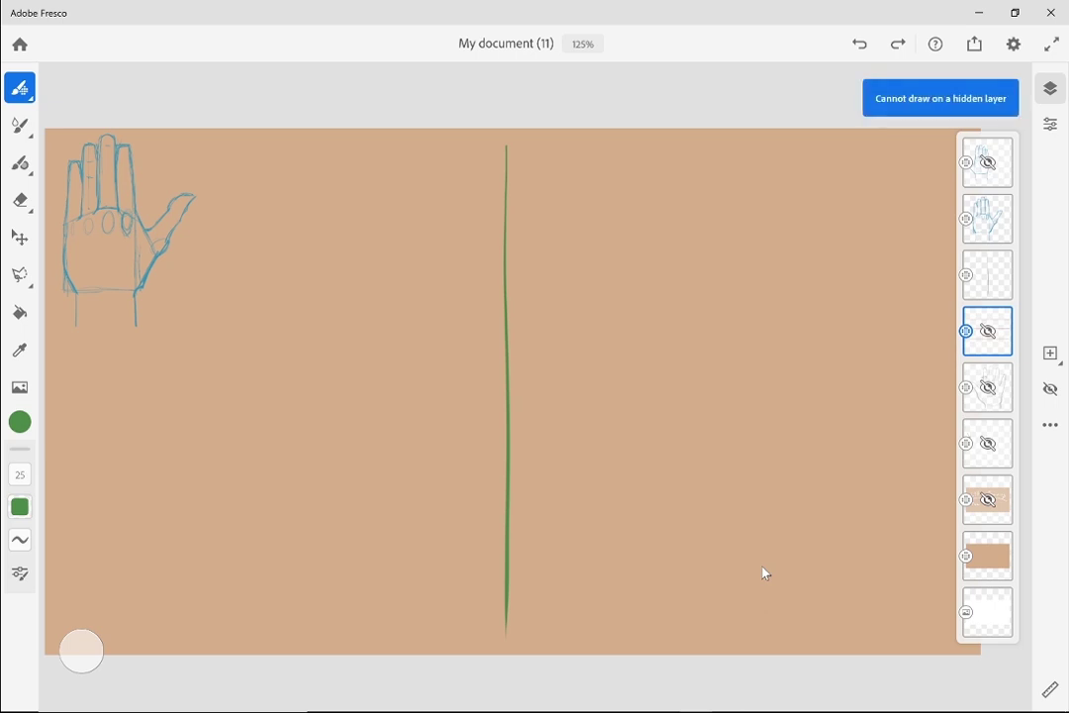
key("alt+]")
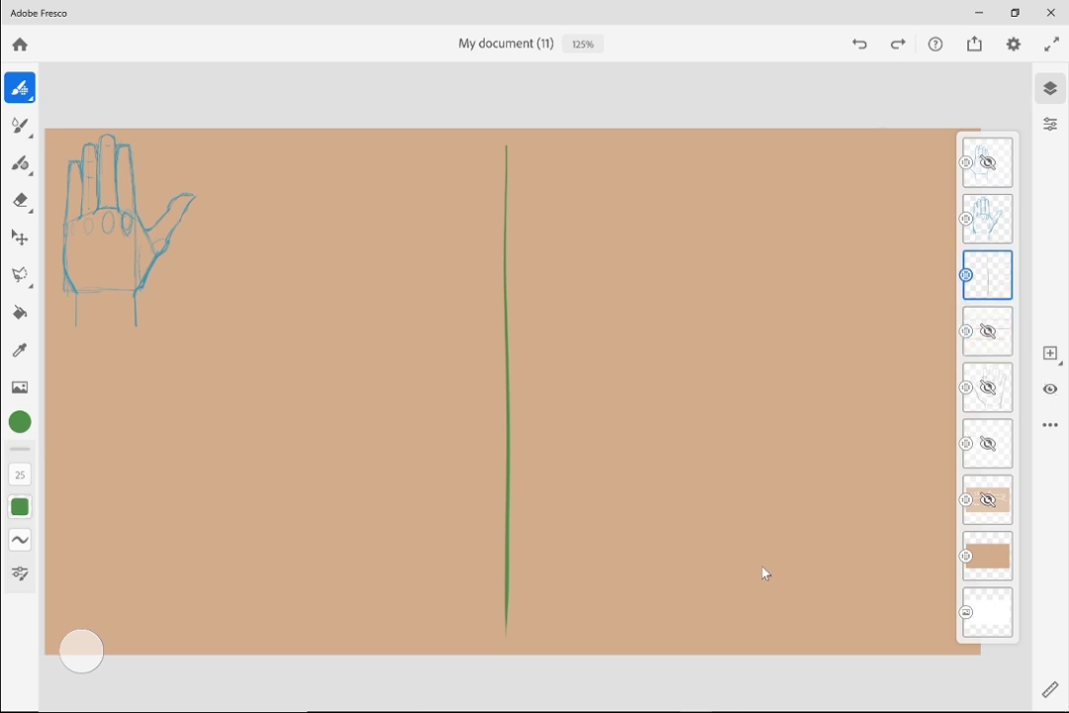
Mark the vertical line's upper end and midpoint with short green ticks, and bracket each half with a curved stroke
mouse_move(496, 144)
left_mouse_down()
mouse_move(521, 144)
mouse_move(498, 145)
mouse_move(517, 140)
mouse_move(487, 342)
mouse_move(501, 315)
left_mouse_up()
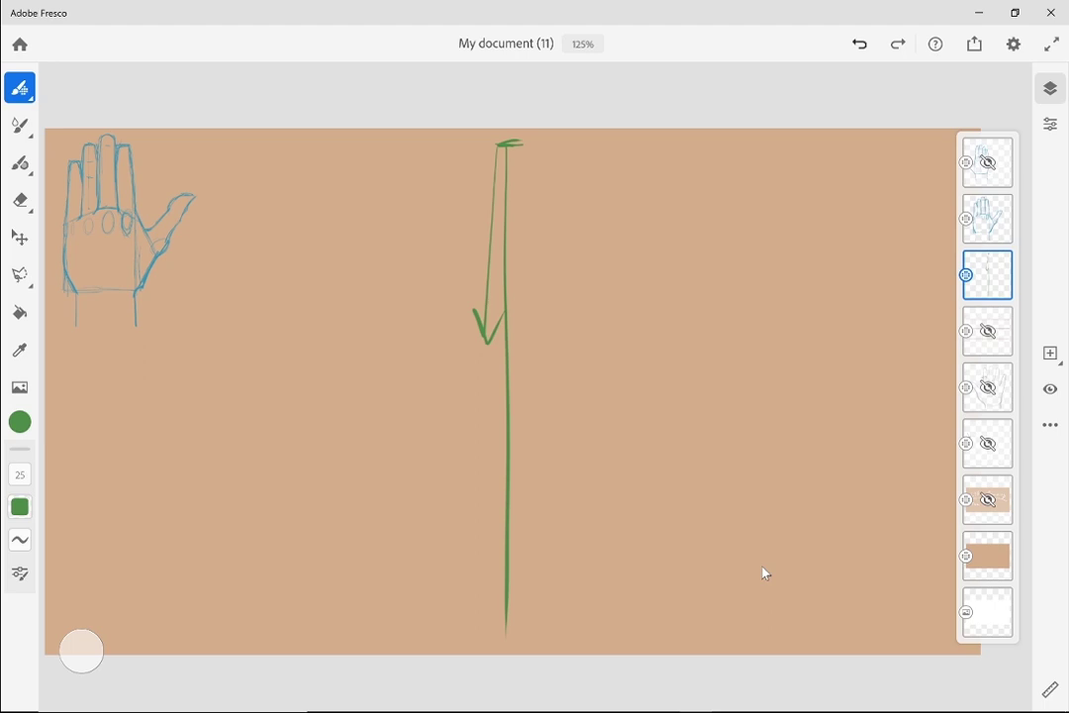
key("ctrl+z")
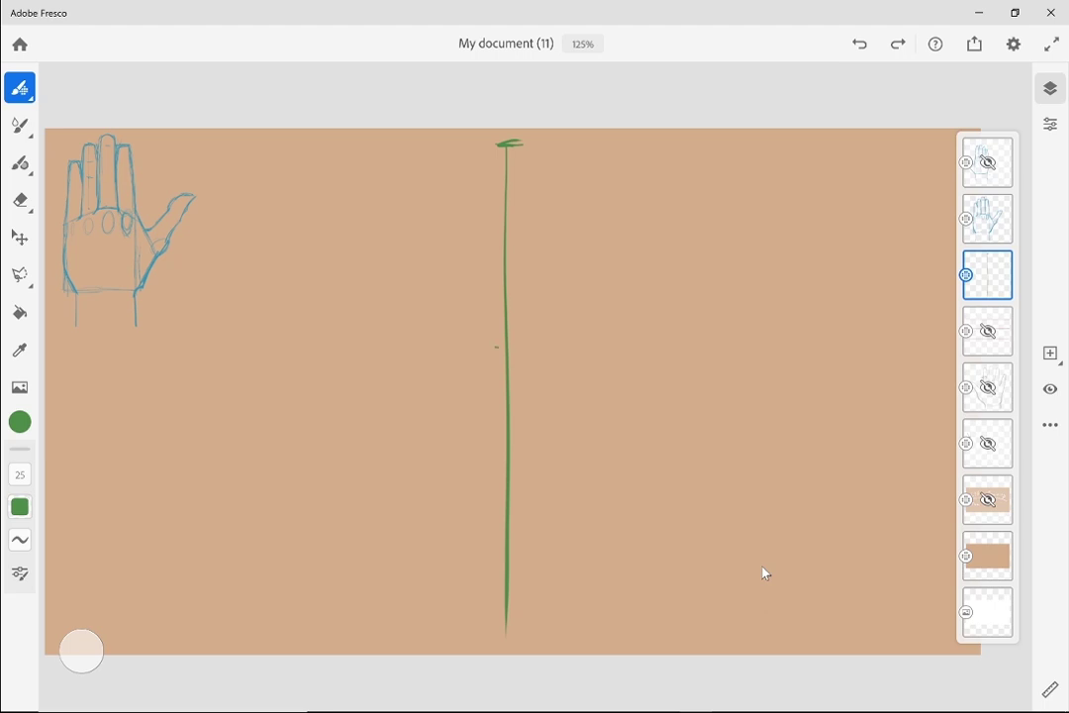
left_click_drag(495, 347, 519, 352)
mouse_move(493, 144)
left_mouse_down()
mouse_move(460, 281)
mouse_move(485, 339)
mouse_move(468, 442)
mouse_move(484, 560)
left_mouse_up()
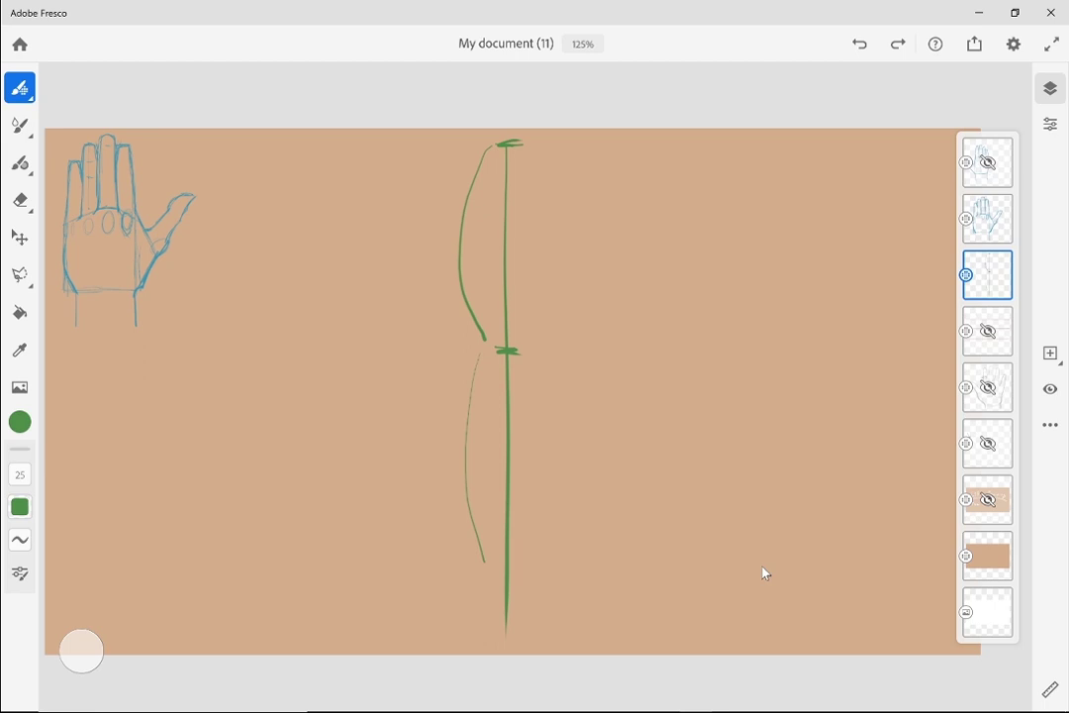
Mark the wrist end of the vertical line with a green tick, erasing it and redrawing it slightly lower
left_click_drag(497, 563, 535, 563)
mouse_move(492, 575)
left_mouse_down()
mouse_move(532, 580)
mouse_move(530, 563)
mouse_move(501, 563)
mouse_move(506, 578)
left_mouse_up()
left_click(81, 651)
left_click_drag(509, 550, 509, 579)
Label the lower bracket 1 and the upper bracket 2 in green, and undo both numerals
left_click_drag(415, 424, 424, 451)
mouse_move(395, 255)
left_mouse_down()
mouse_move(408, 250)
mouse_move(425, 276)
left_mouse_up()
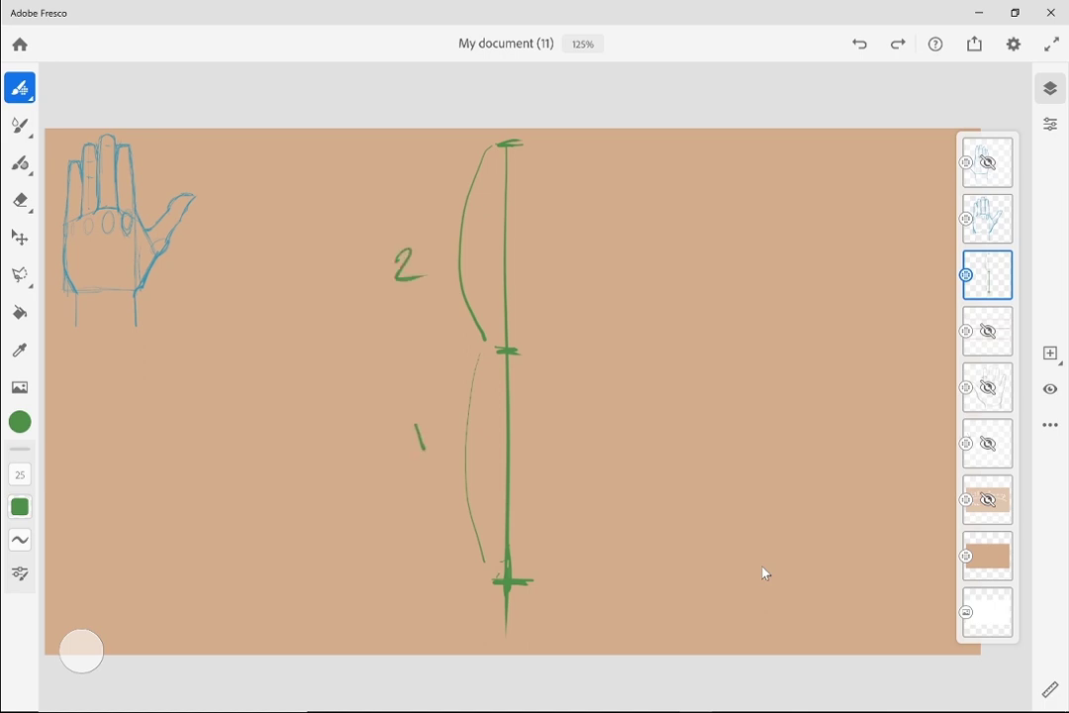
key("ctrl+z")
key("ctrl+z")
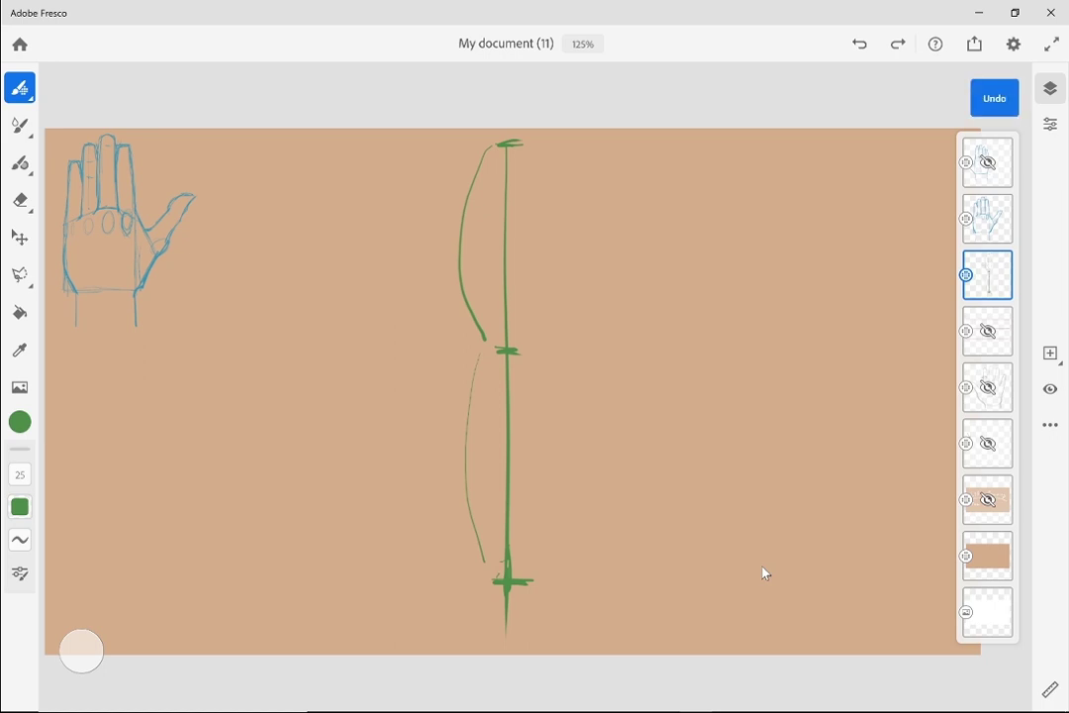
Erase both curved brackets beside the vertical line with the brush in erase mode
left_click(81, 650)
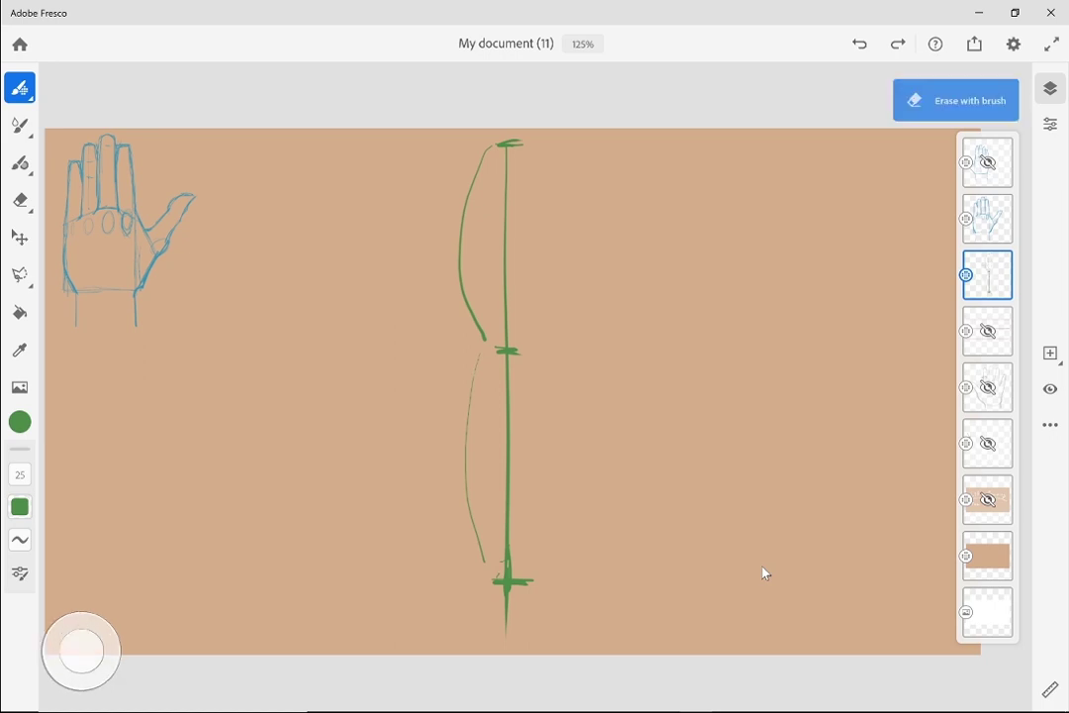
mouse_move(479, 355)
left_mouse_down()
mouse_move(465, 460)
mouse_move(484, 561)
left_mouse_up()
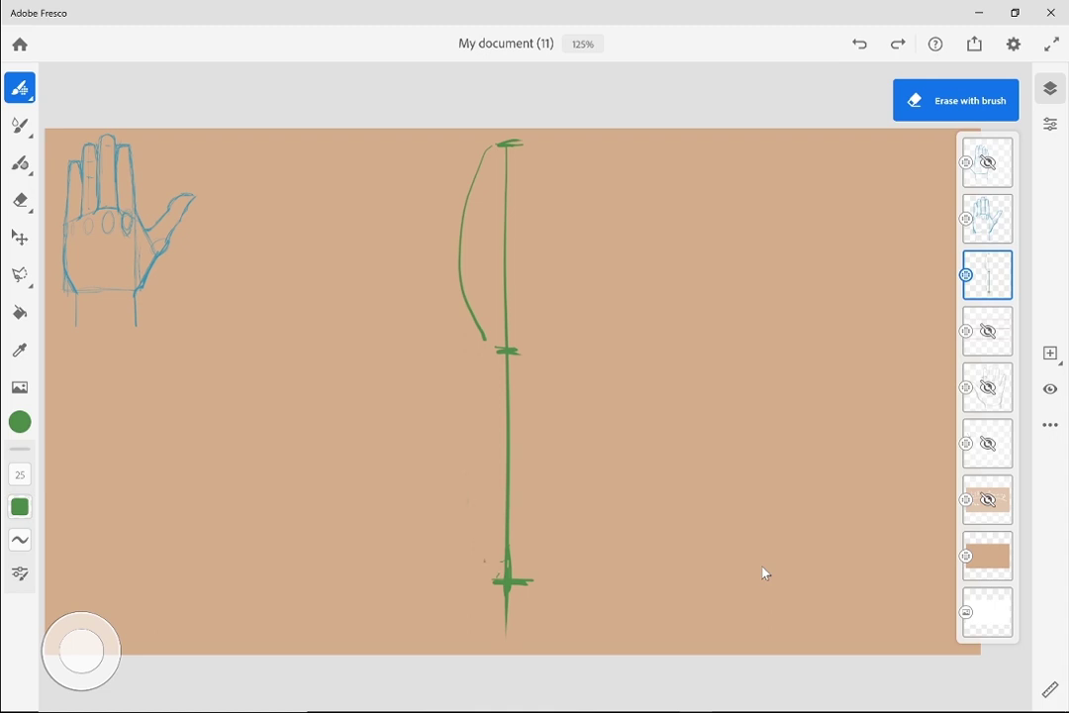
left_click_drag(469, 194, 484, 339)
left_click_drag(489, 146, 461, 291)
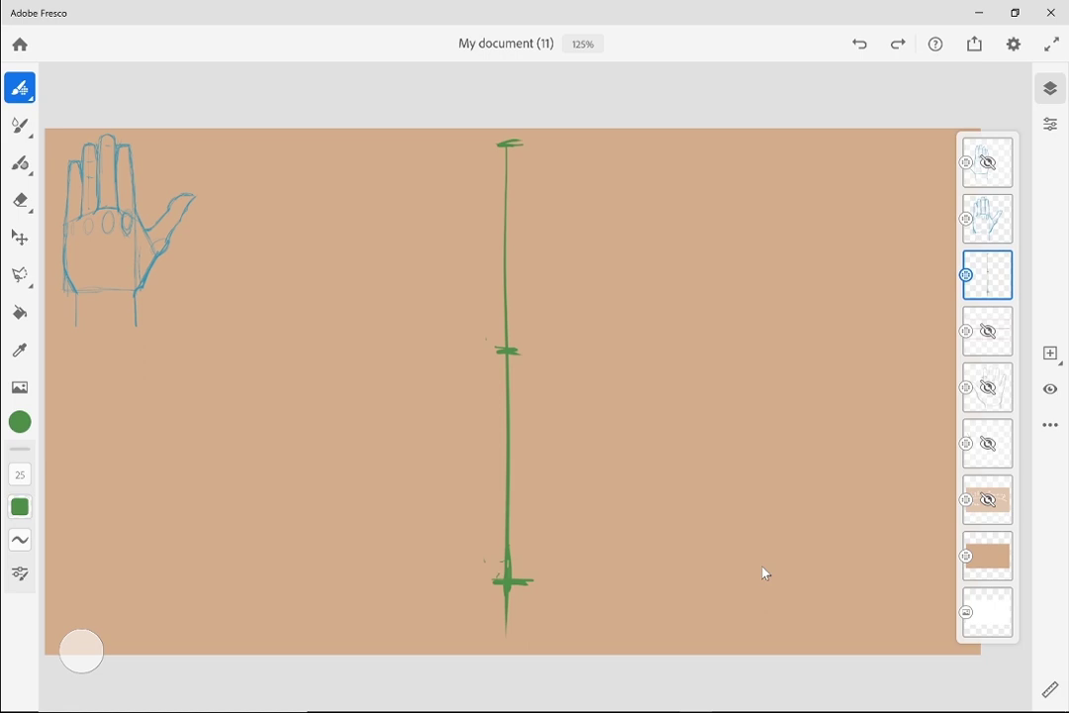
Set the brush colour to red and draw three straight horizontal lines along the ruler through the upper, middle and lower ticks
left_click(20, 422)
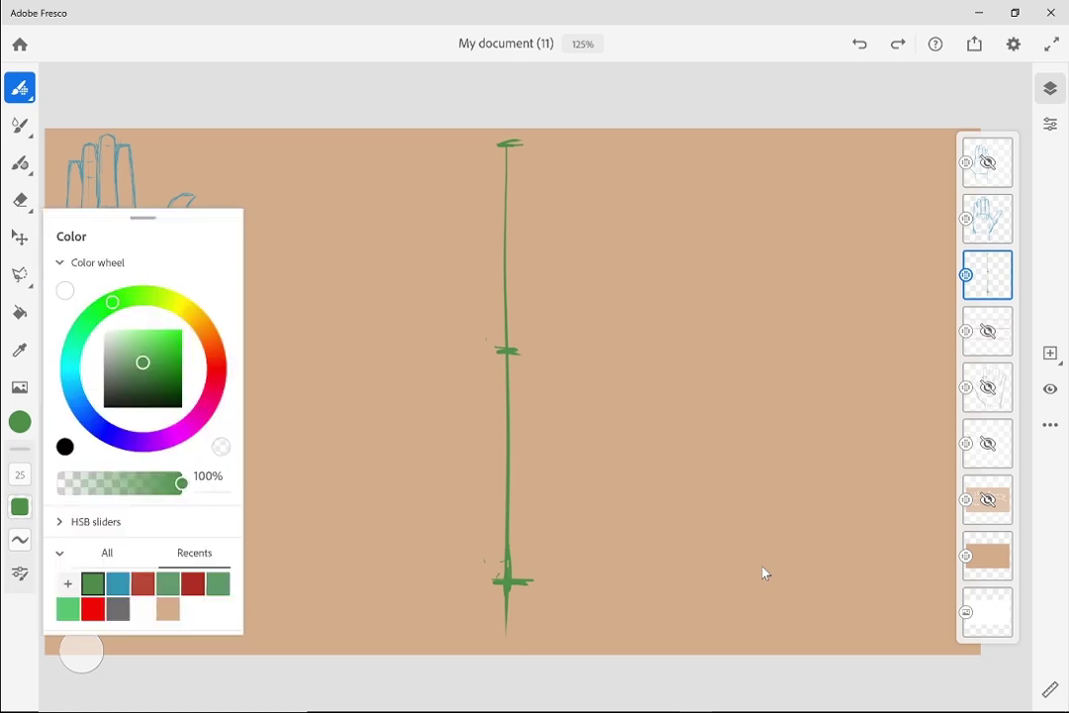
left_click(216, 364)
left_click_drag(217, 364, 215, 359)
left_click(165, 337)
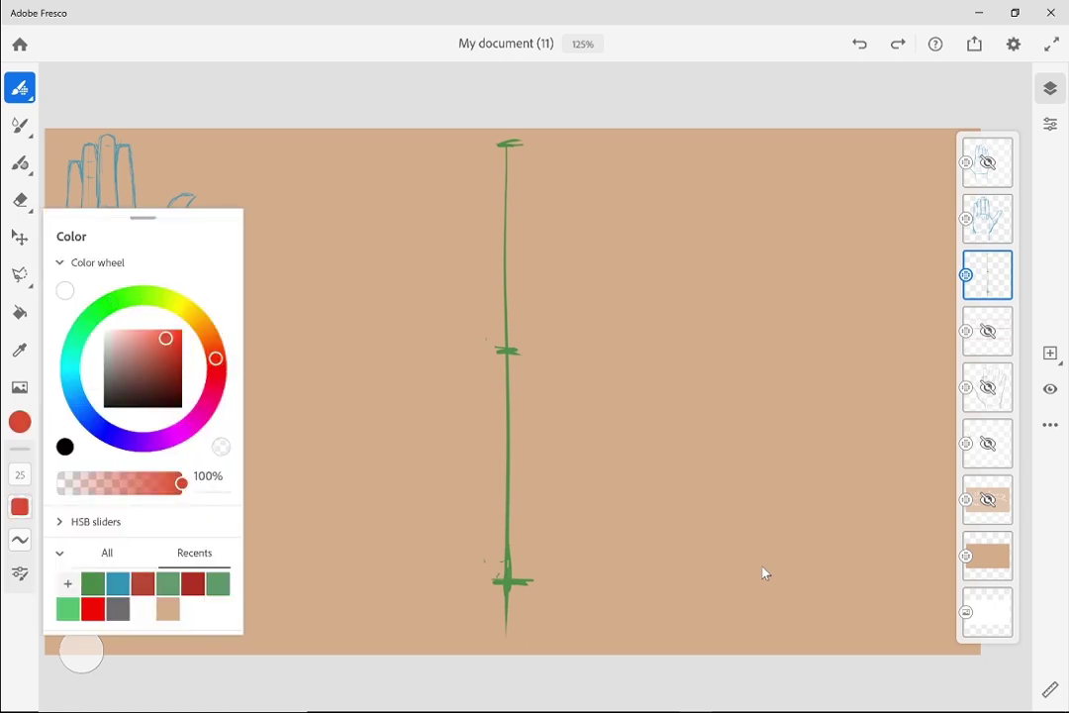
left_click(764, 573)
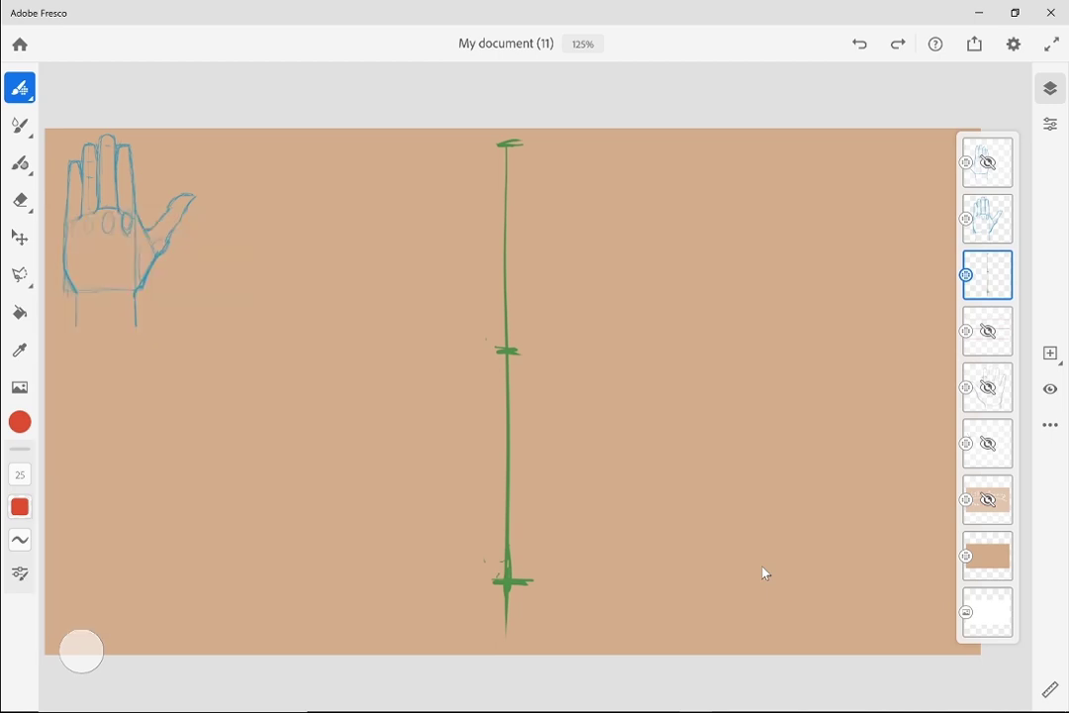
key("r")
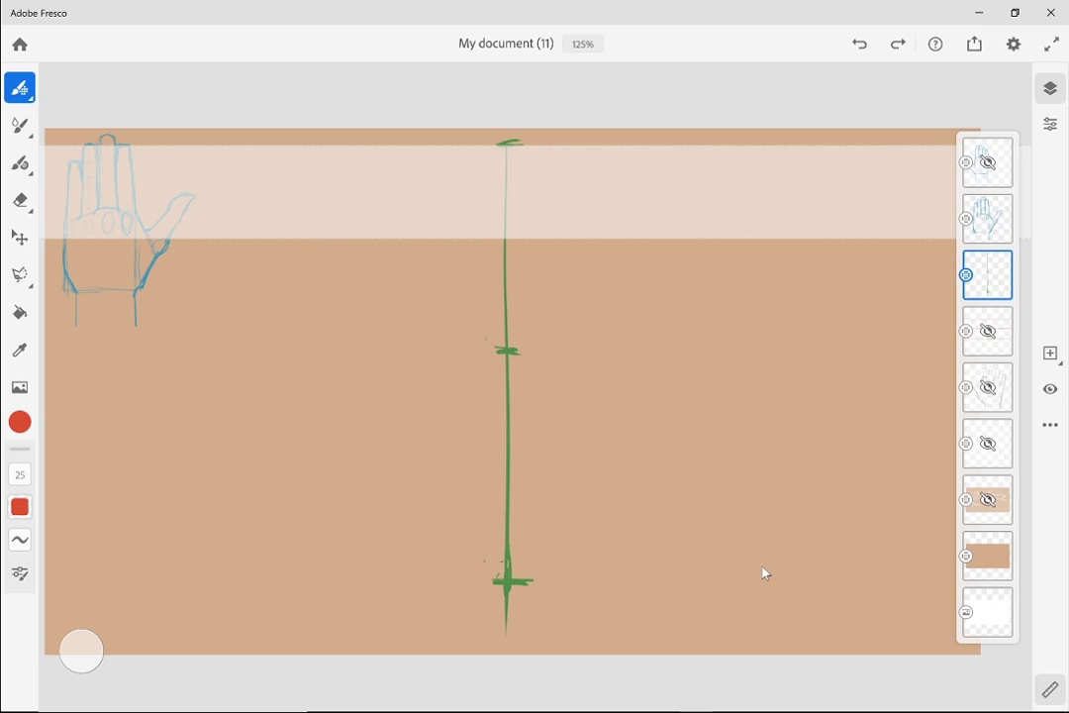
left_click_drag(96, 144, 969, 144)
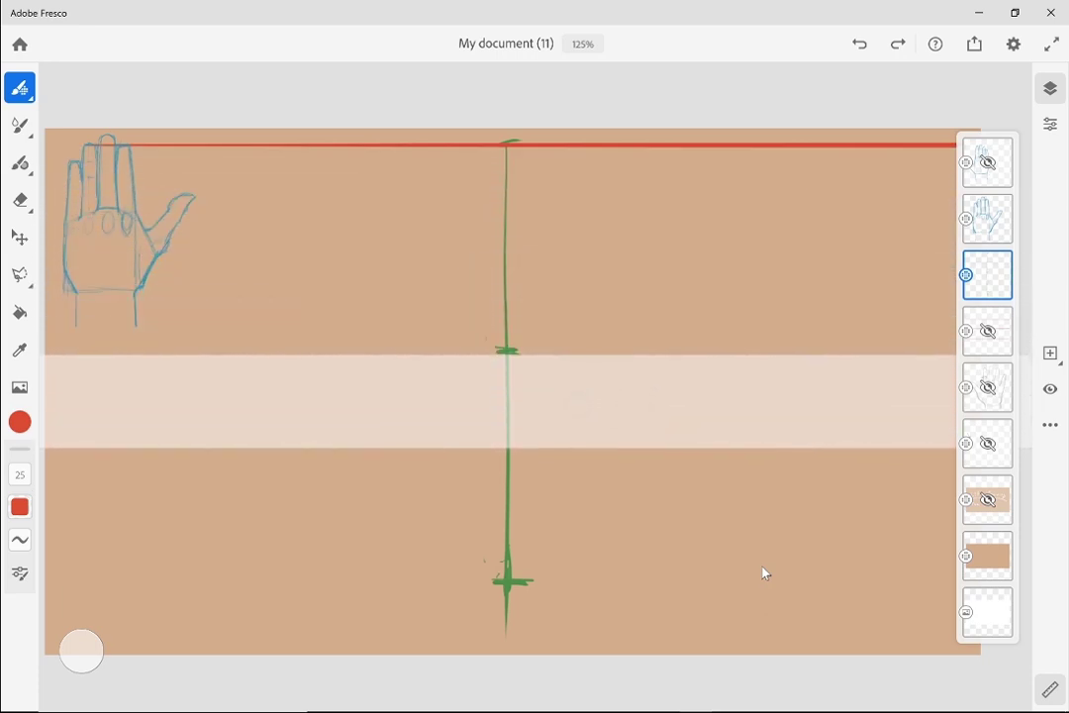
left_click_drag(53, 354, 956, 353)
left_click_drag(534, 401, 535, 631)
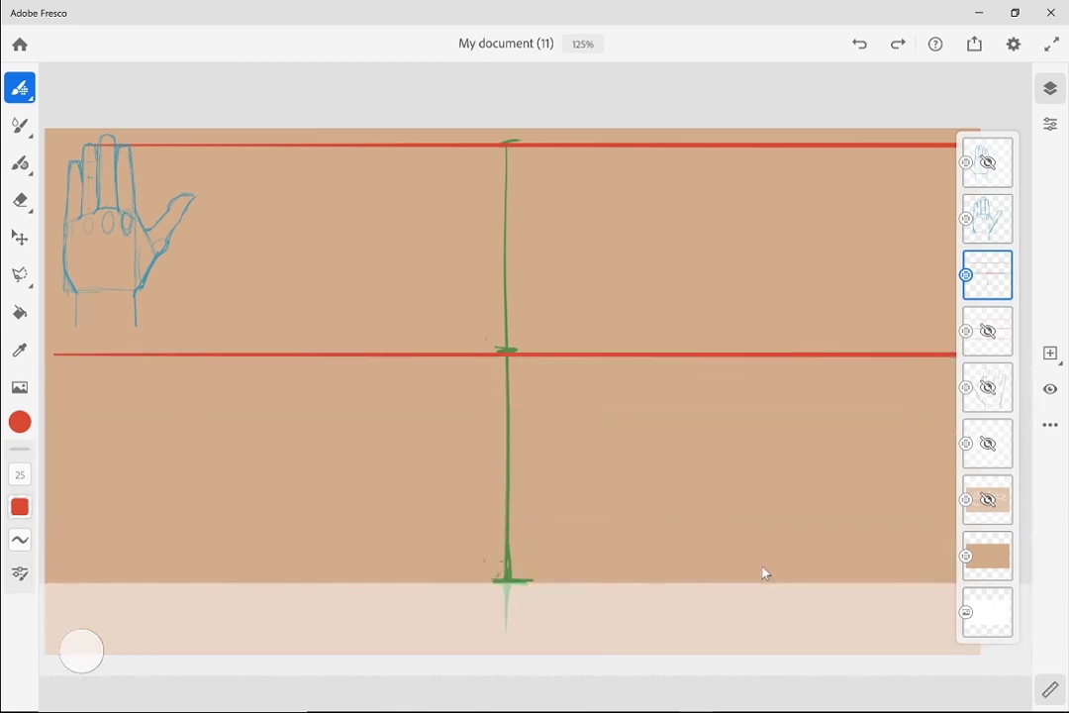
left_click_drag(47, 581, 955, 582)
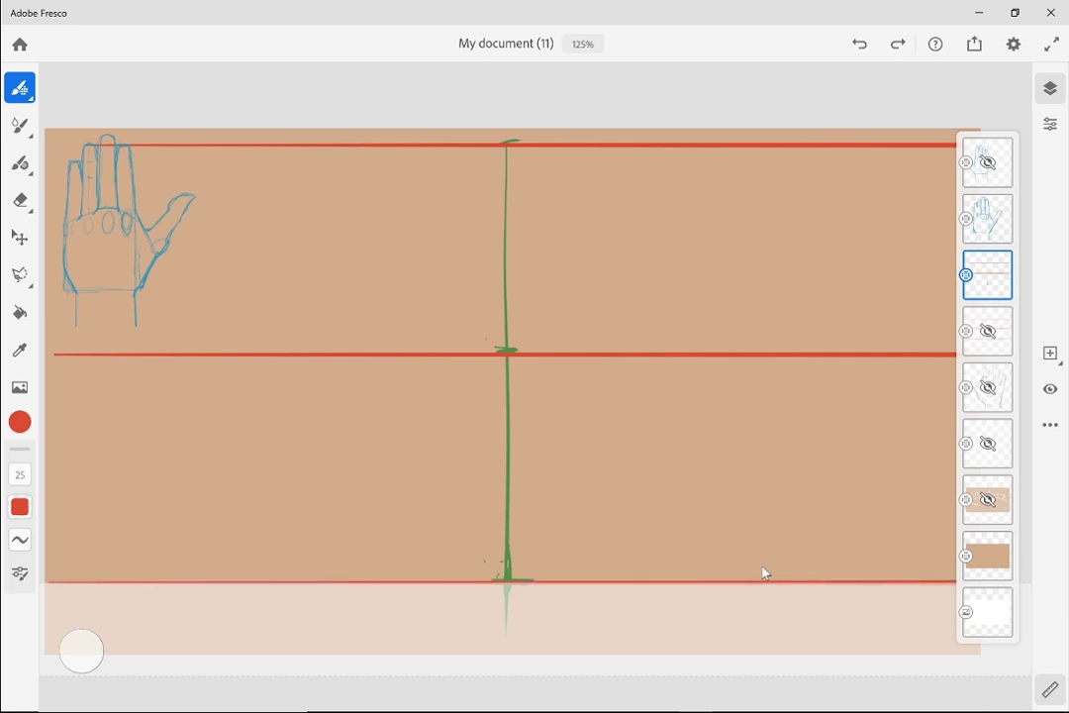
key("ctrl+r")
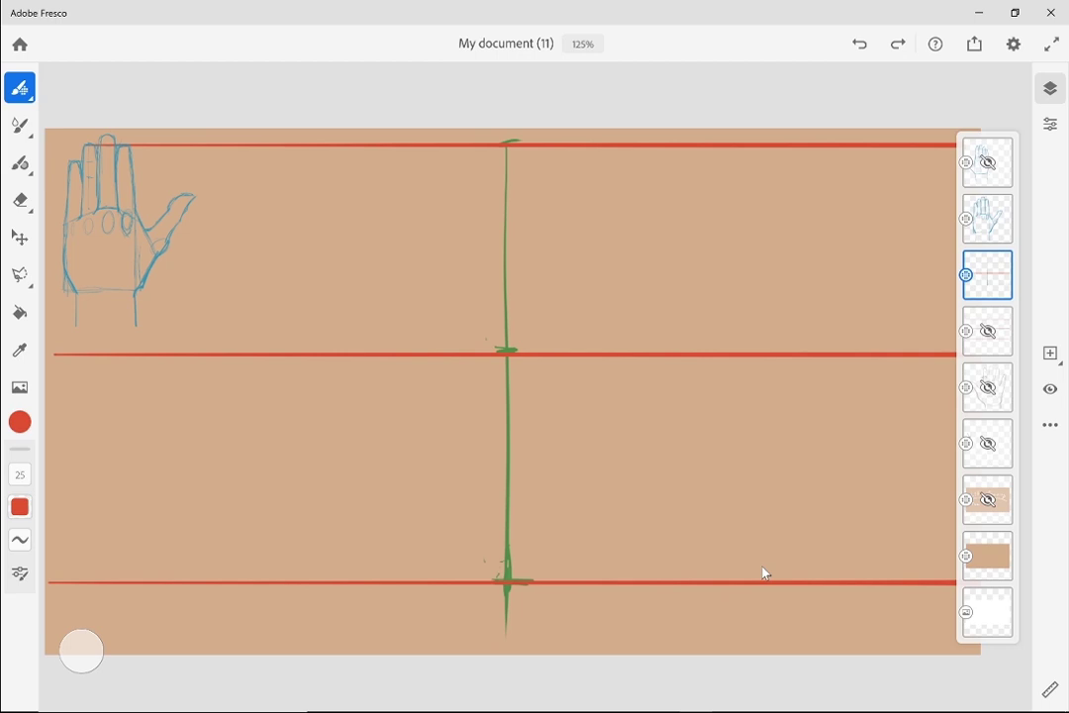
Sample the green of the vertical centre line as the brush colour
left_click(505, 553)
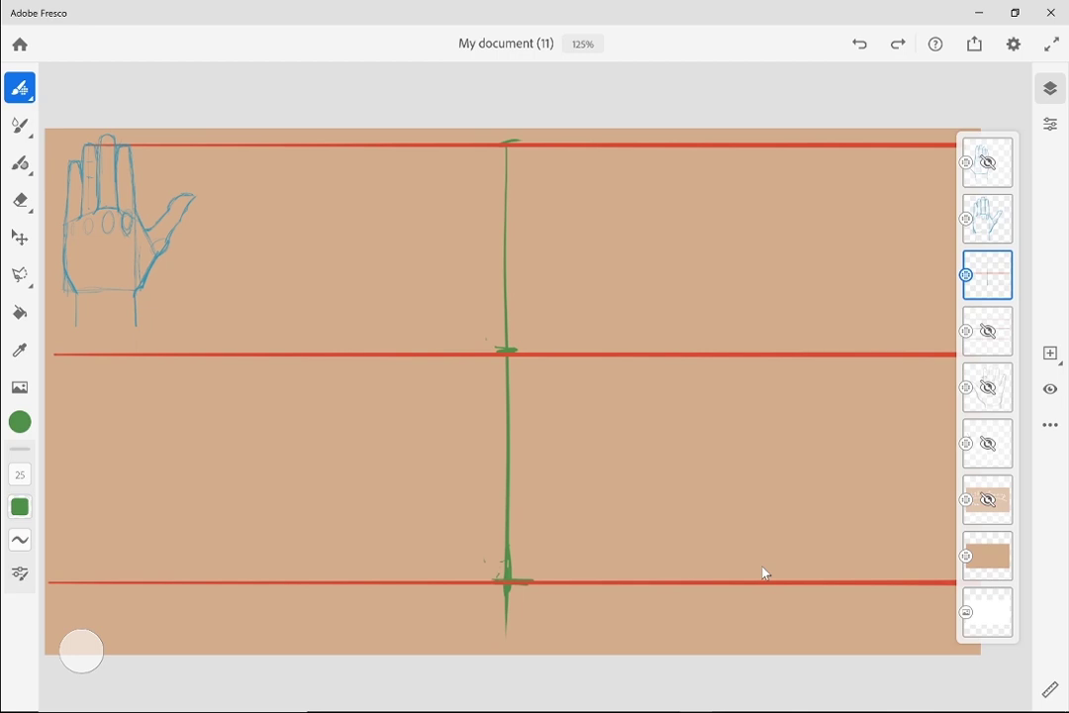
mouse_move(484, 165)
left_mouse_down()
mouse_move(521, 145)
mouse_move(530, 256)
left_mouse_up()
left_click_drag(484, 153, 477, 345)
mouse_move(473, 172)
left_mouse_down()
mouse_move(452, 169)
mouse_move(440, 346)
left_mouse_up()
mouse_move(531, 177)
left_mouse_down()
mouse_move(555, 226)
mouse_move(556, 269)
mouse_move(581, 280)
mouse_move(571, 277)
left_mouse_up()
left_click_drag(562, 190, 572, 338)
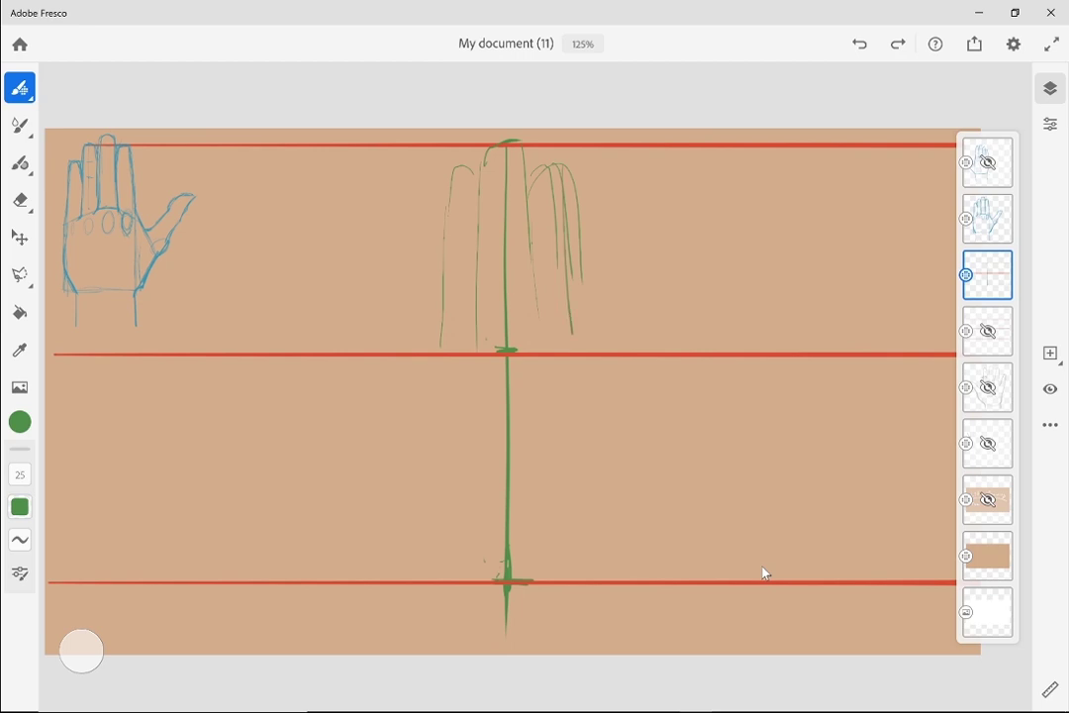
left_click_drag(564, 228, 570, 304)
left_click_drag(471, 169, 439, 345)
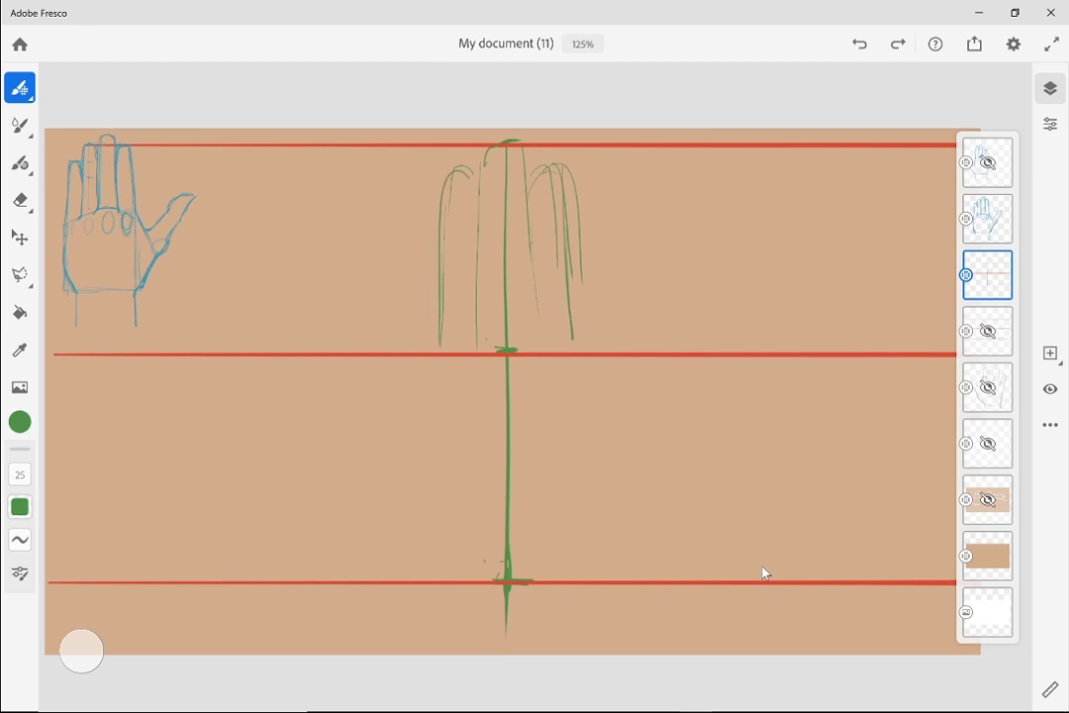
left_click_drag(433, 159, 442, 422)
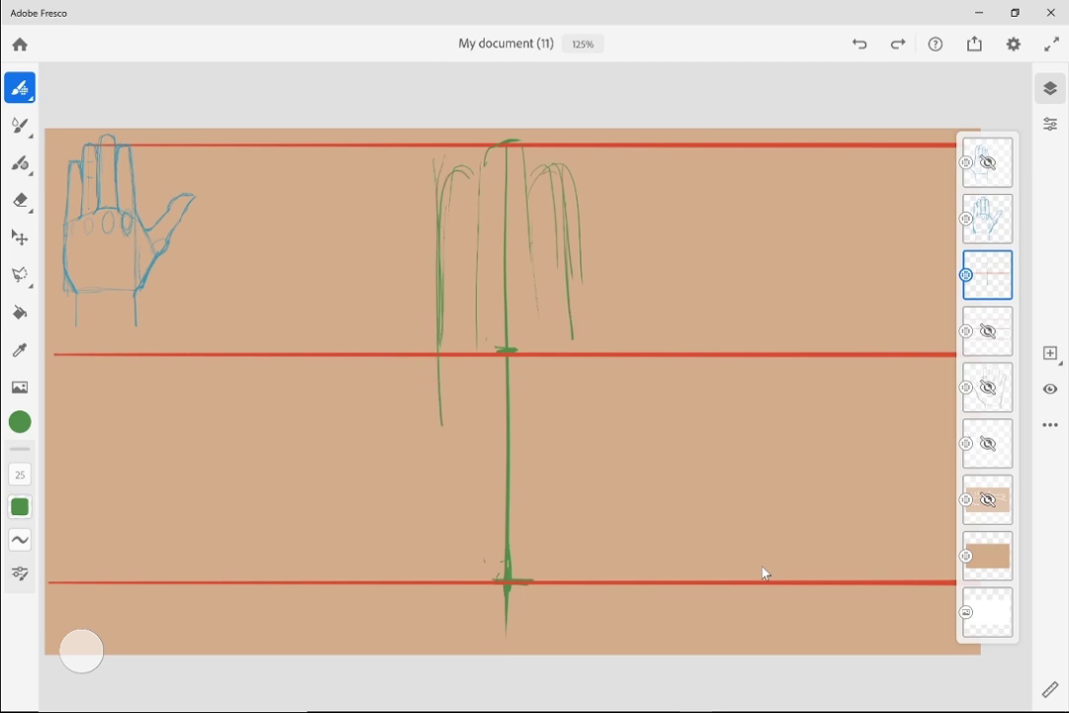
left_click_drag(572, 155, 568, 423)
key("ctrl+z")
key("ctrl+z")
key("ctrl+z")
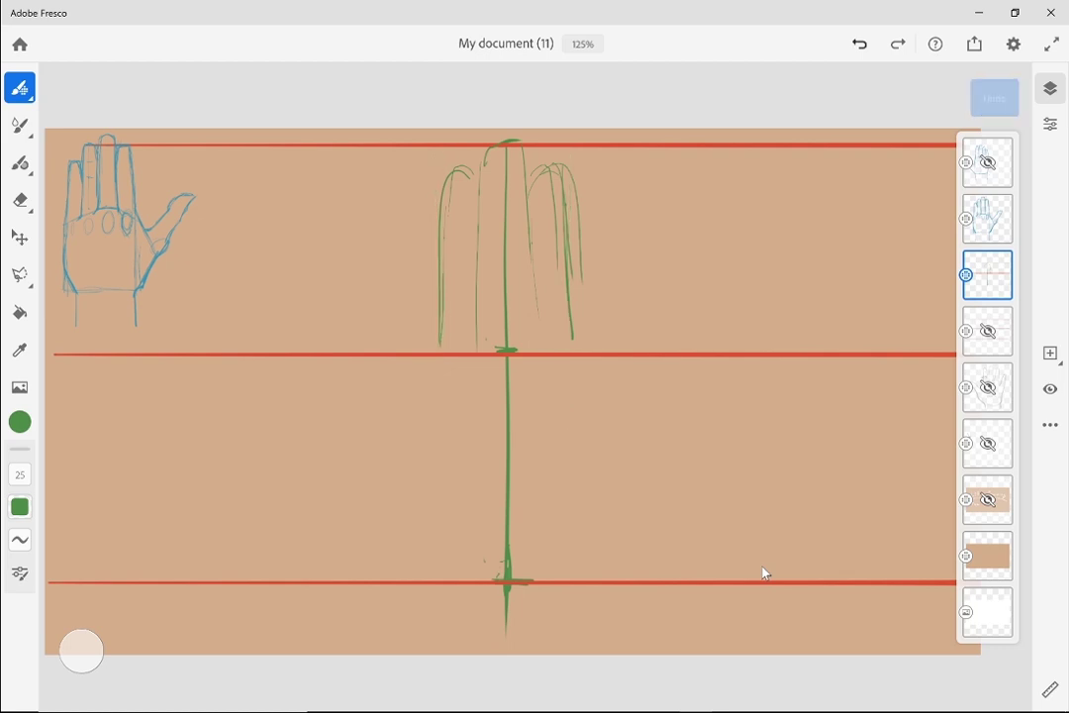
key("ctrl+z")
key("ctrl+z")
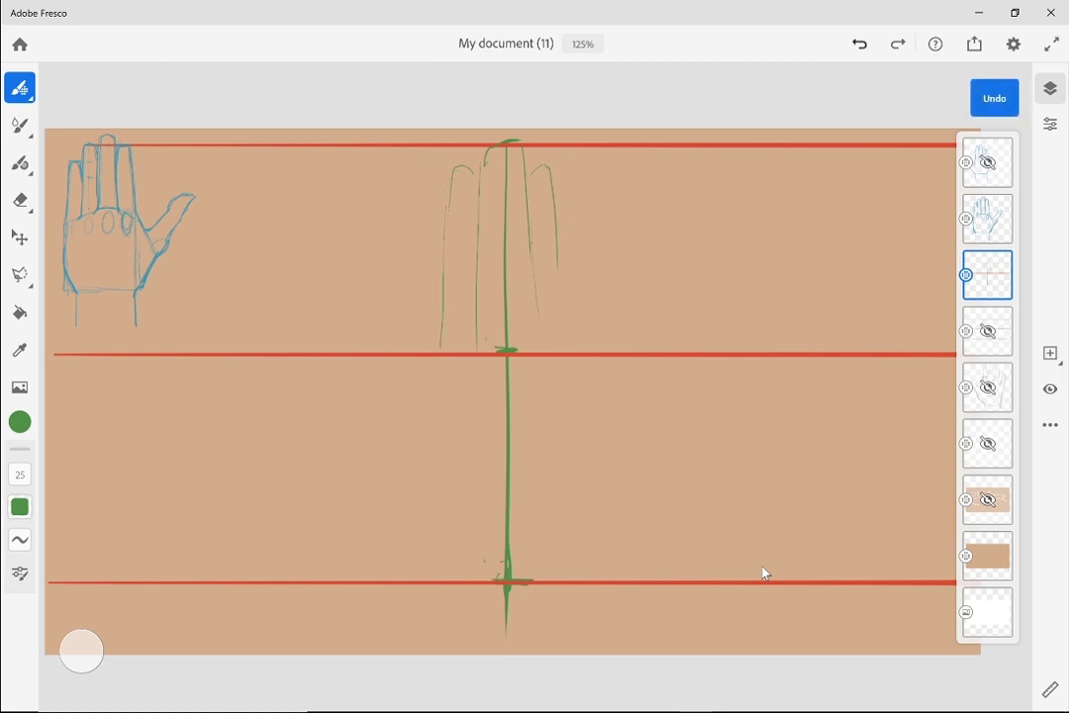
key("ctrl+z")
key("ctrl+z")
key("ctrl+z")
key("ctrl+z")
key("ctrl+z")
key("ctrl+z")
key("ctrl+z")
key("ctrl+z")
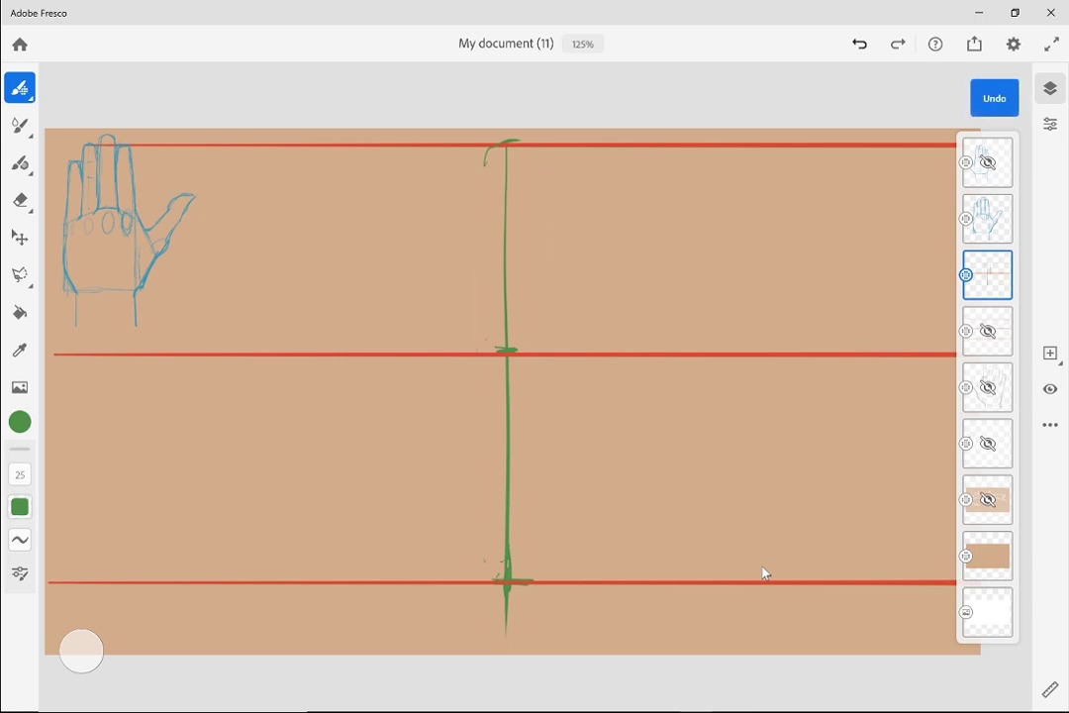
key("ctrl+z")
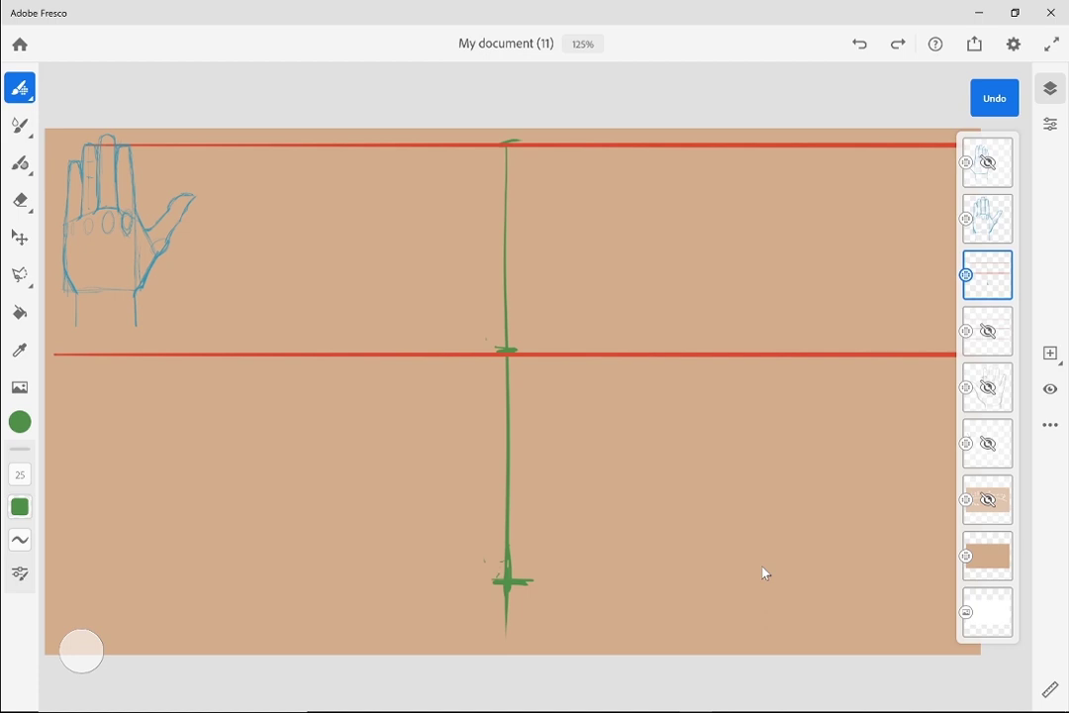
key("ctrl+shift+z")
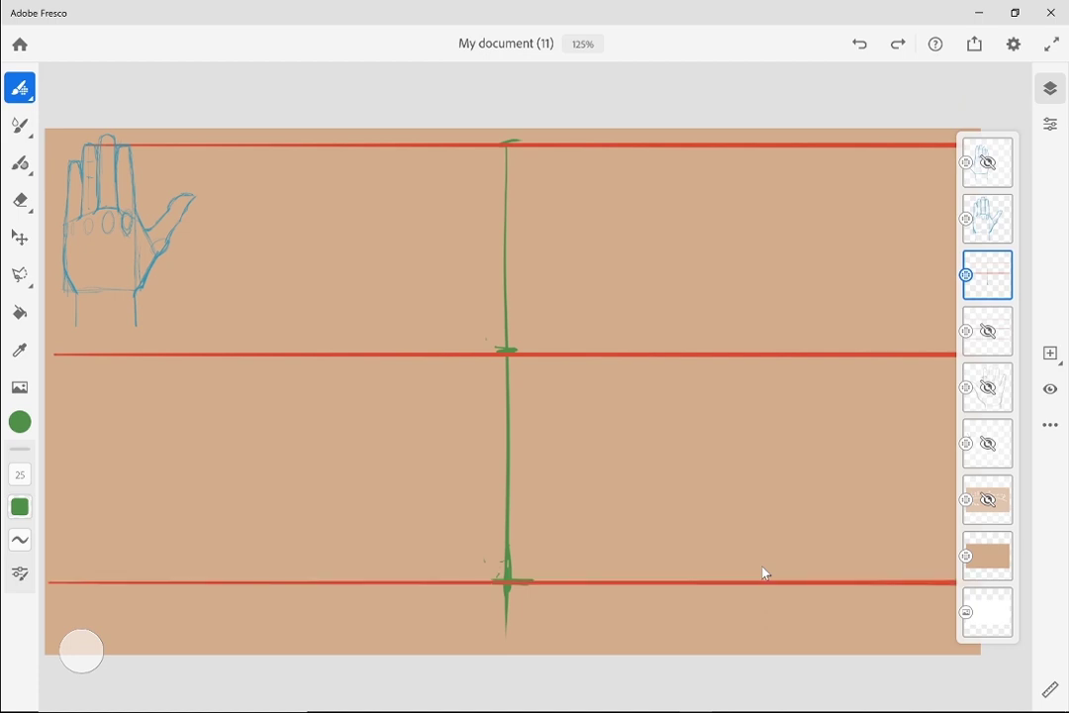
Draw a green vertical guide line to the left of the centre line, running through all three red lines
left_click_drag(442, 149, 436, 348)
left_click_drag(437, 294, 439, 413)
mouse_move(439, 337)
left_mouse_down()
mouse_move(442, 638)
mouse_move(435, 615)
left_mouse_up()
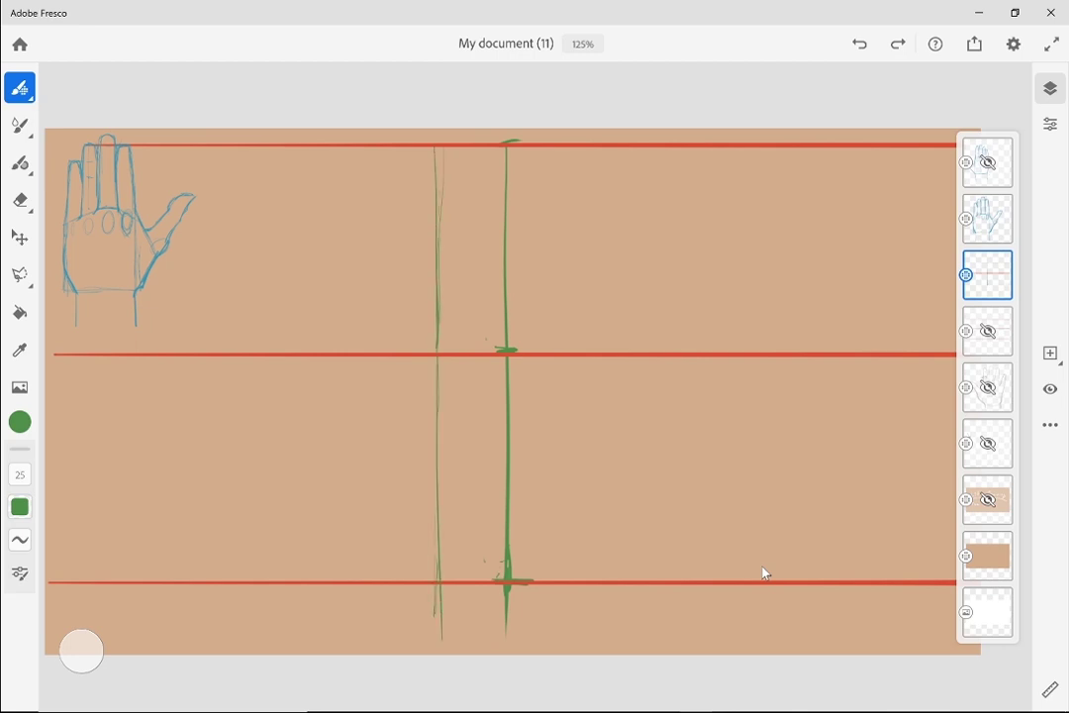
left_click_drag(433, 553, 429, 614)
left_click_drag(441, 493, 431, 612)
Mark the guide spacing with a short green dash and draw a matching vertical guide to the right of the centre line
left_click_drag(443, 241, 584, 242)
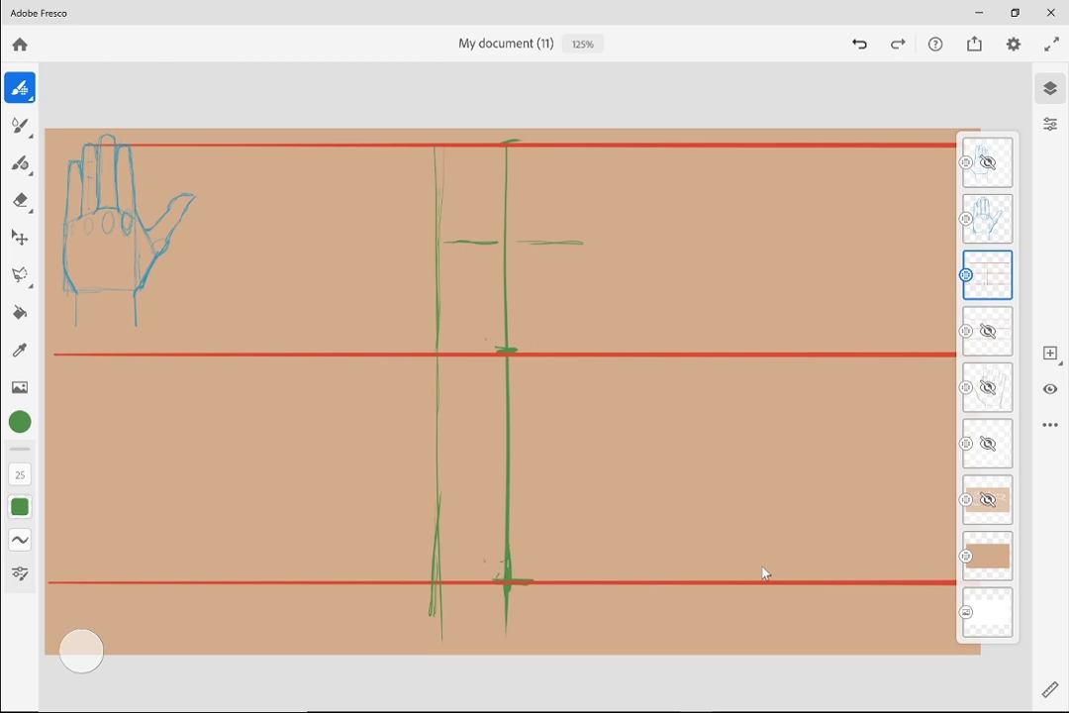
key("ctrl+z")
left_click_drag(575, 158, 579, 282)
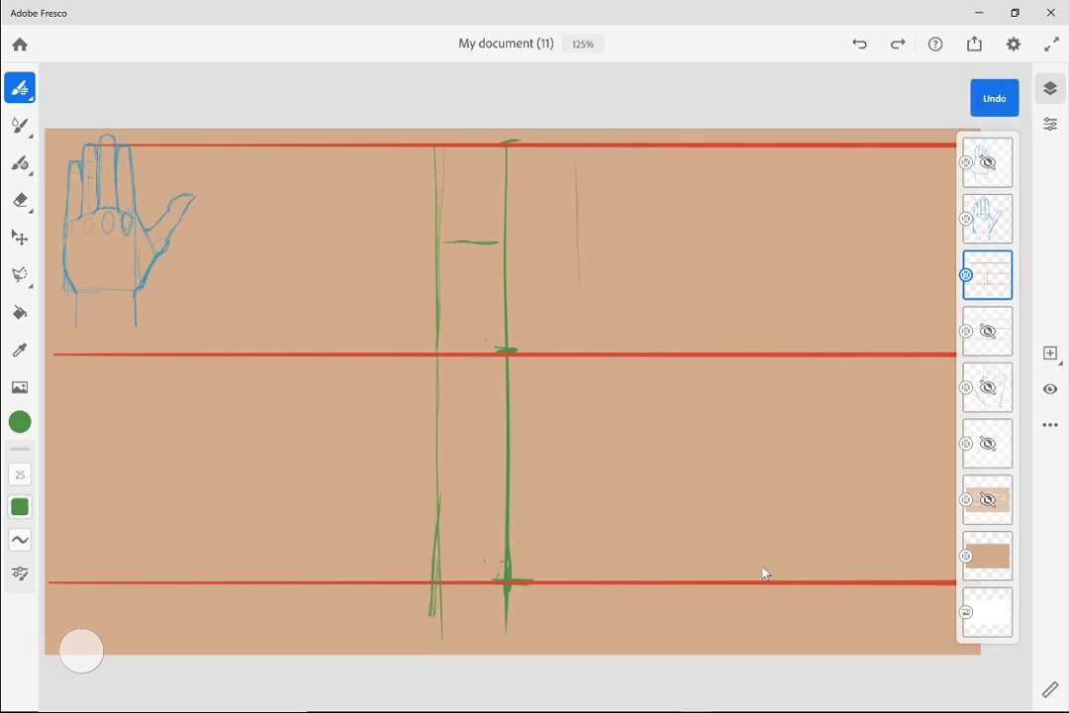
mouse_move(574, 159)
left_mouse_down()
mouse_move(570, 394)
mouse_move(580, 380)
left_mouse_up()
left_click_drag(579, 273, 581, 608)
left_click_drag(572, 358, 576, 602)
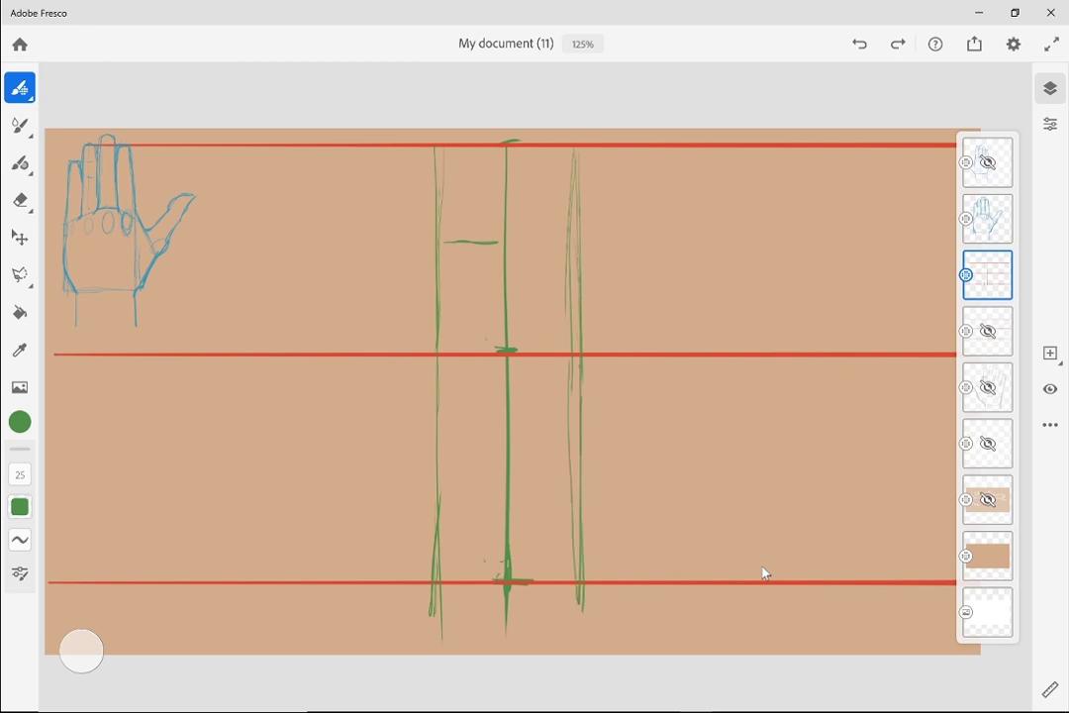
Tidy the right guide by erasing its doubled stroke and retracing the line, and erase the short spacing dash
left_click_drag(575, 356, 571, 614)
left_click(81, 650)
left_click_drag(573, 394, 567, 590)
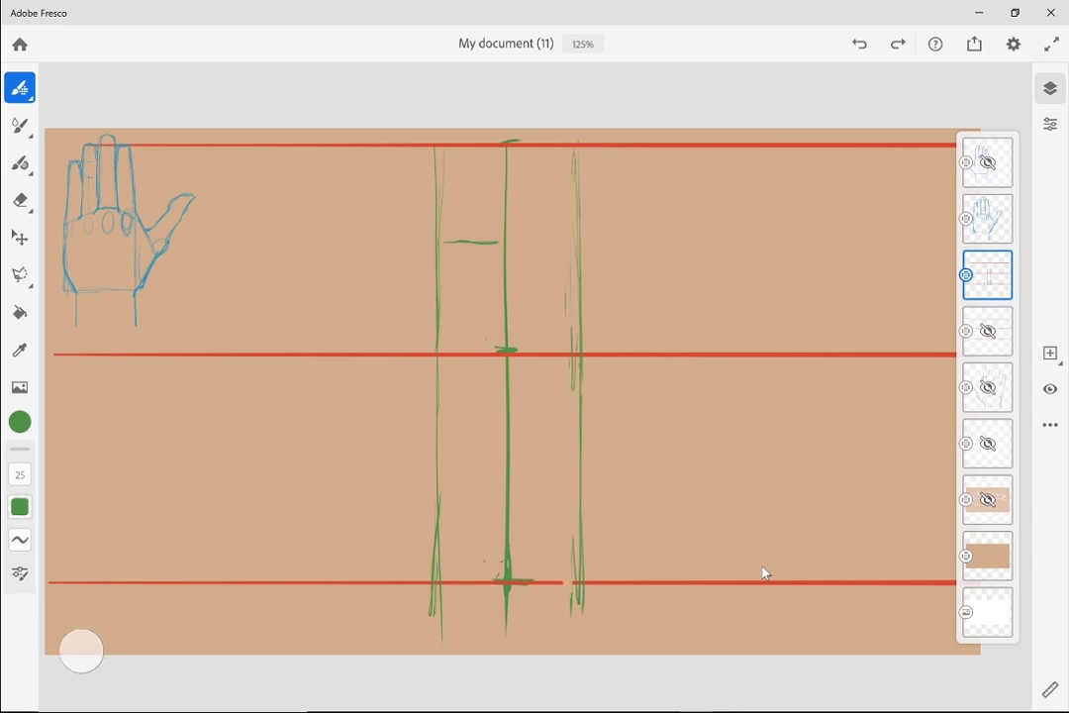
mouse_move(577, 146)
left_mouse_down()
mouse_move(578, 436)
mouse_move(578, 409)
left_mouse_up()
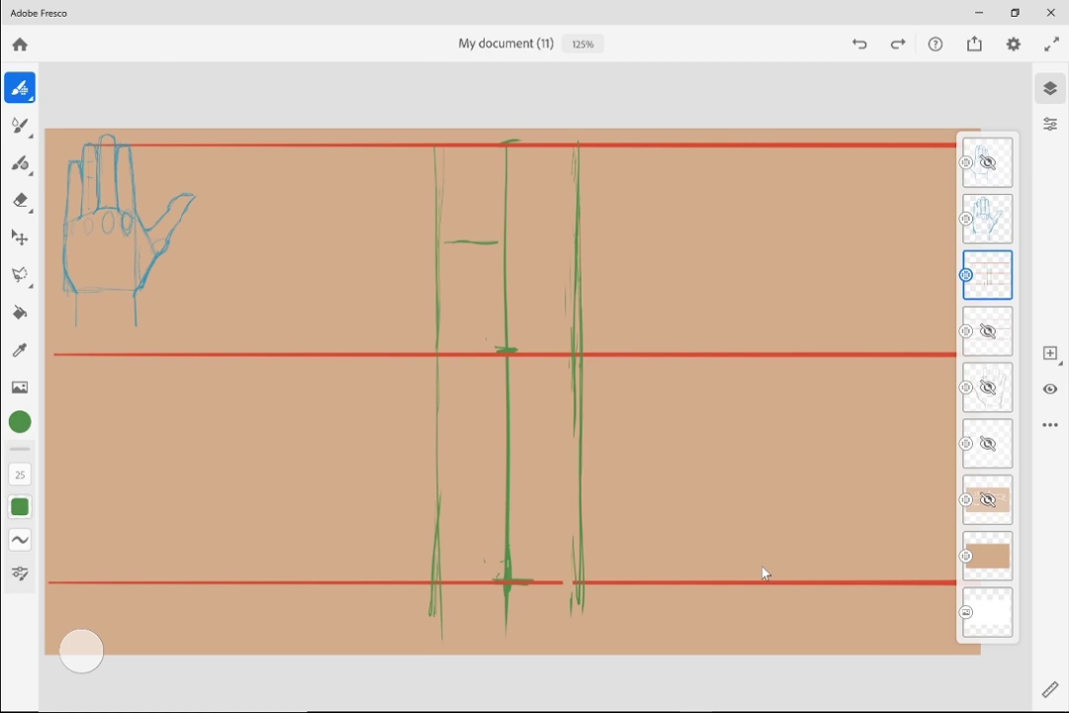
left_click_drag(578, 508, 579, 580)
left_click_drag(446, 242, 471, 242)
Draw a green vertical line beside the small hand from the upper to the lower red line and label its midpoint 1/2
left_click_drag(205, 147, 210, 579)
left_click_drag(127, 344, 136, 354)
mouse_move(146, 352)
left_mouse_down()
mouse_move(139, 368)
mouse_move(168, 378)
left_mouse_up()
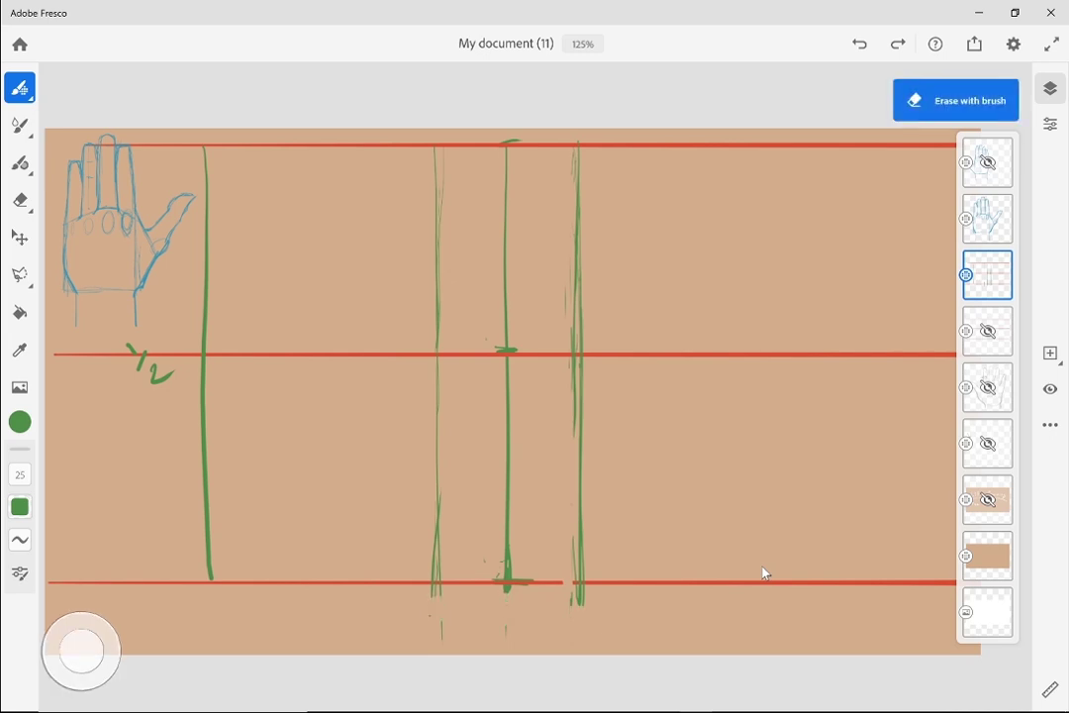
Write the green label "middle finger" below the centre line, with a small mark linking the two
mouse_move(478, 602)
left_mouse_down()
mouse_move(484, 615)
mouse_move(579, 622)
left_mouse_up()
mouse_move(493, 627)
left_mouse_down()
mouse_move(485, 649)
mouse_move(495, 635)
mouse_move(497, 646)
mouse_move(515, 645)
left_mouse_up()
mouse_move(533, 634)
left_mouse_down()
mouse_move(522, 651)
mouse_move(548, 646)
left_mouse_up()
left_click_drag(551, 647, 563, 636)
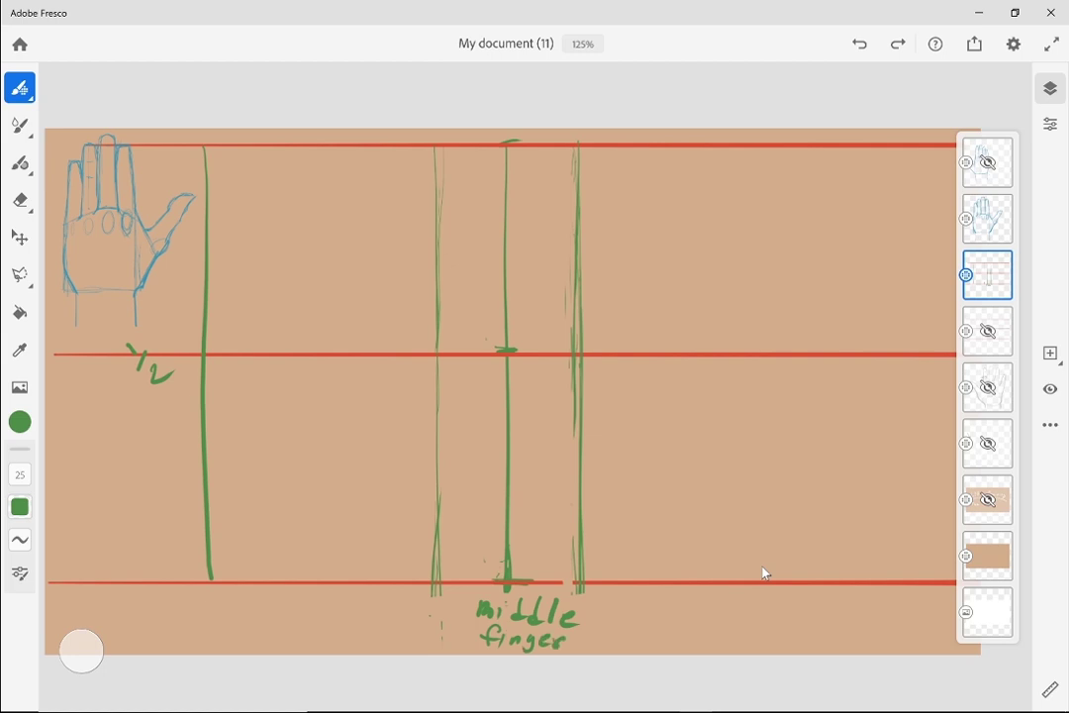
left_click_drag(503, 594, 513, 599)
Add a new layer above the guides, set the brush colour to light blue, and hide the layer list
key("ctrl+shift+n")
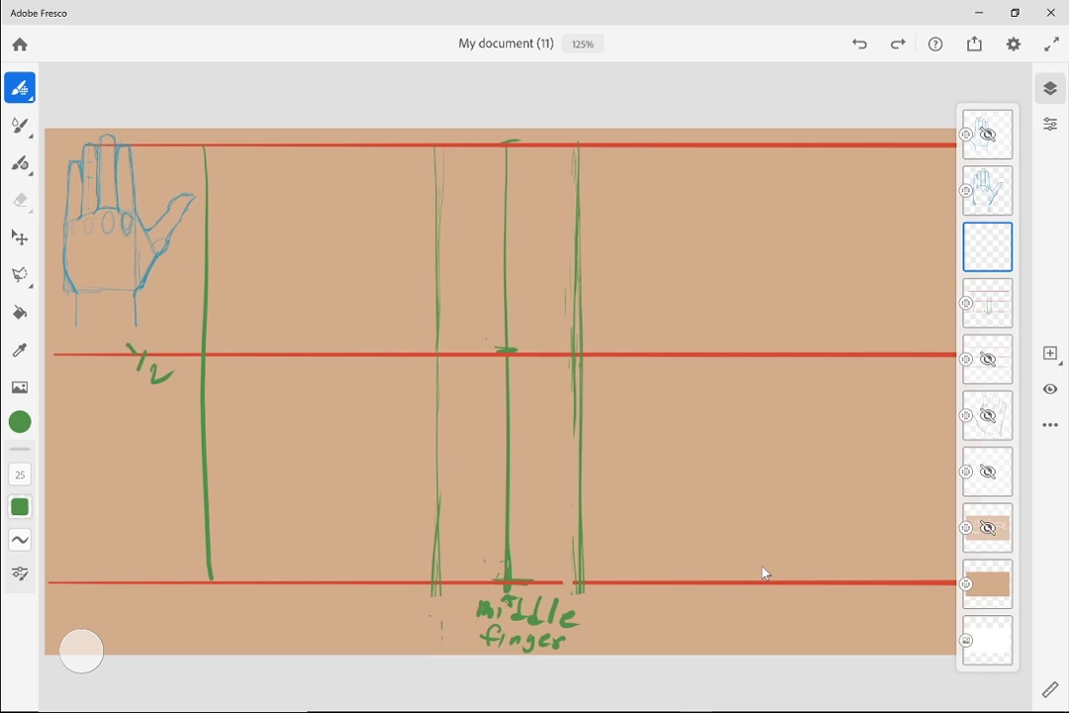
key("c")
left_click(71, 385)
left_click_drag(144, 362, 165, 339)
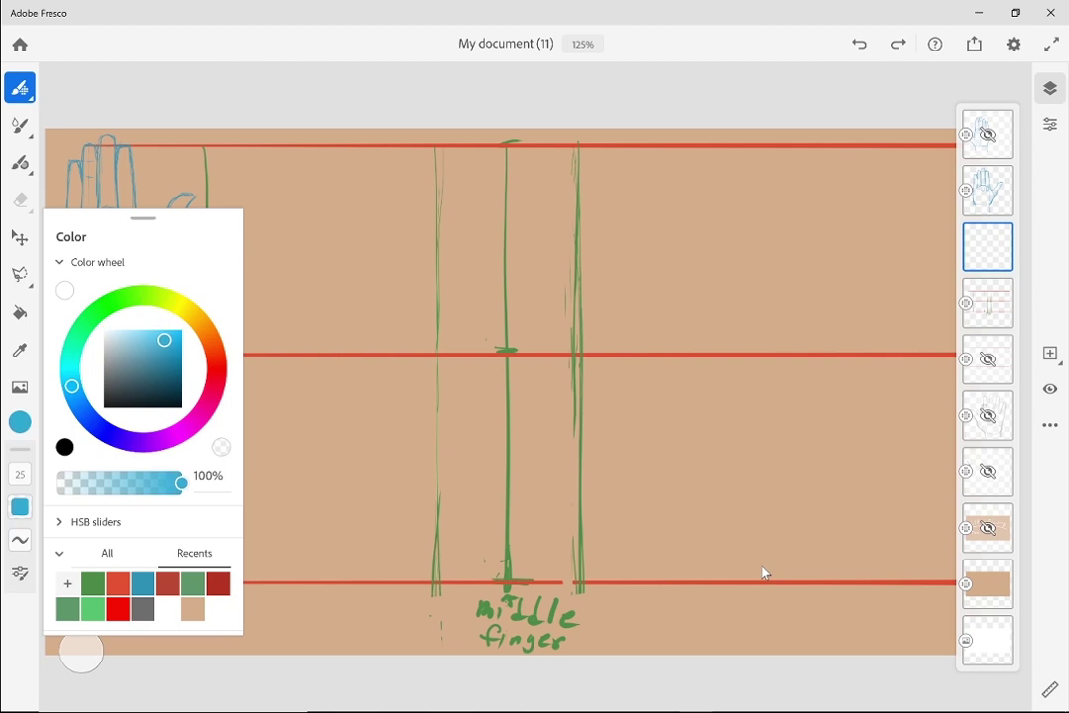
key("c")
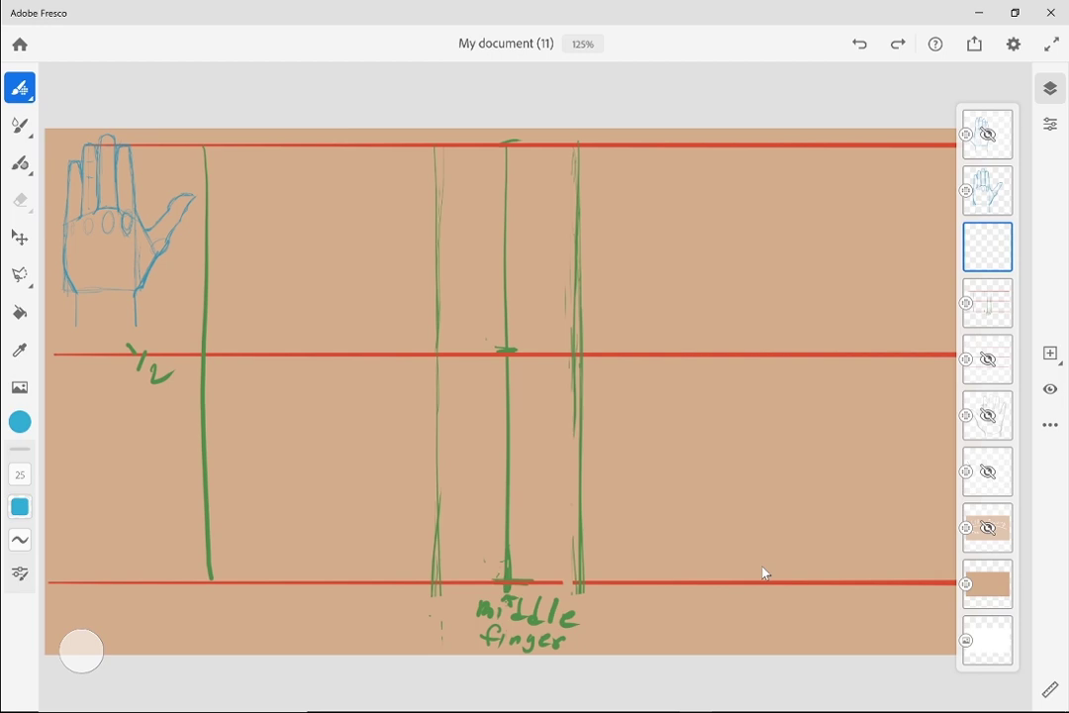
key("l")
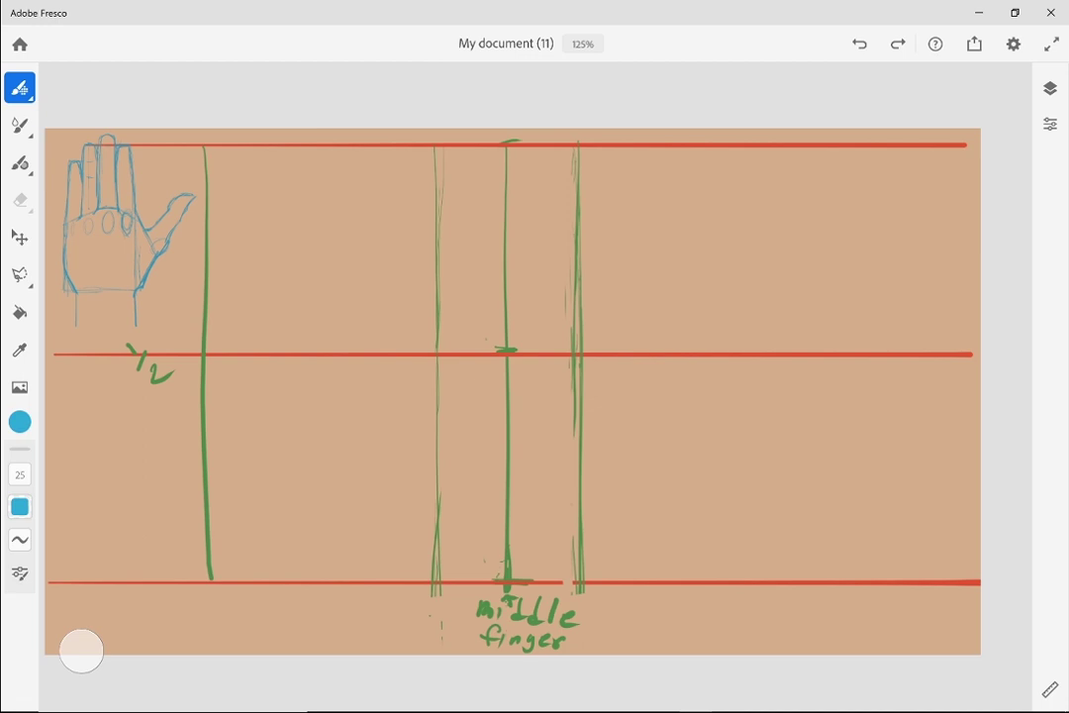
left_click_drag(272, 197, 250, 319)
mouse_move(275, 171)
left_mouse_down()
mouse_move(293, 176)
mouse_move(304, 327)
left_mouse_up()
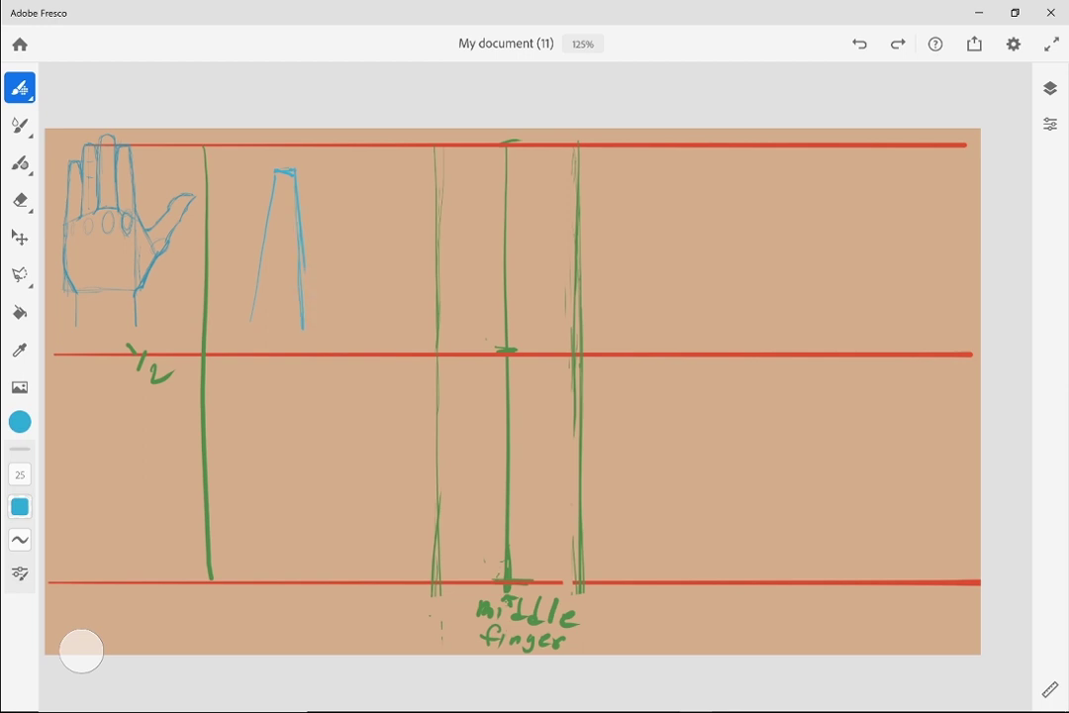
mouse_move(272, 182)
left_mouse_down()
mouse_move(295, 171)
mouse_move(304, 328)
left_mouse_up()
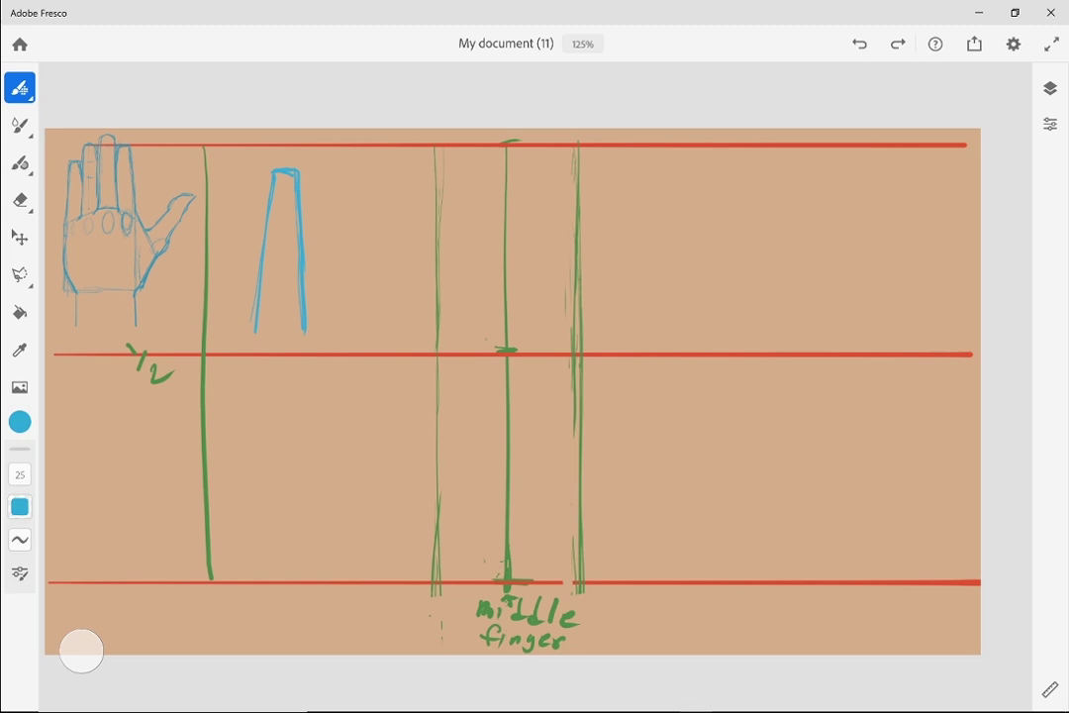
key("ctrl+z")
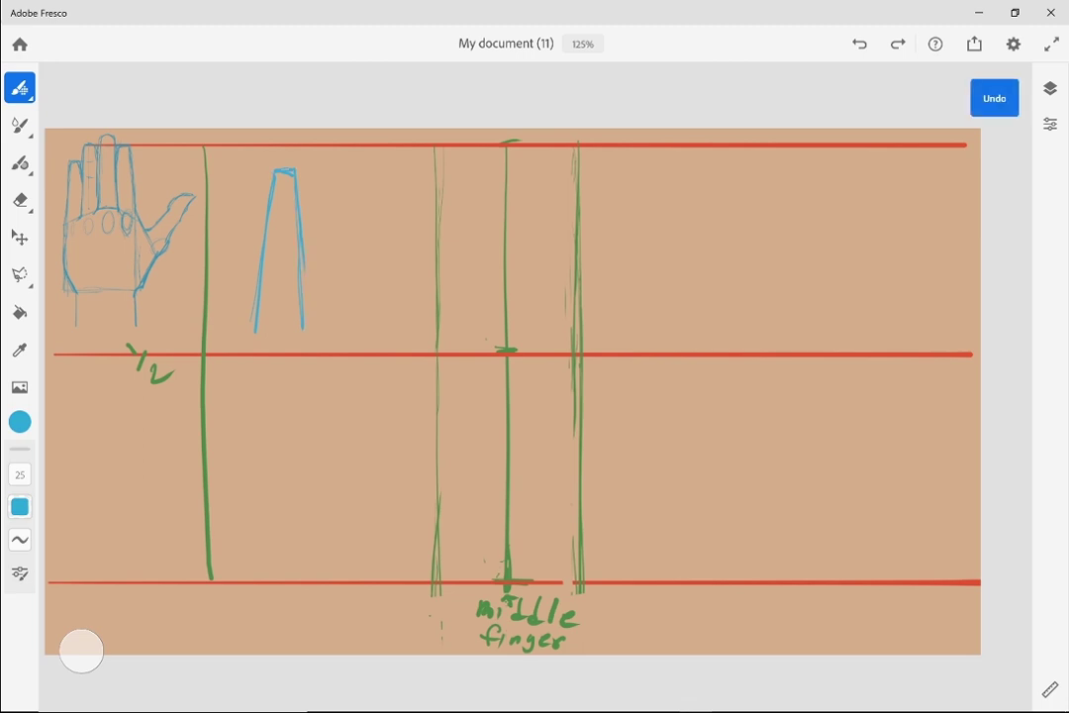
key("ctrl+z")
key("ctrl+z")
key("ctrl+z")
key("ctrl+z")
key("ctrl+z")
key("ctrl+z")
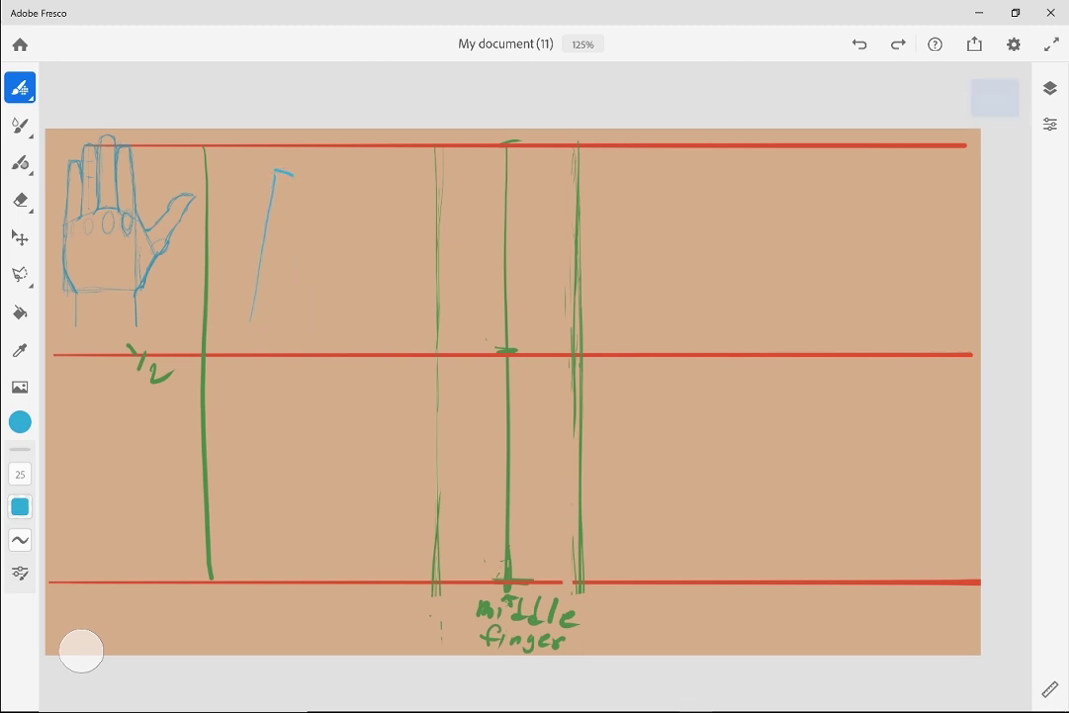
key("ctrl+z")
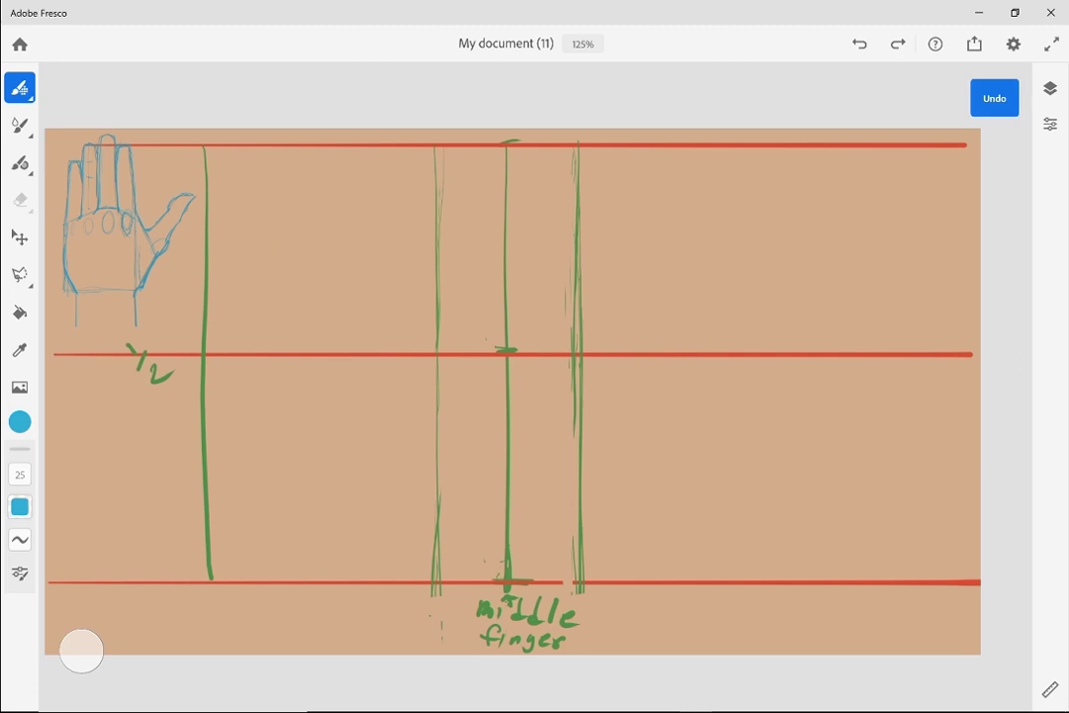
key("ctrl+z")
key("ctrl+z")
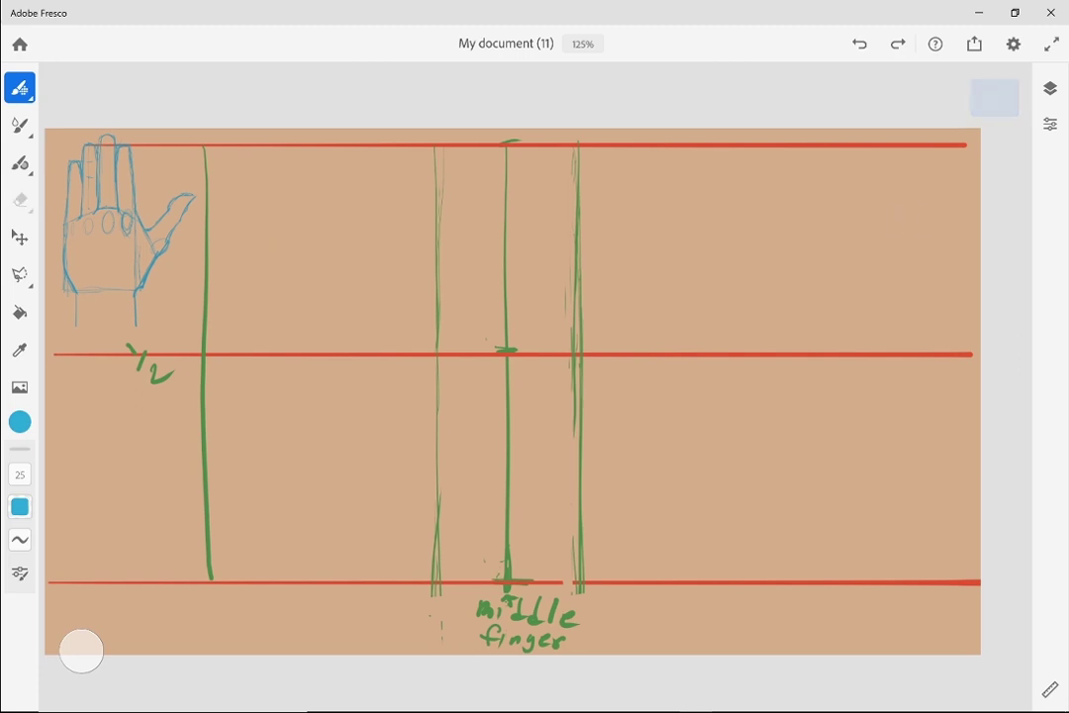
Draw the middle finger's outline in blue around the centre line, from the upper to the middle red line, flaring at its base
mouse_move(487, 151)
left_mouse_down()
mouse_move(527, 150)
mouse_move(482, 262)
left_mouse_up()
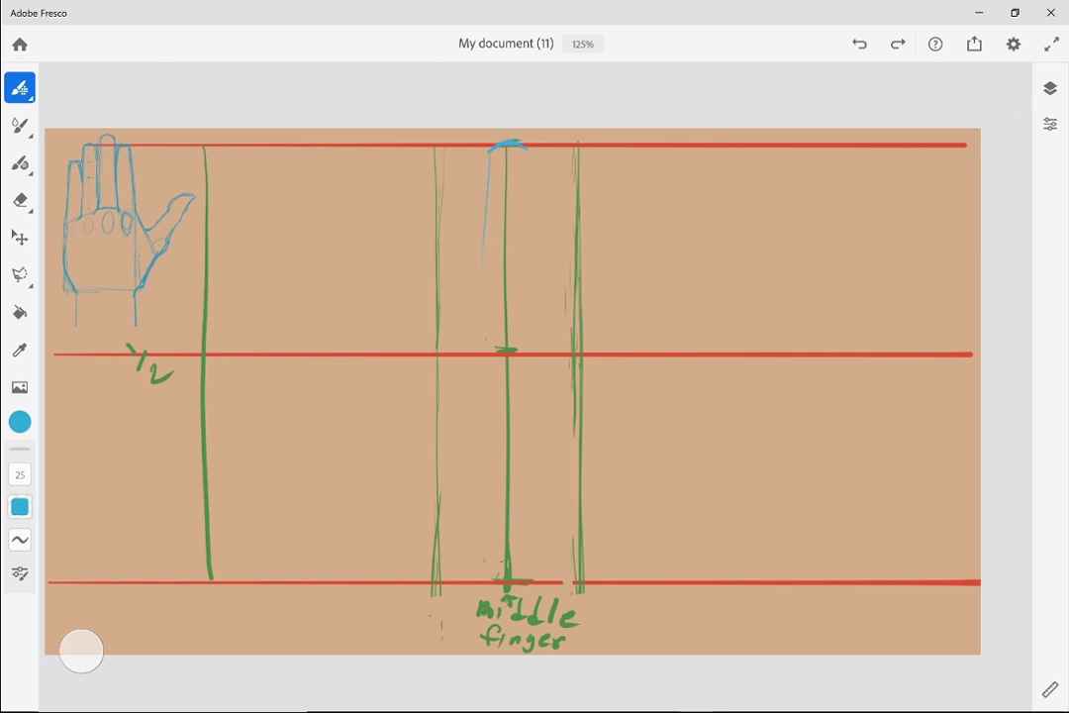
left_click_drag(488, 153, 481, 351)
left_click_drag(526, 150, 530, 337)
left_click_drag(527, 181, 537, 346)
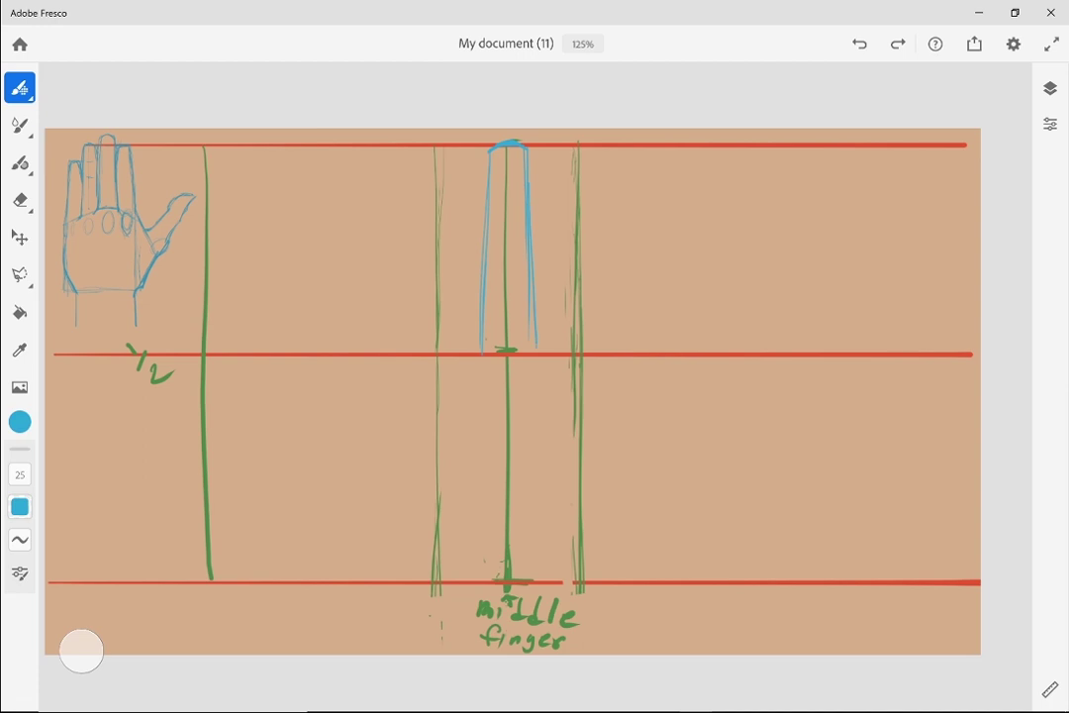
left_click_drag(493, 149, 478, 353)
left_click_drag(527, 150, 540, 352)
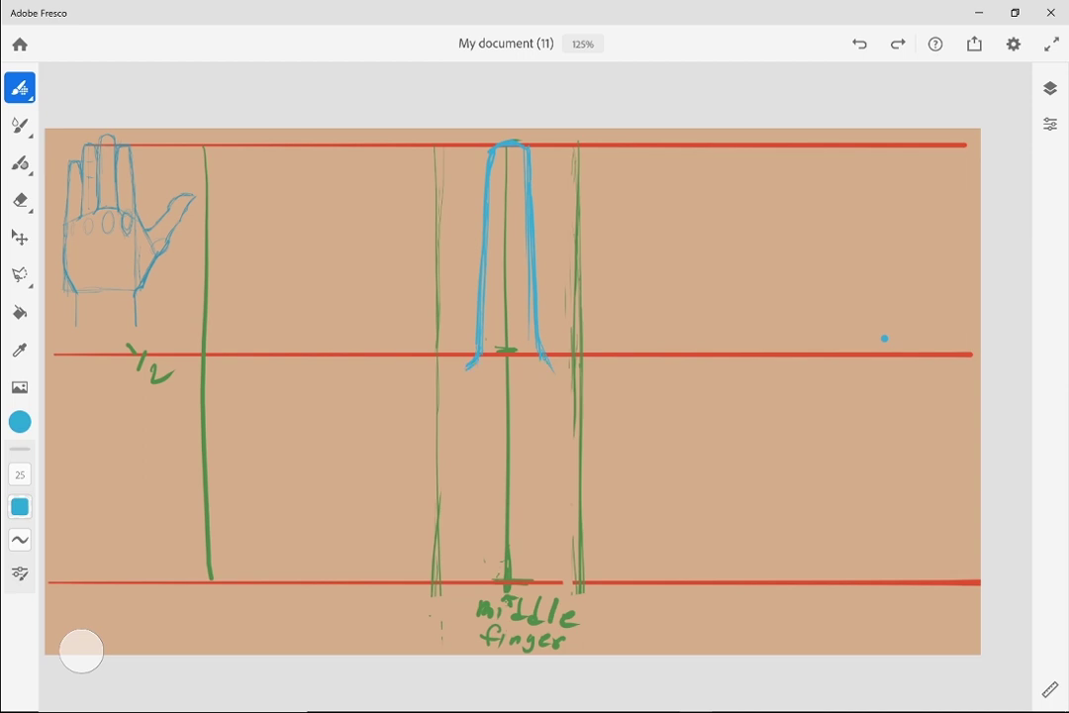
left_click(81, 650)
Draw a blue vertical measuring line beside the middle finger and tick its ends and the finger's halfway point
left_click_drag(563, 134, 566, 364)
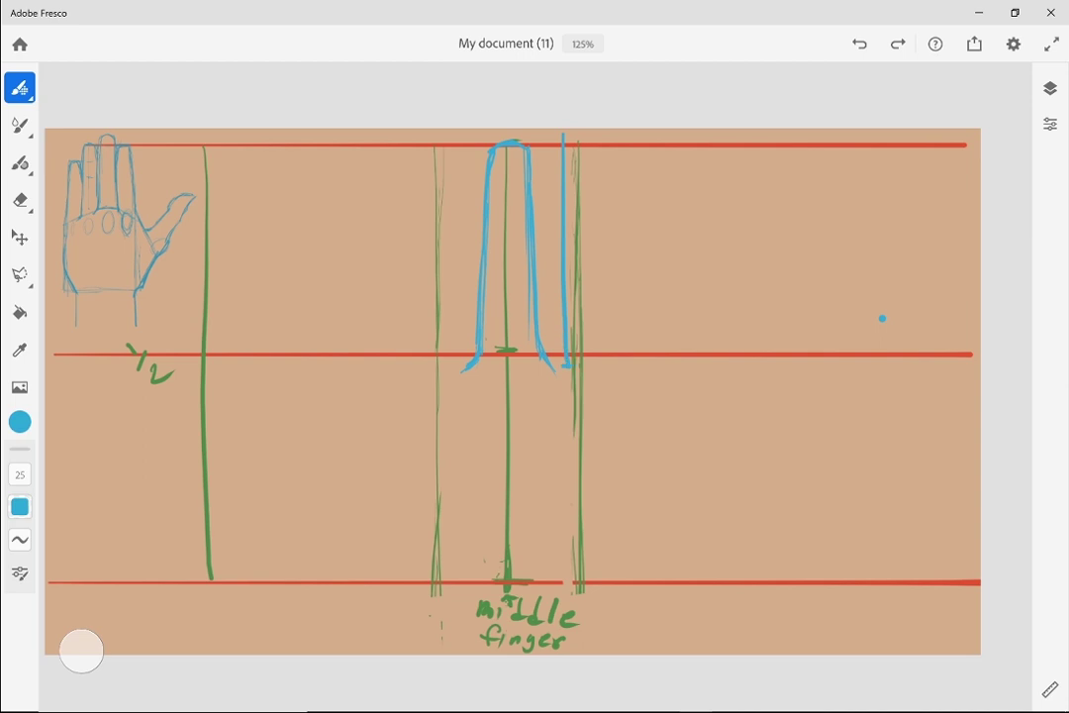
left_click_drag(555, 146, 563, 145)
left_click_drag(518, 252, 522, 346)
key("ctrl+z")
key("ctrl+z")
Tick the middle finger's upper quarter on the centre line and draw thin blue horizontal guides on both sides near the fingertip
left_click_drag(506, 196, 515, 196)
left_click(81, 650)
left_click(881, 318)
left_click_drag(448, 170, 486, 171)
left_click_drag(530, 170, 581, 170)
Erase the blue measuring line and its ticks beside the middle finger with the brush in erase mode
left_click(81, 651)
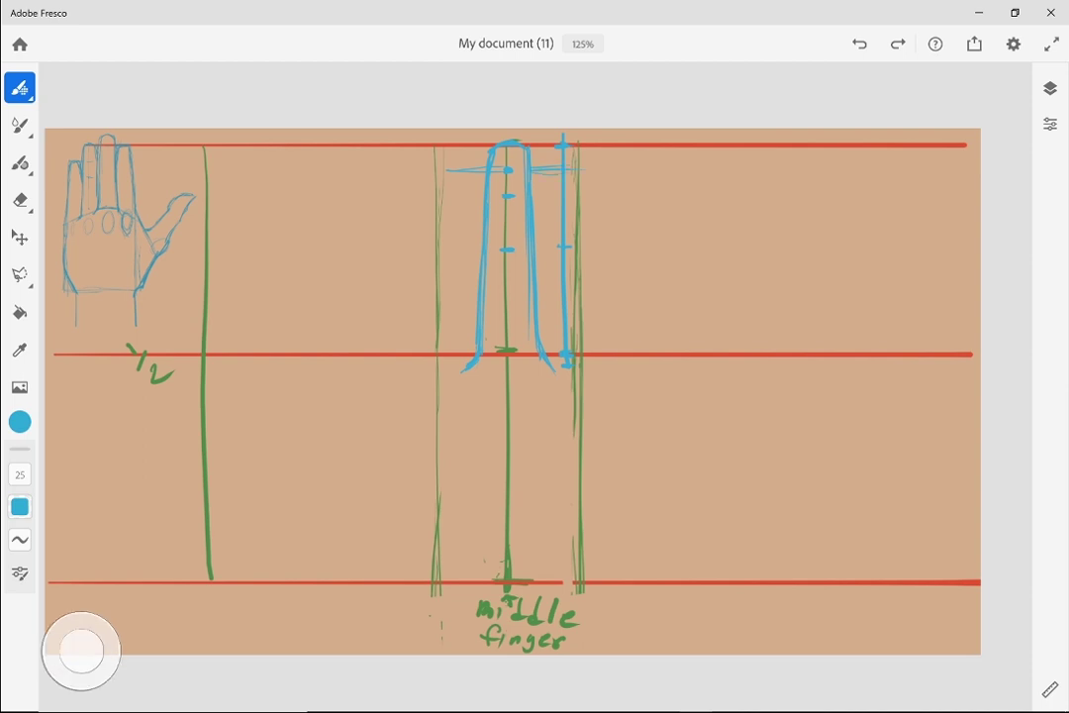
mouse_move(564, 333)
left_mouse_down()
mouse_move(565, 367)
mouse_move(567, 352)
left_mouse_up()
left_click_drag(563, 295, 565, 328)
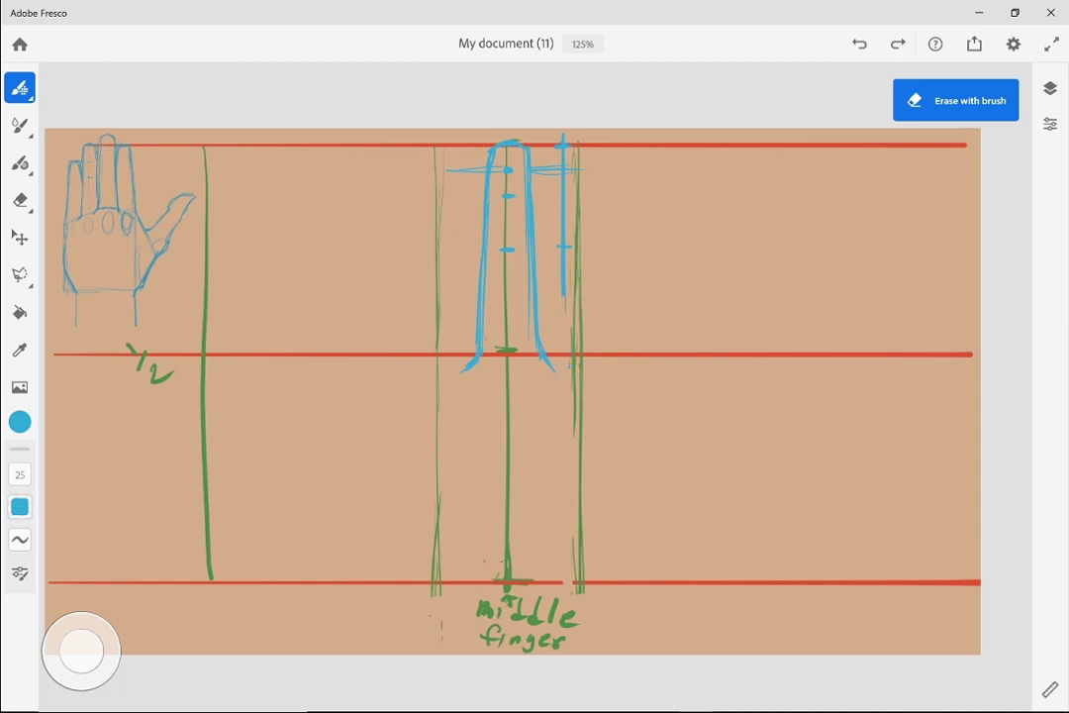
left_click_drag(562, 225, 564, 296)
left_click_drag(563, 185, 565, 207)
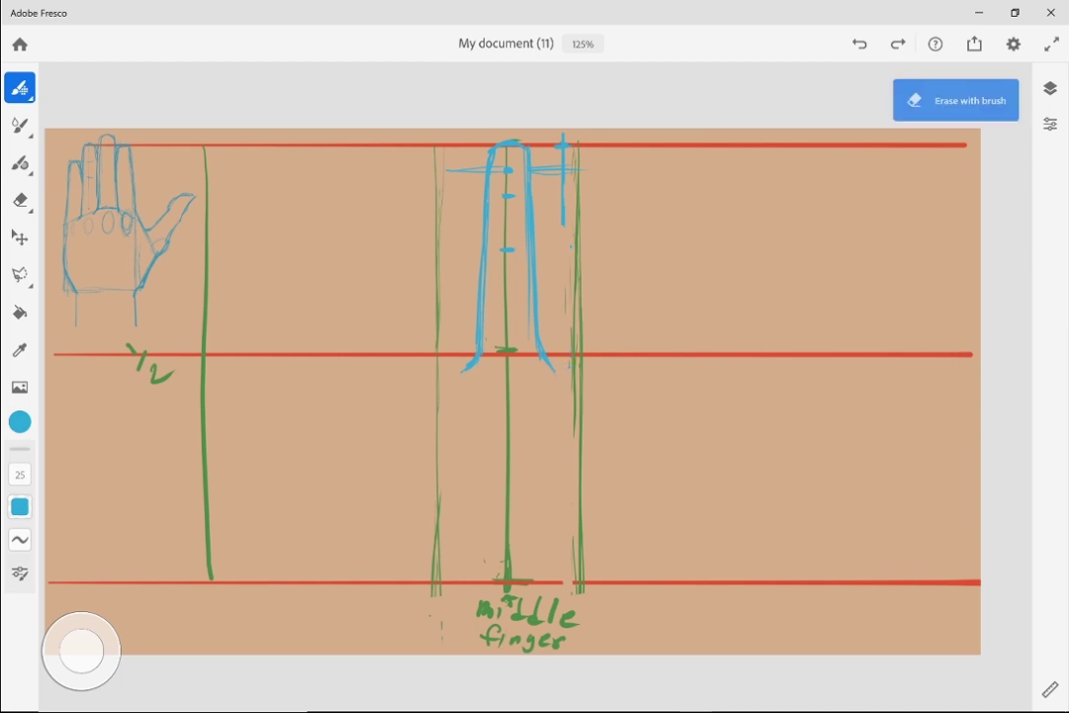
left_click_drag(563, 163, 564, 226)
left_click_drag(563, 136, 563, 163)
left_click_drag(81, 650, 81, 650)
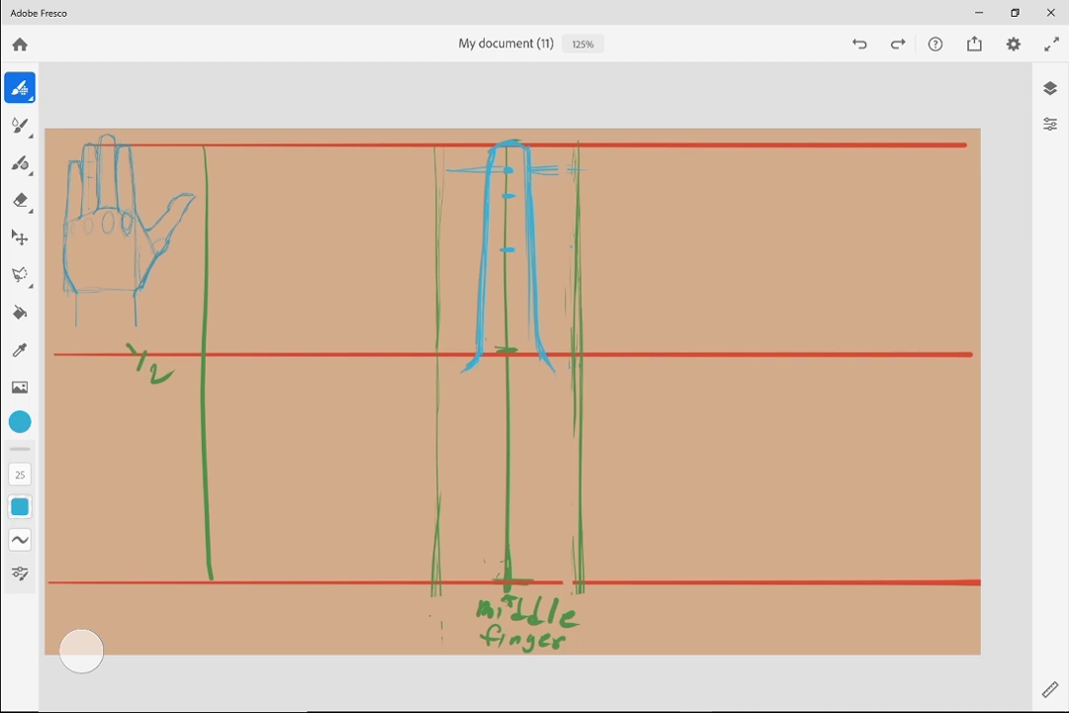
Draw the ring and index fingers' outlines in blue on either side of the middle finger, with their tips at the thin horizontal guides
left_click_drag(534, 178, 591, 176)
left_click(81, 649)
mouse_move(478, 173)
left_mouse_down()
mouse_move(482, 219)
mouse_move(482, 203)
mouse_move(439, 233)
mouse_move(442, 289)
left_mouse_up()
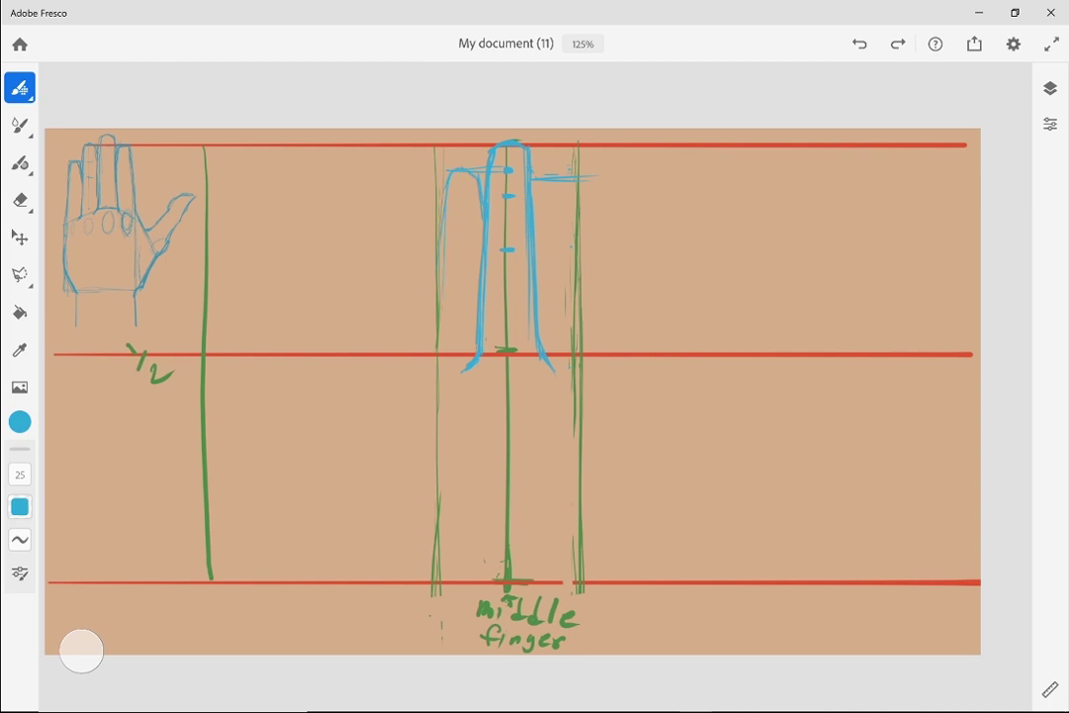
left_click_drag(443, 235, 437, 334)
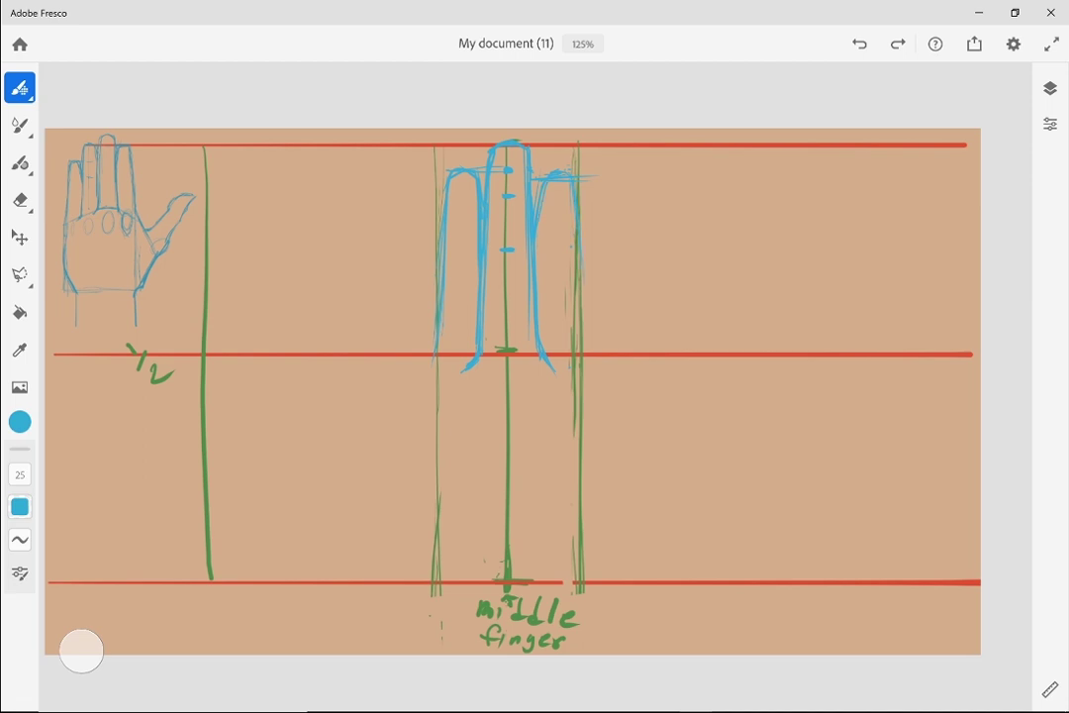
left_click_drag(580, 275, 584, 329)
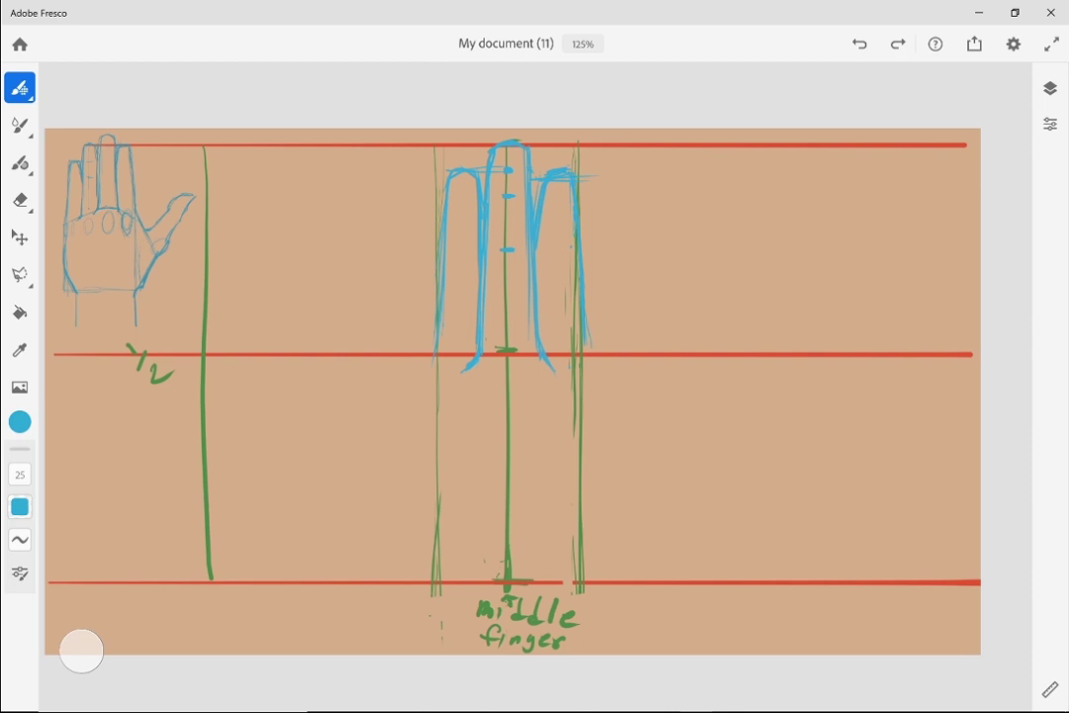
left_click_drag(630, 246, 615, 309)
mouse_move(613, 296)
left_mouse_down()
mouse_move(620, 311)
mouse_move(633, 303)
left_mouse_up()
key("ctrl+z")
Draw a thin centre line through the ring finger, tick its halfway point, and draw a horizontal guide for the little fingertip above it
left_click_drag(462, 173, 461, 341)
left_click_drag(458, 255, 466, 256)
key("ctrl+z")
left_click_drag(457, 262, 467, 263)
left_click_drag(407, 220, 469, 219)
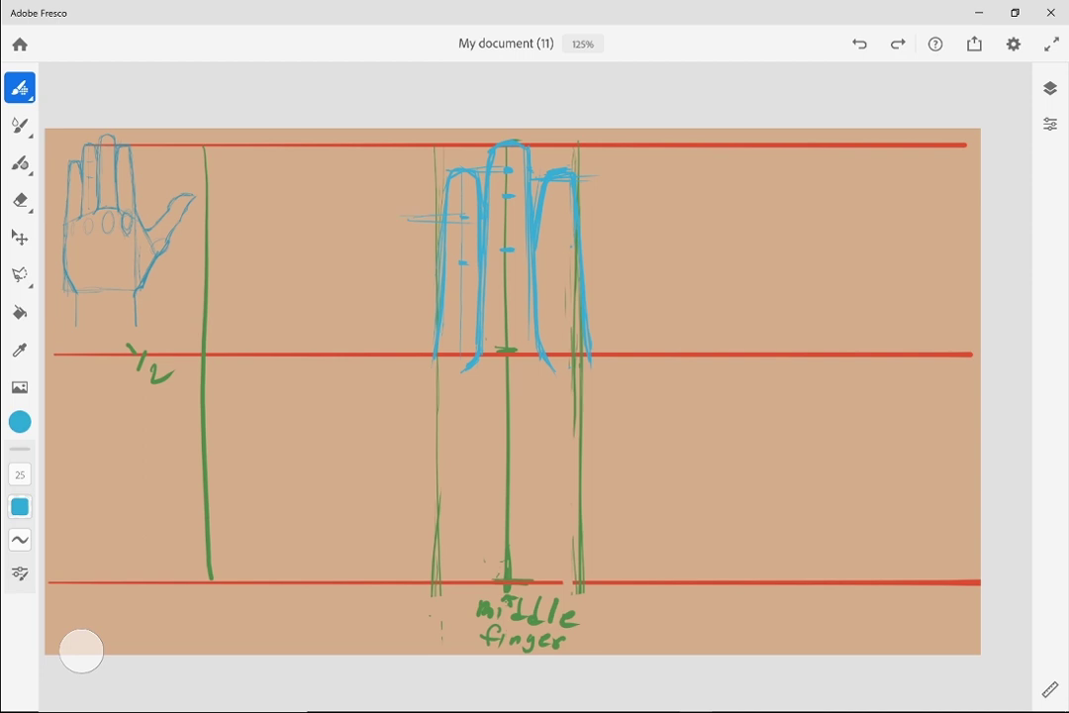
Draw the little finger's outline in blue beside the ring finger, from its guide to a slanted base just below the middle red line
mouse_move(420, 217)
left_mouse_down()
mouse_move(417, 259)
mouse_move(400, 297)
mouse_move(404, 337)
left_mouse_up()
left_click_drag(397, 390, 406, 285)
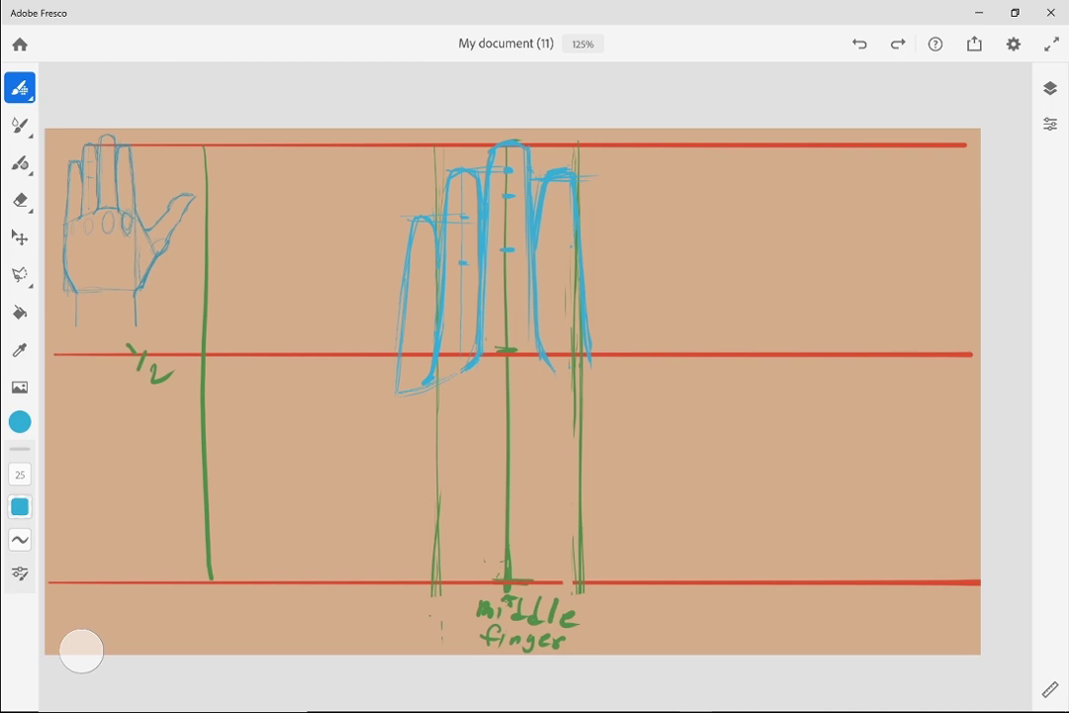
left_click_drag(397, 366, 392, 399)
Draw the palm as a straight-sided blue box from the finger bases down to the lowest red line, and thicken its base
mouse_move(394, 396)
left_mouse_down()
mouse_move(392, 578)
mouse_move(584, 580)
left_mouse_up()
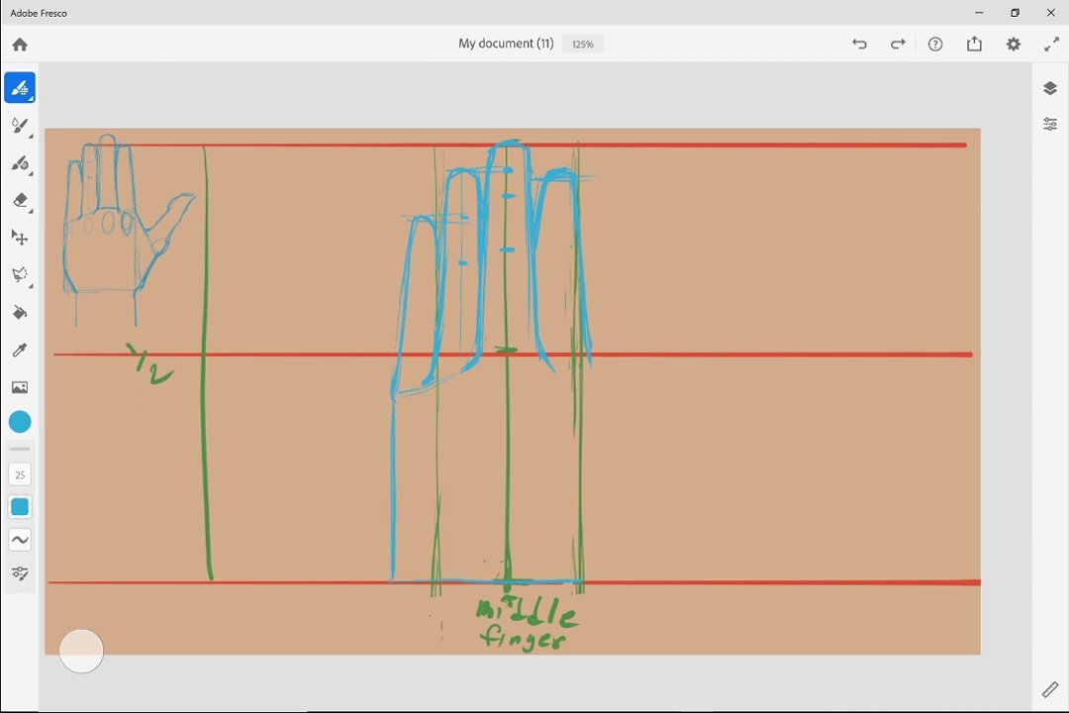
left_click_drag(591, 366, 591, 581)
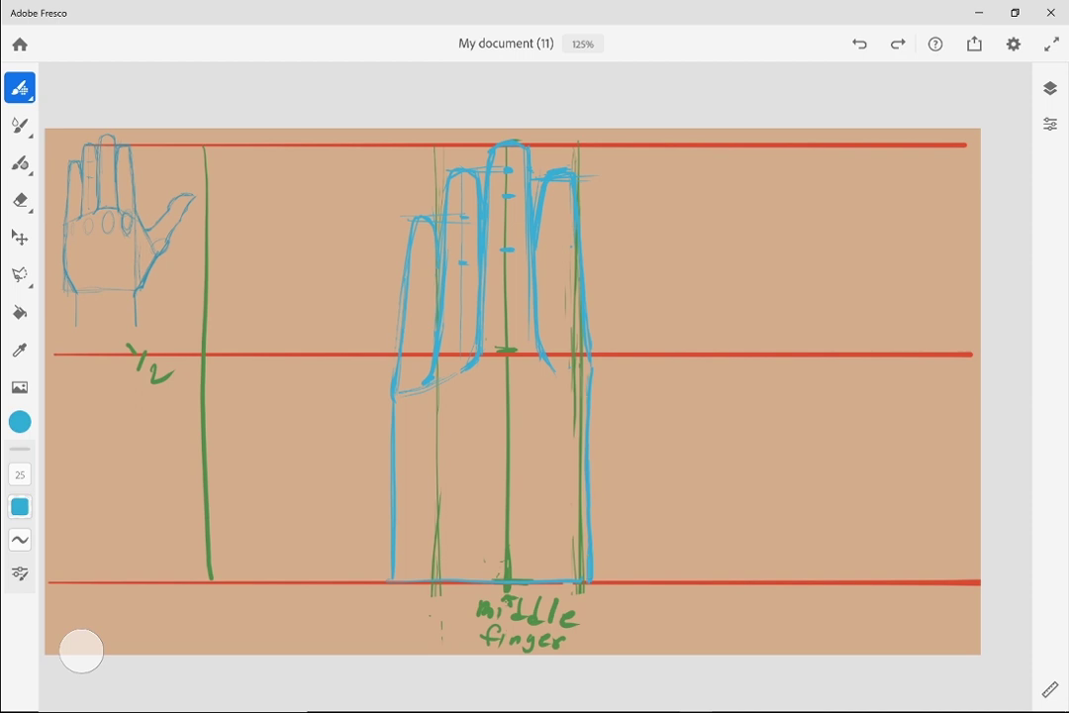
left_click_drag(388, 580, 598, 579)
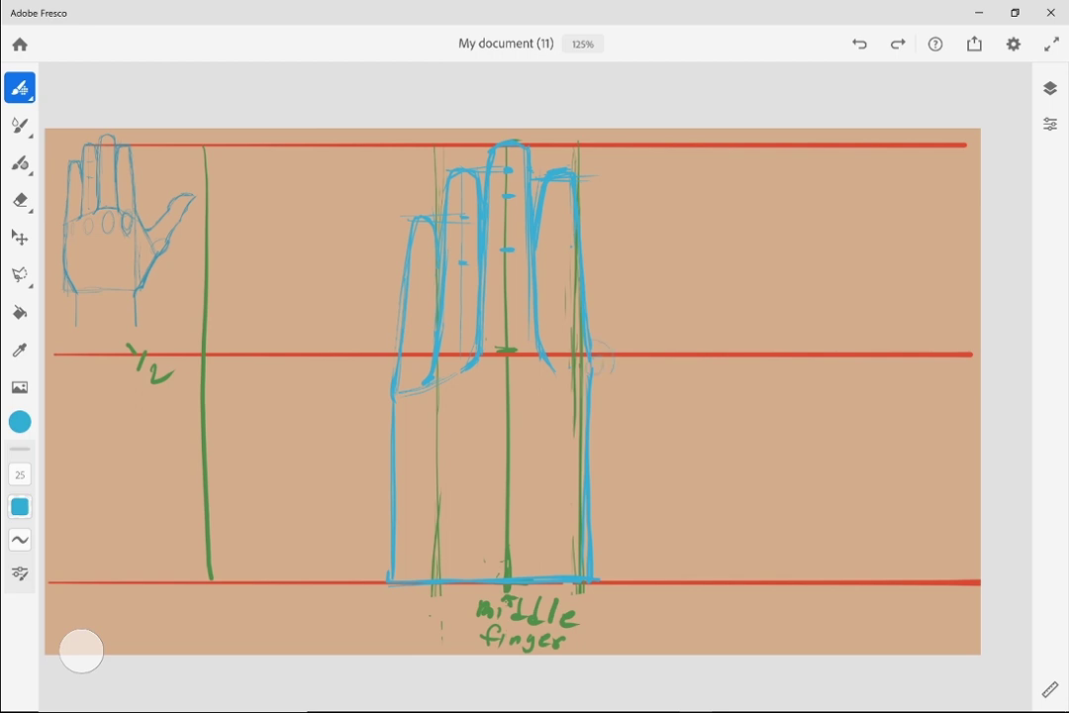
Draw a triangular thumb base beside the palm, from the index finger's base outward and back to the palm's lower corner
mouse_move(612, 347)
left_mouse_down()
mouse_move(598, 384)
mouse_move(614, 440)
left_mouse_up()
key("ctrl+z")
mouse_move(594, 364)
left_mouse_down()
mouse_move(629, 459)
mouse_move(643, 459)
left_mouse_up()
left_click_drag(648, 509, 661, 490)
left_click_drag(594, 364, 653, 475)
left_click_drag(604, 562, 663, 487)
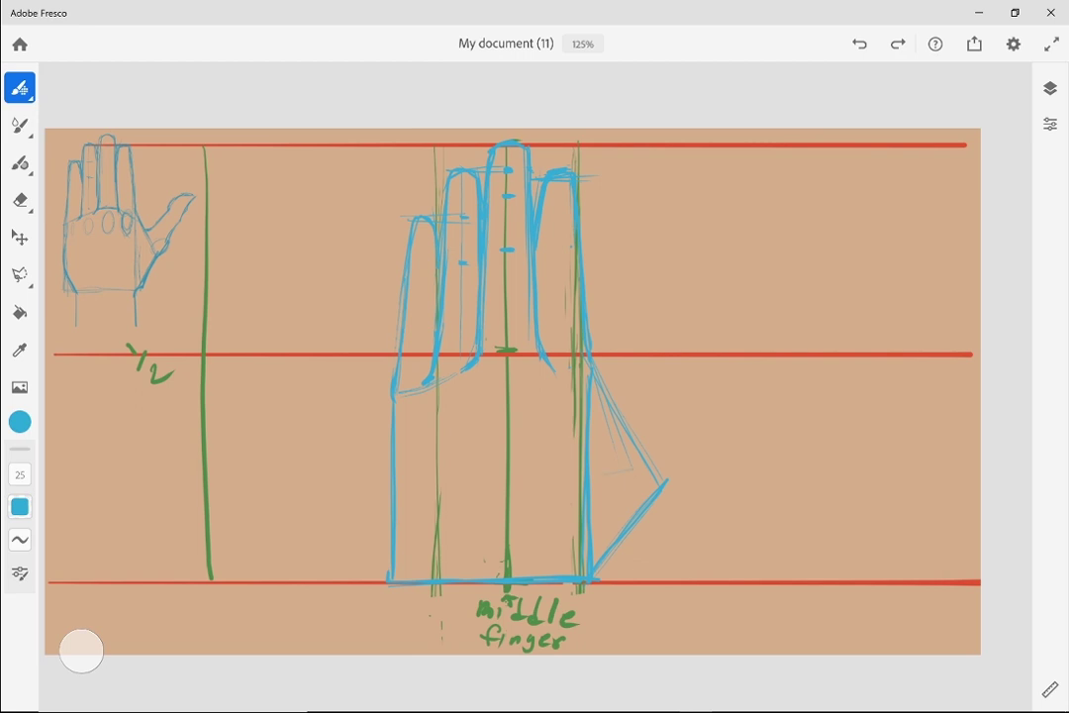
Draw a thin guide across the palm, extend the thumb triangle's lower edge diagonally outward, and retrace its upper edge
left_click_drag(523, 479, 604, 489)
left_click_drag(661, 488, 721, 435)
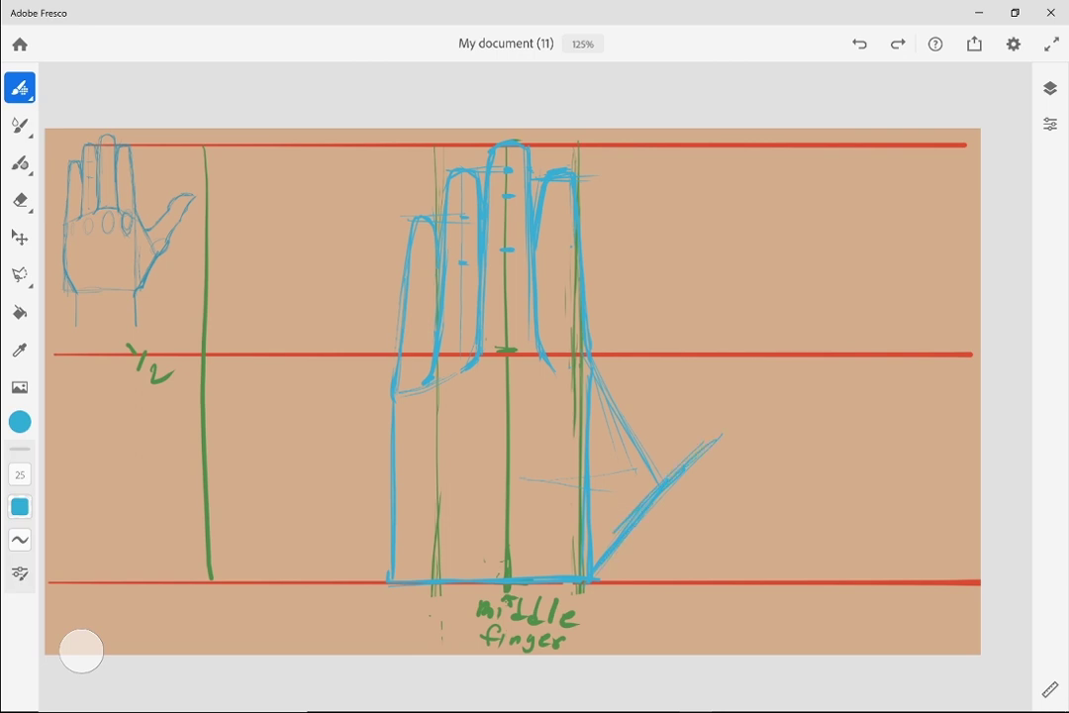
left_click_drag(605, 396, 645, 487)
left_click_drag(601, 404, 595, 544)
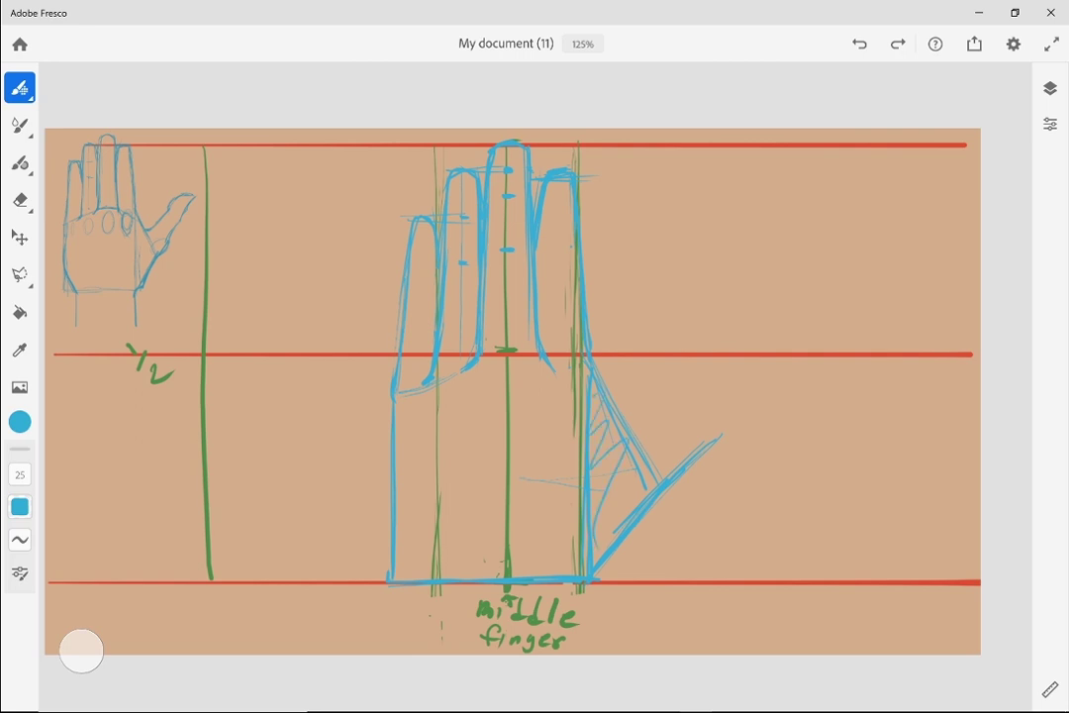
key("ctrl+z")
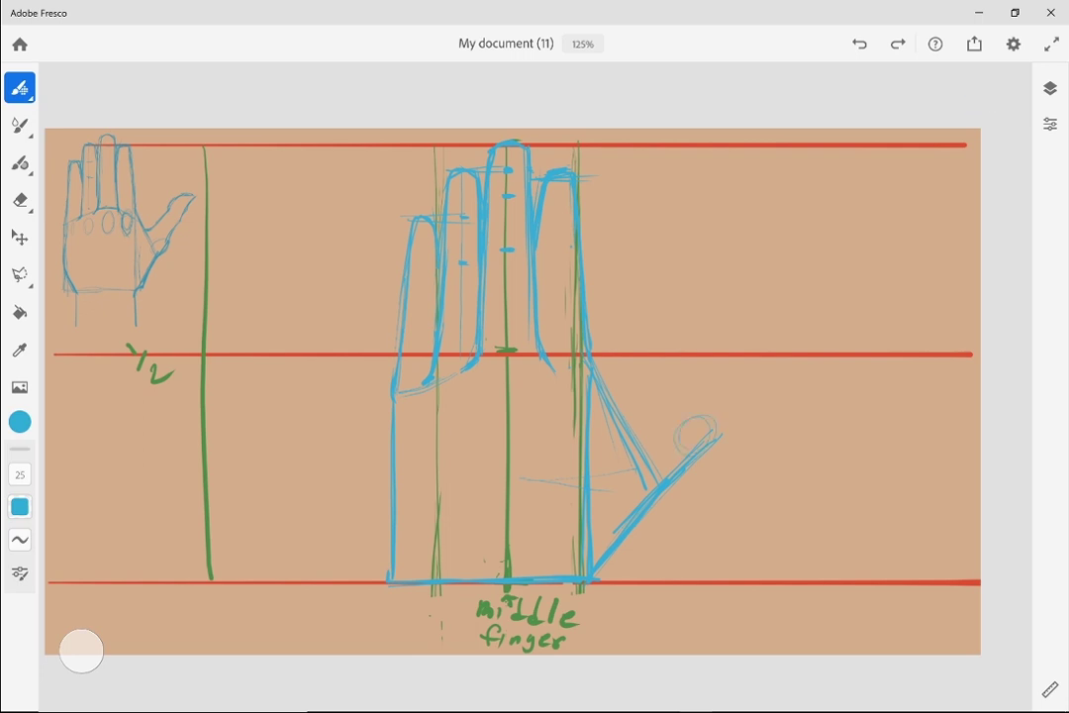
Erase the outer end of the thumb's diagonal and draw a small oval for the thumb joint above the triangle's outer corner
left_click_drag(693, 455, 721, 410)
key("ctrl+z")
left_click(82, 650)
left_click_drag(705, 435, 681, 467)
mouse_move(693, 421)
left_mouse_down()
mouse_move(719, 440)
mouse_move(697, 434)
mouse_move(693, 454)
left_mouse_up()
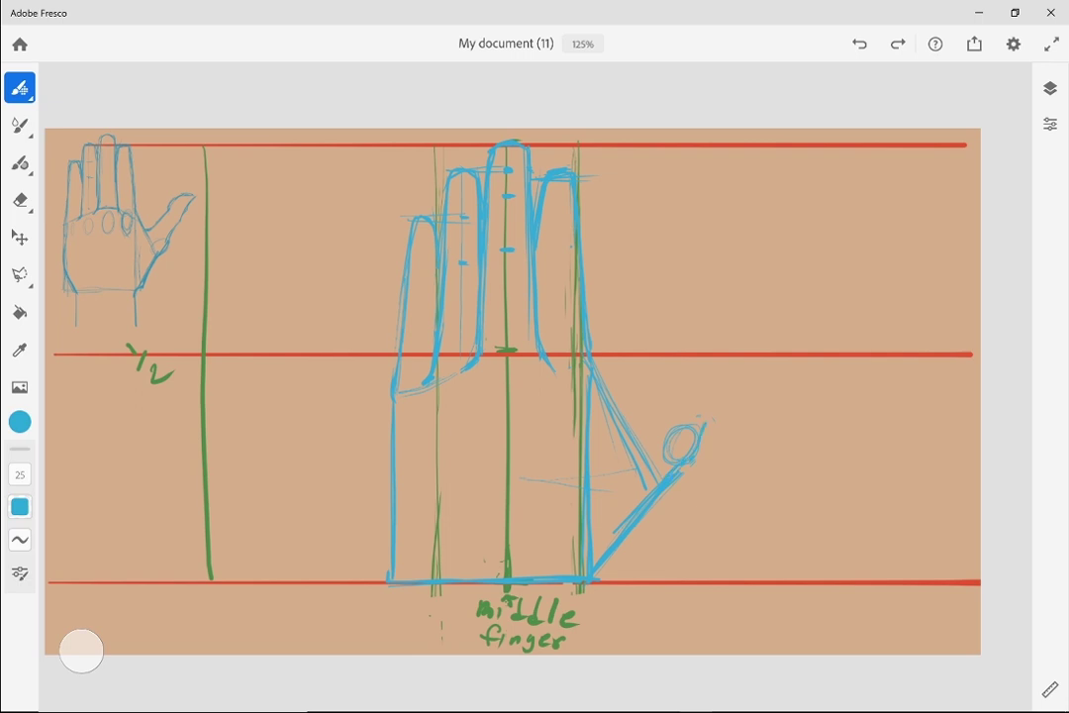
Draw the thumb's outer edge upward from the joint oval and add its curved tip above the middle red line
left_click_drag(700, 416, 732, 370)
left_click_drag(725, 376, 742, 326)
left_click_drag(724, 307, 754, 308)
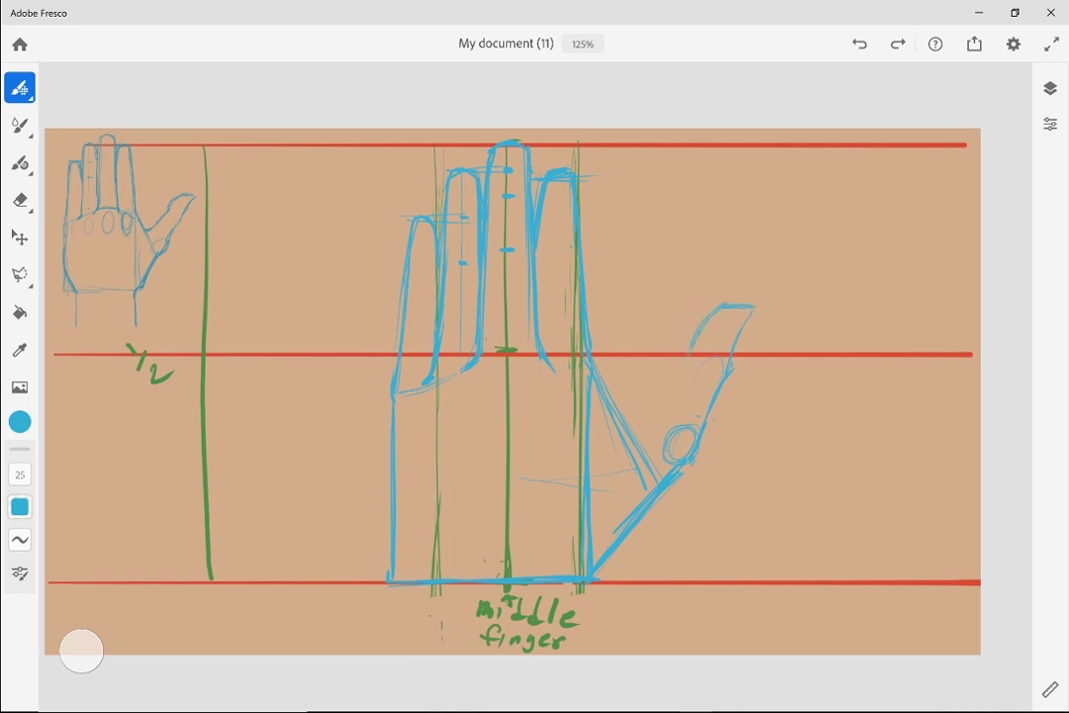
mouse_move(732, 304)
left_mouse_down()
mouse_move(756, 305)
mouse_move(740, 334)
left_mouse_up()
left_click_drag(693, 327, 682, 368)
mouse_move(763, 256)
left_mouse_down()
mouse_move(806, 236)
mouse_move(801, 265)
left_mouse_up()
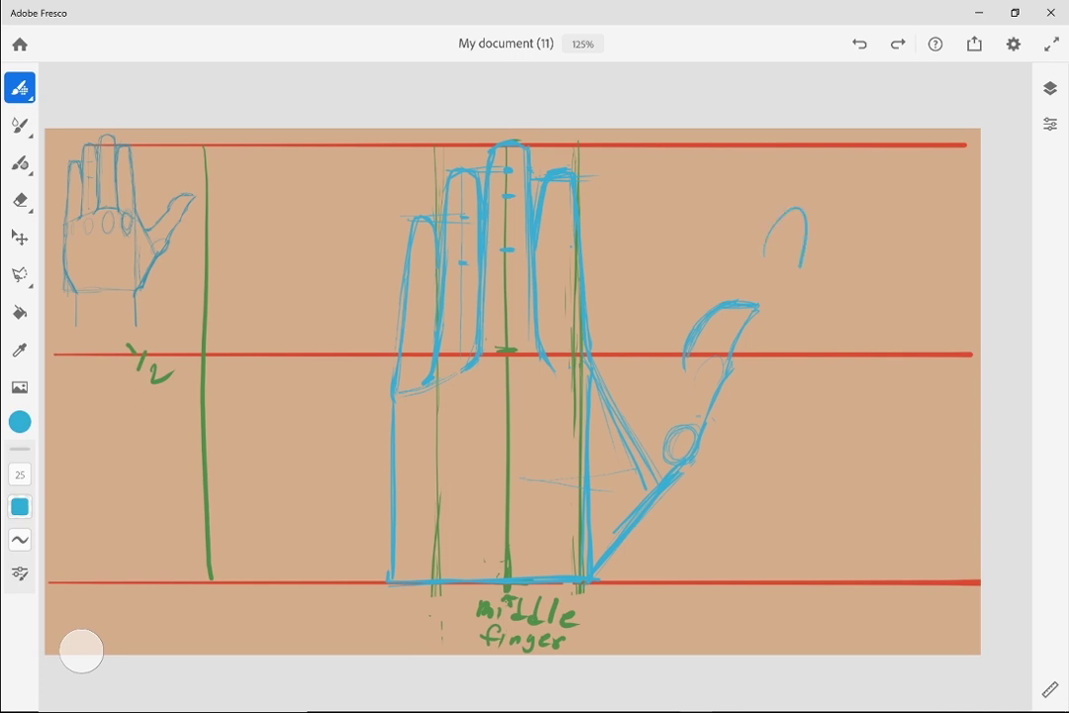
key("ctrl+z")
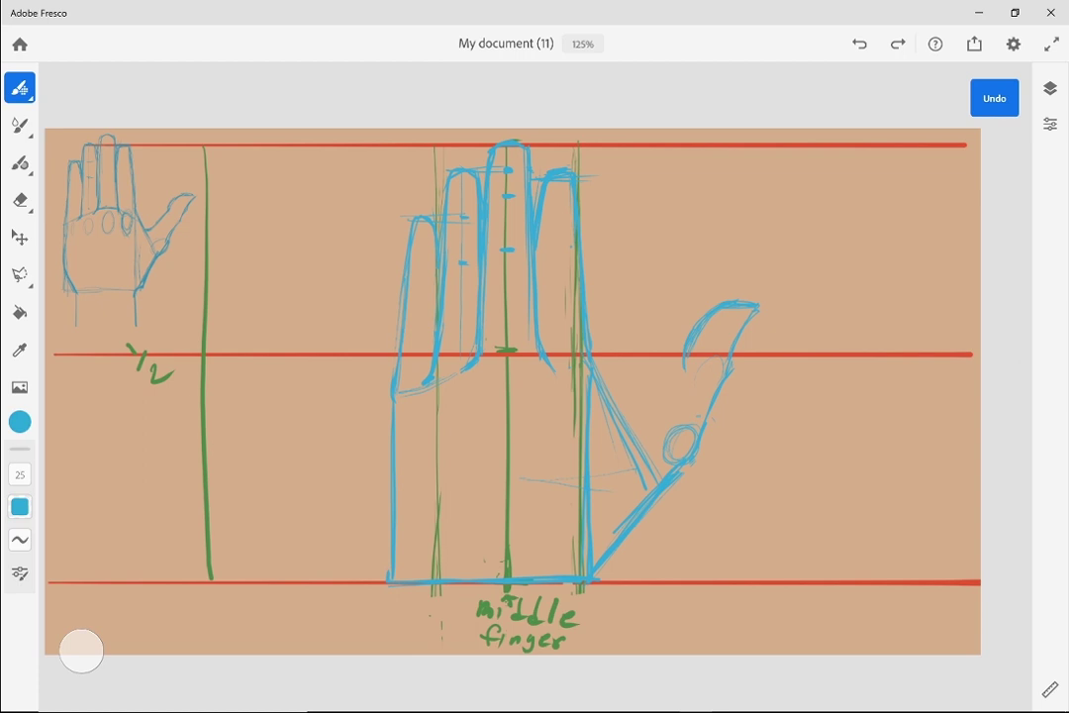
mouse_move(664, 366)
left_mouse_down()
mouse_move(745, 281)
mouse_move(742, 378)
left_mouse_up()
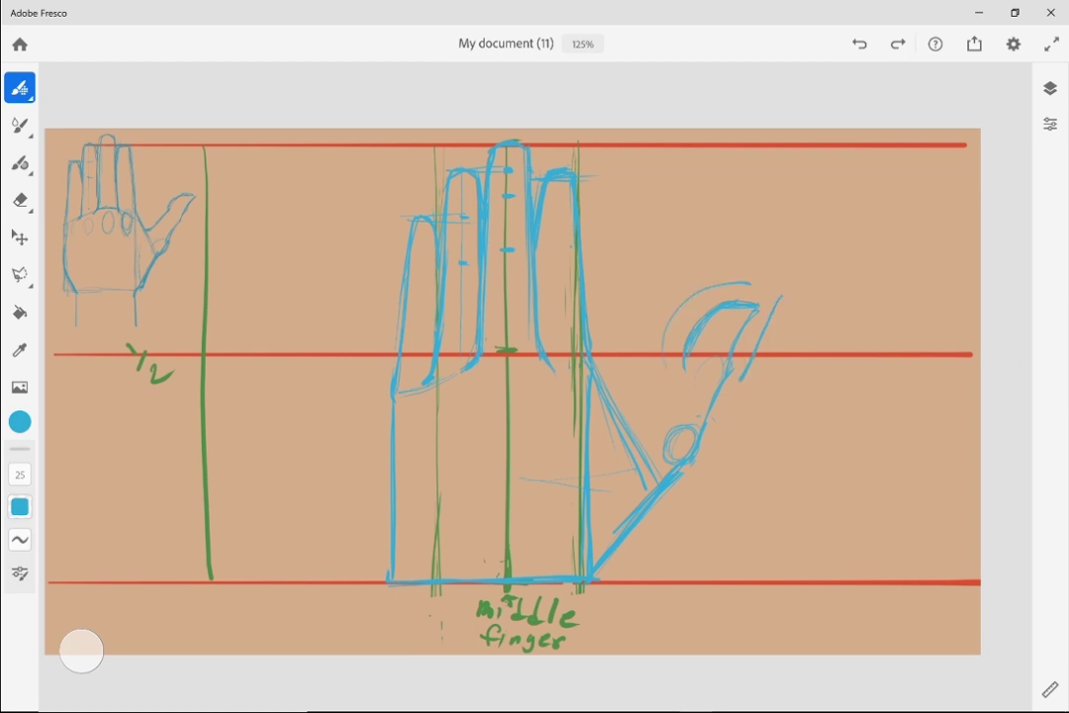
key("ctrl+z")
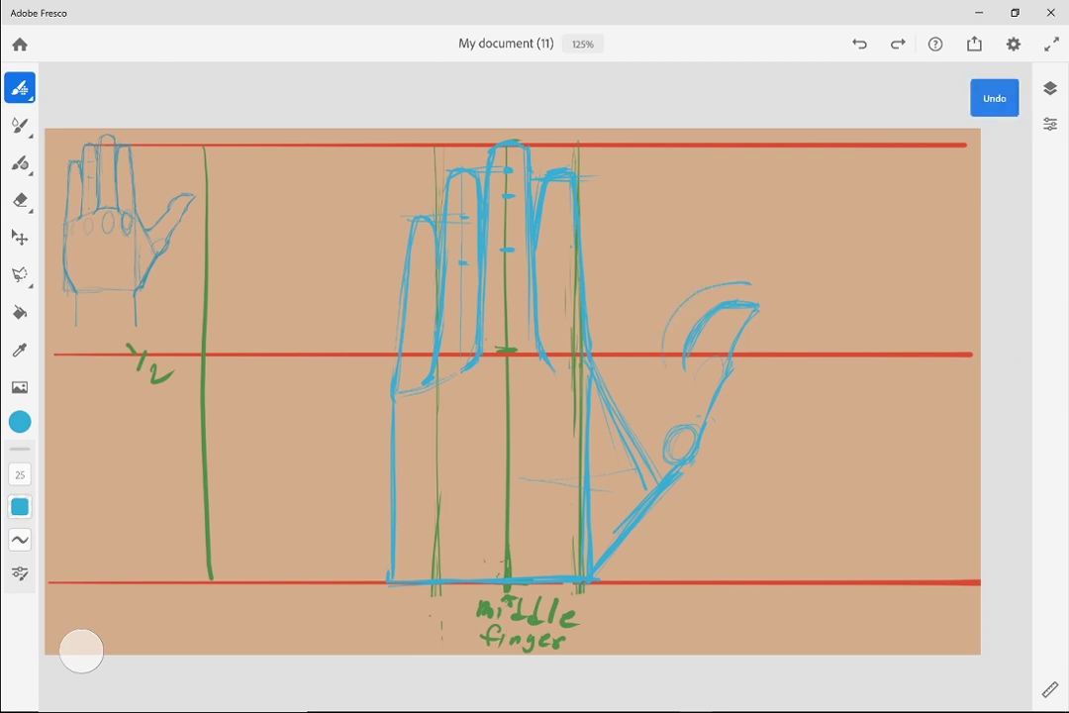
key("ctrl+z")
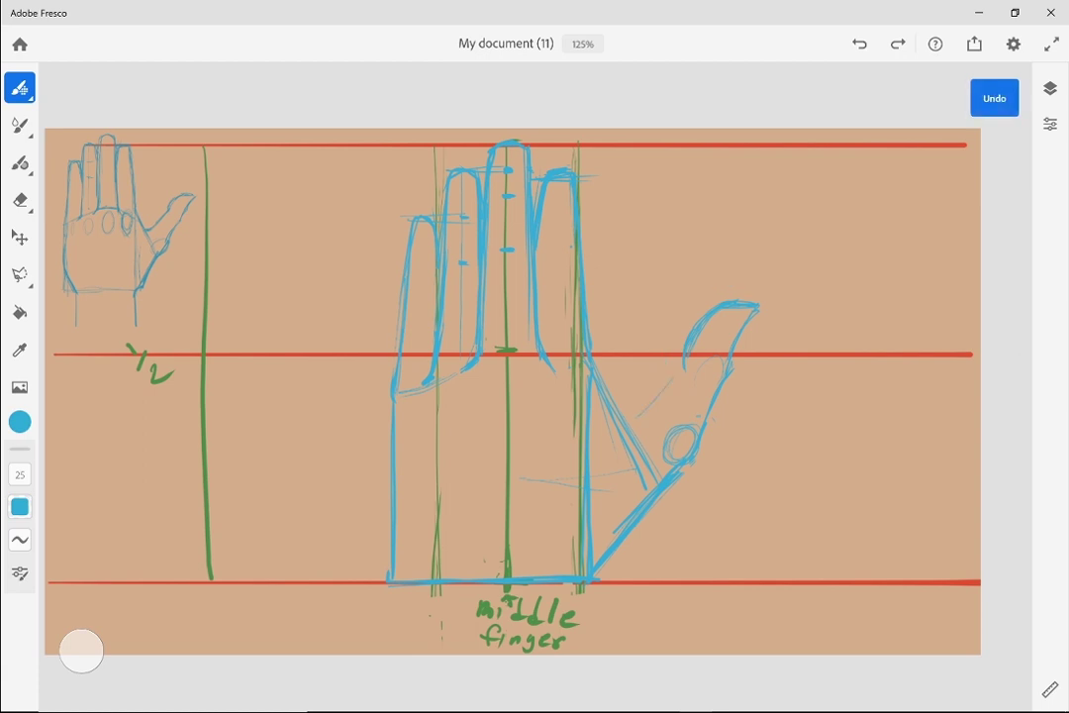
Draw the thumb's inner edge from its tip down to the web, and erase the triangle's upper edge below that junction
left_click_drag(723, 362, 624, 424)
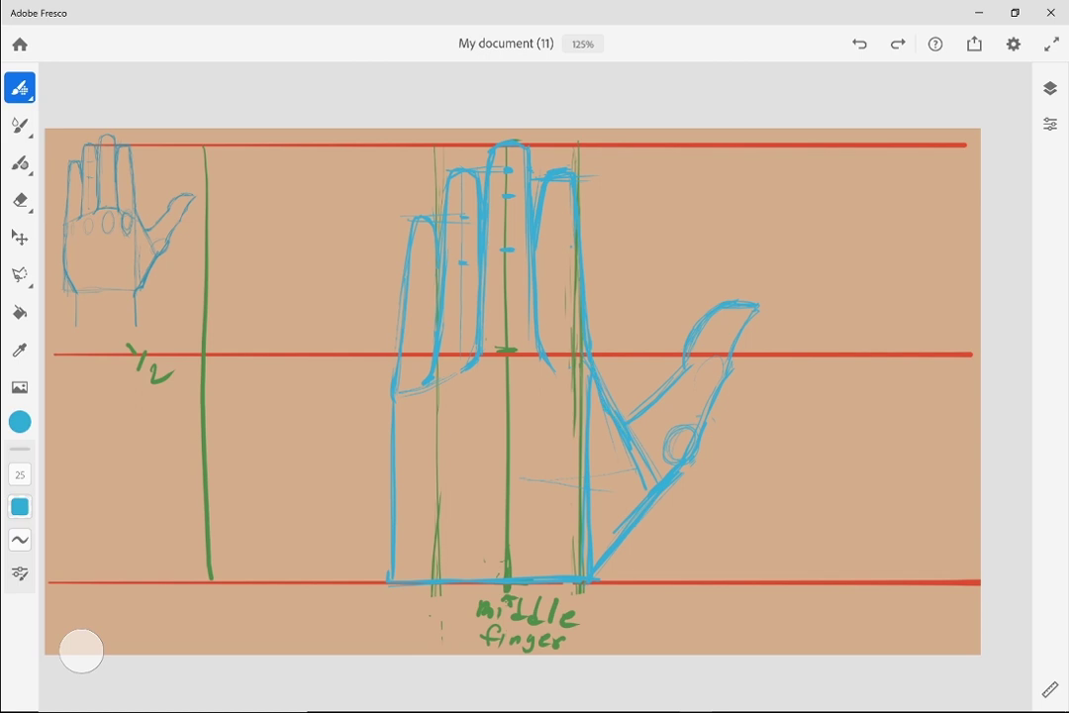
left_click(81, 650)
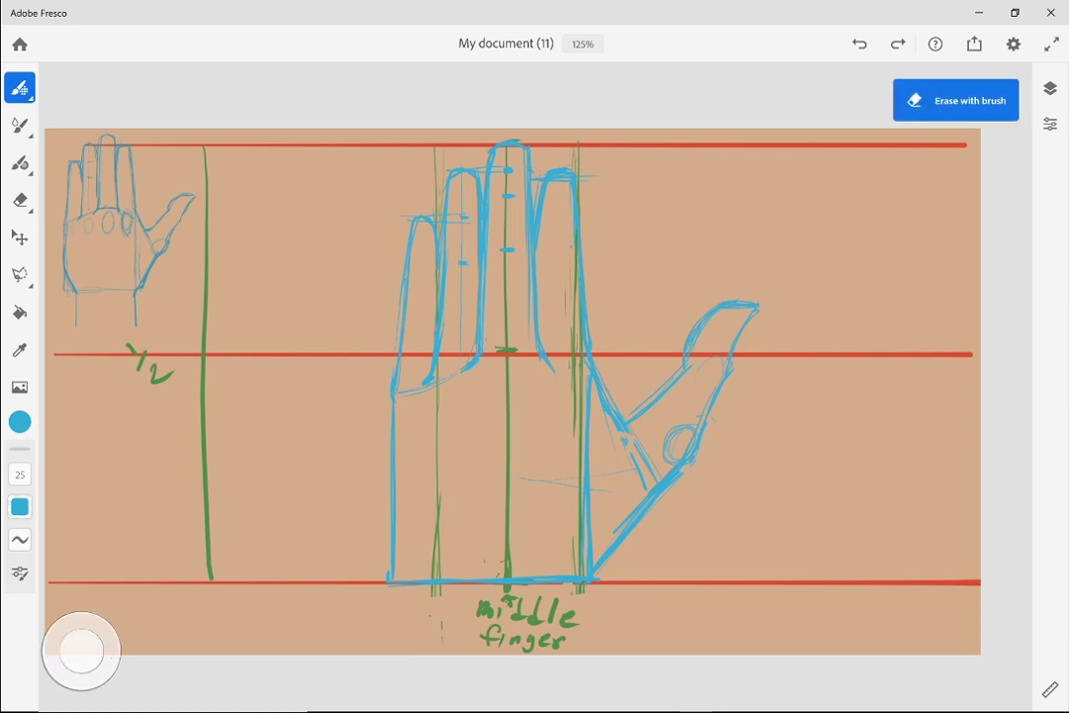
left_click_drag(637, 440, 648, 469)
left_click(81, 650)
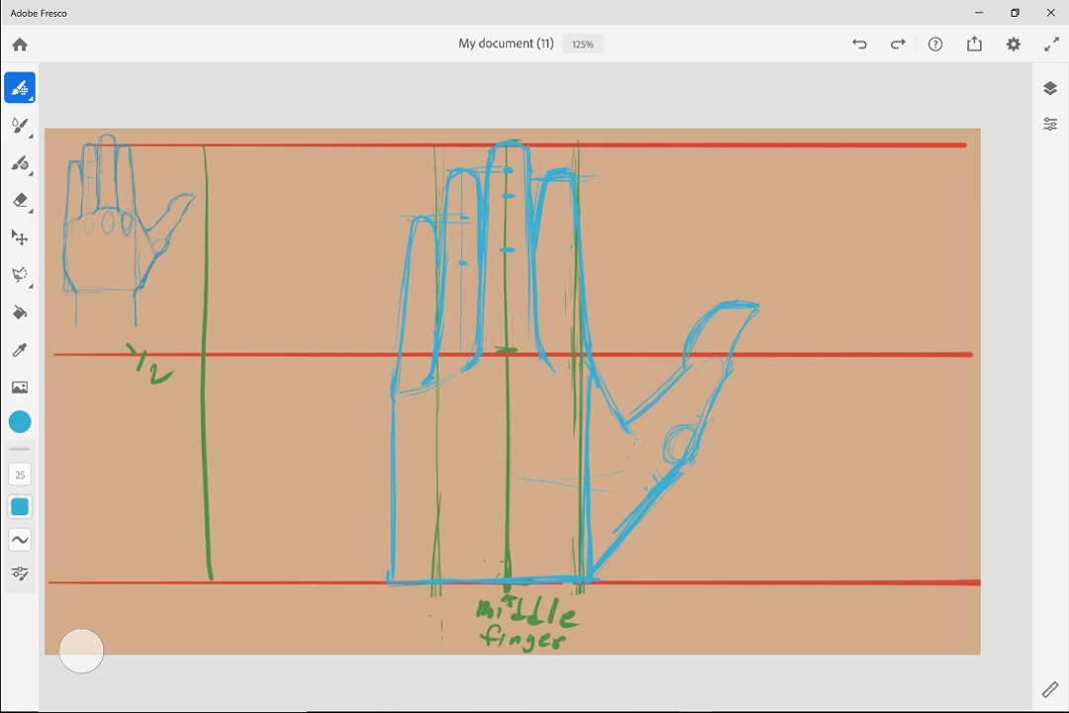
Erase the palm's thumb-side edge and the lower end of the thumb's diagonal, and redraw the thumb base curving into the wrist
left_click(81, 651)
left_click_drag(657, 485, 594, 570)
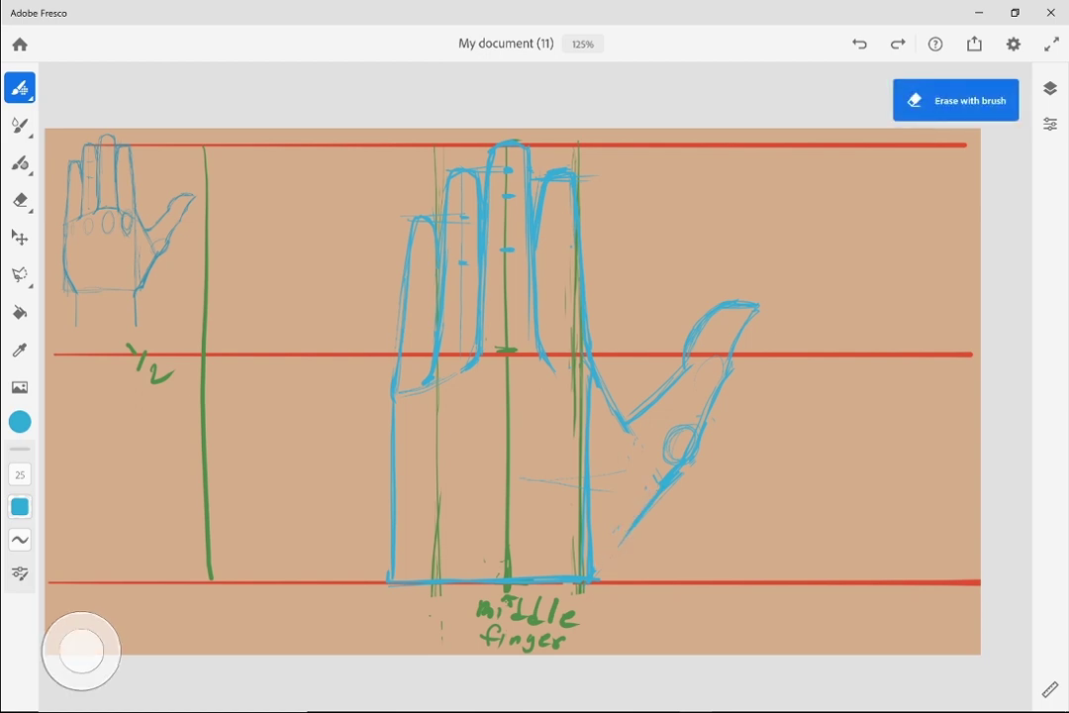
left_click_drag(588, 376, 589, 561)
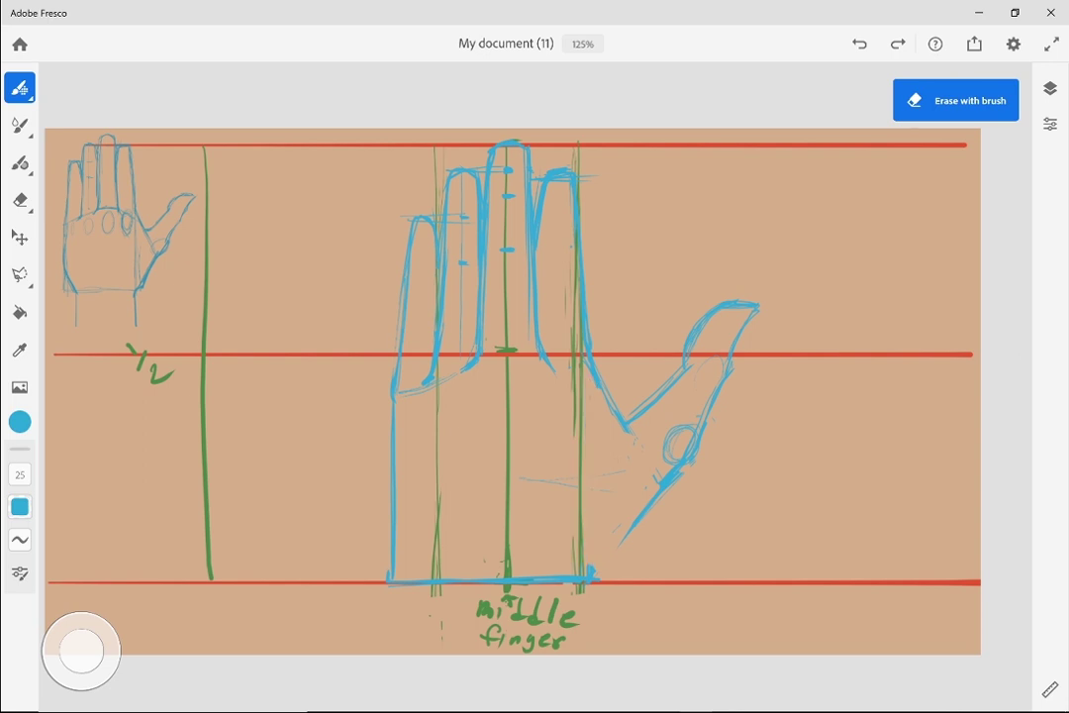
left_click(81, 650)
left_click_drag(649, 499, 595, 572)
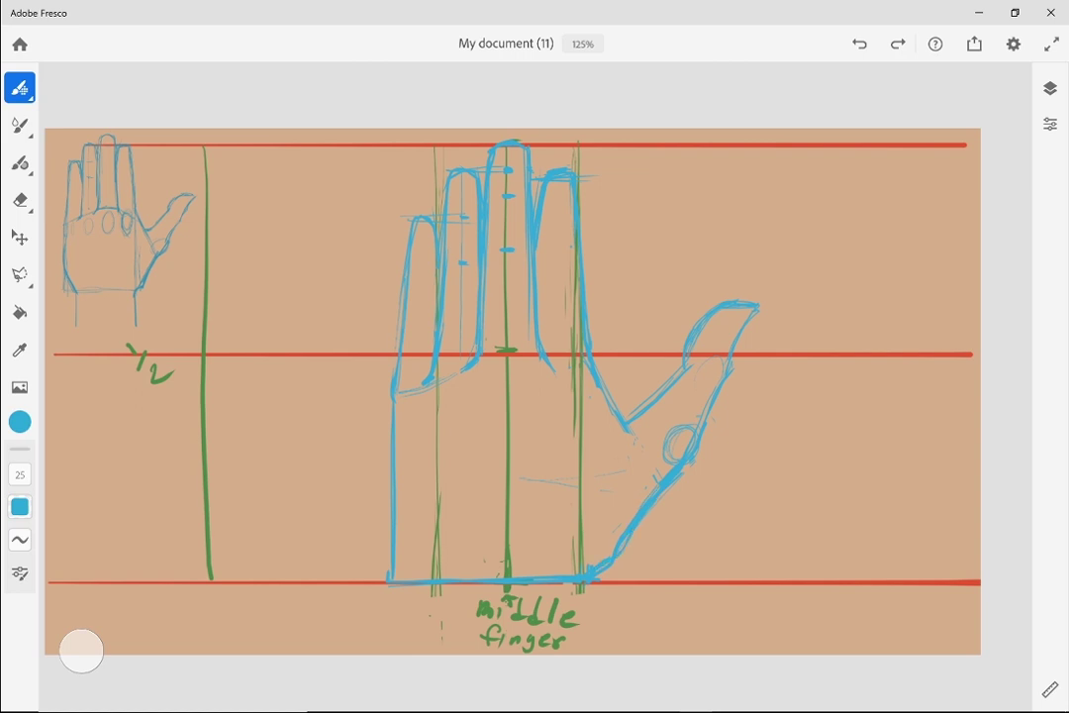
Replace the straight palm edge and corner below the little finger with a curve tapering inward, and draw a wrist line below it
mouse_move(302, 409)
left_mouse_down()
mouse_move(341, 432)
mouse_move(352, 457)
left_mouse_up()
key("ctrl+z")
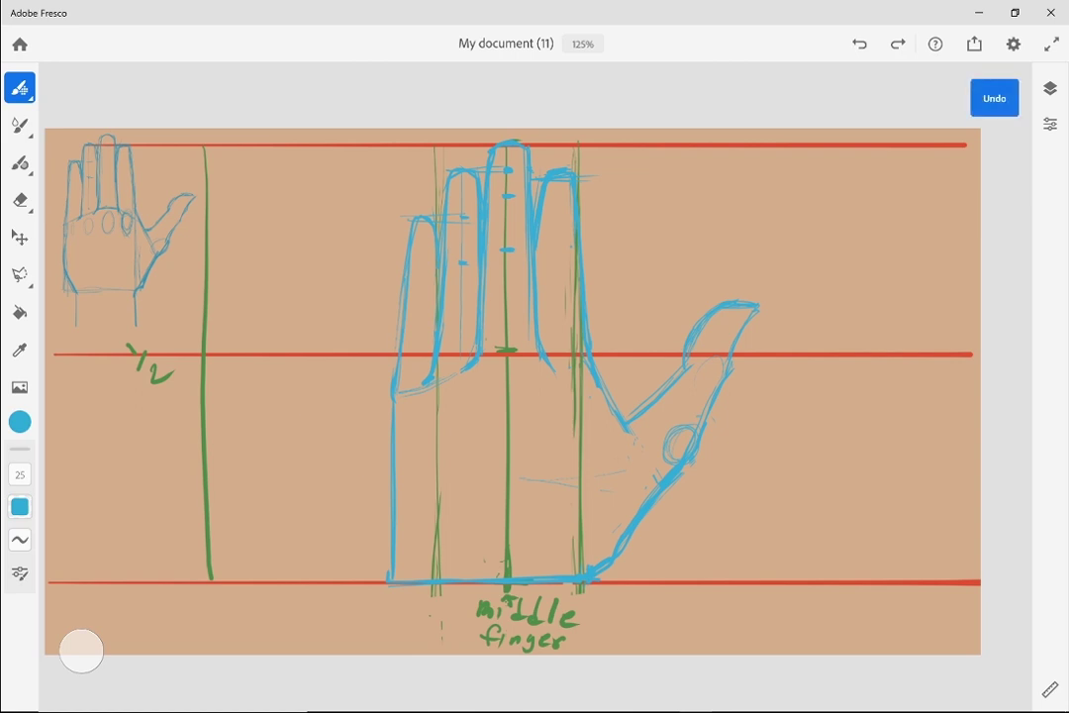
left_click(81, 650)
mouse_move(393, 410)
left_mouse_down()
mouse_move(392, 582)
mouse_move(431, 581)
left_mouse_up()
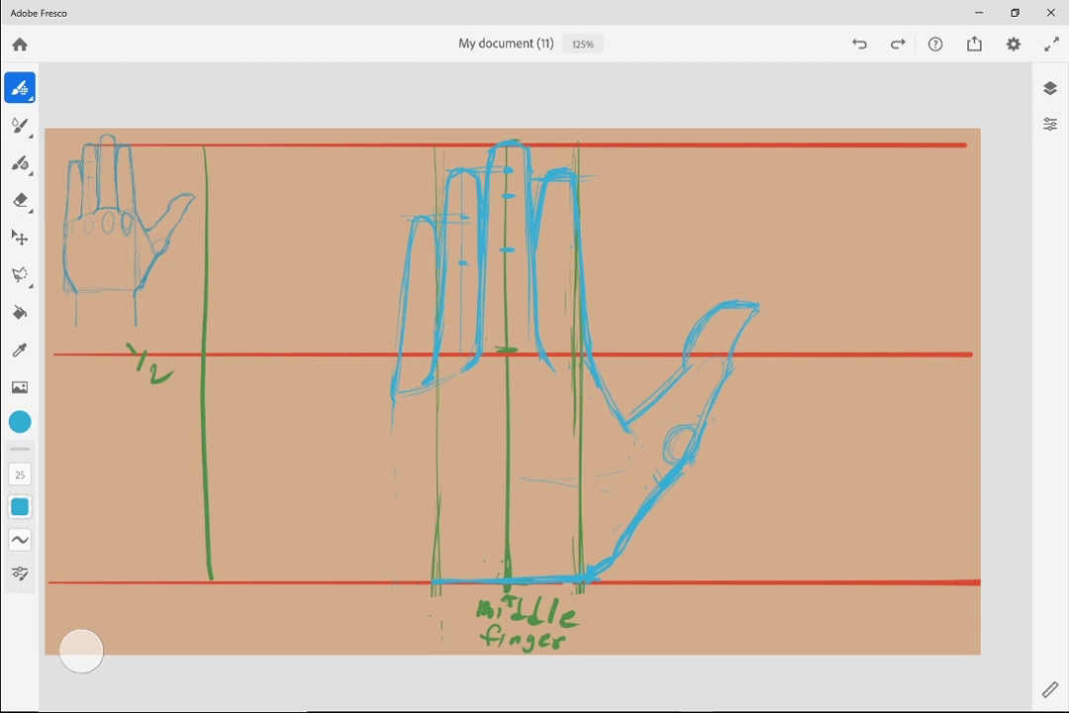
left_click_drag(394, 419, 405, 546)
left_click_drag(394, 447, 404, 546)
left_click_drag(404, 549, 416, 569)
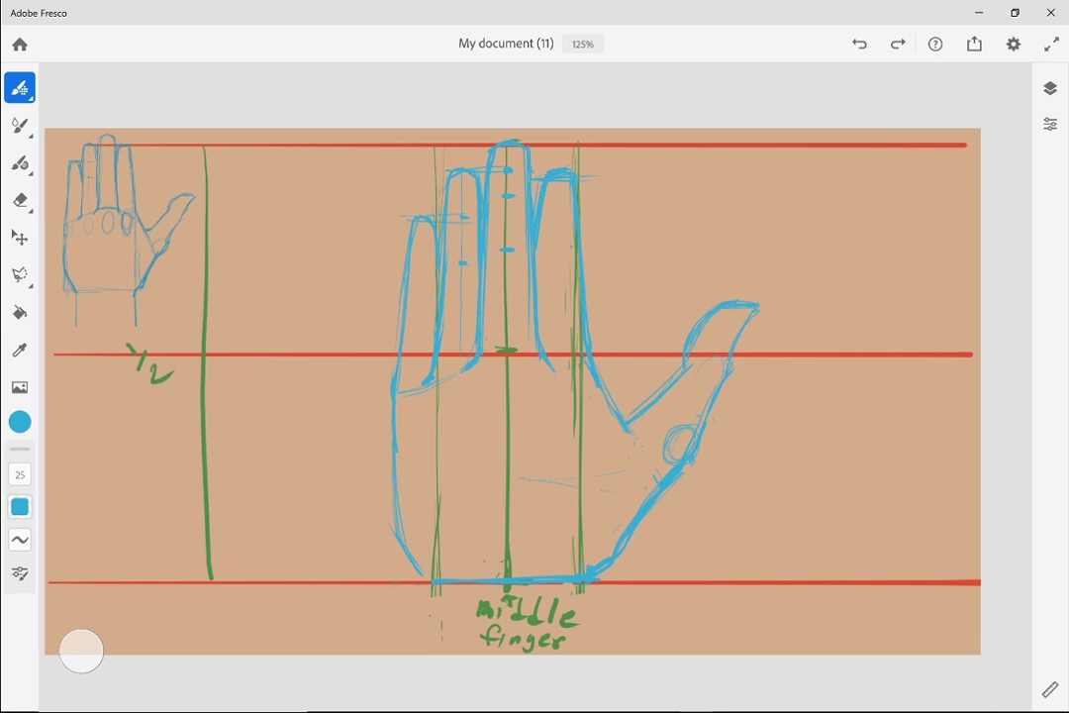
left_click_drag(424, 572, 423, 653)
left_click_drag(429, 559, 452, 559)
mouse_move(442, 582)
left_mouse_down()
mouse_move(442, 653)
mouse_move(429, 636)
left_mouse_up()
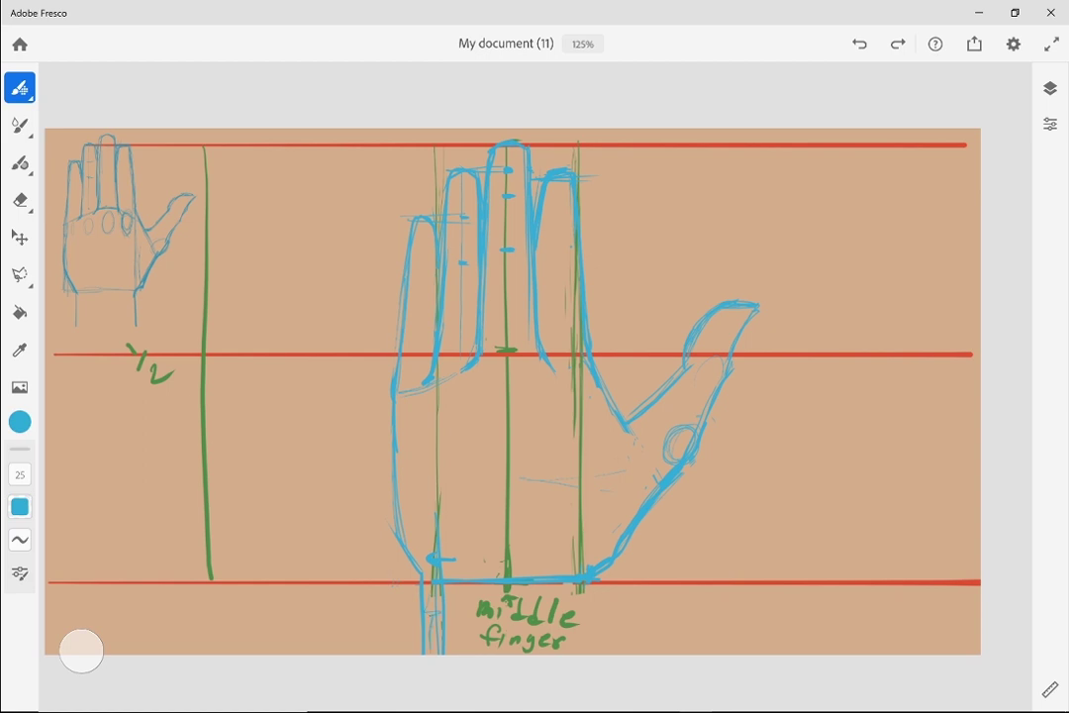
key("ctrl+z")
key("ctrl+z")
key("ctrl+z")
key("ctrl+z")
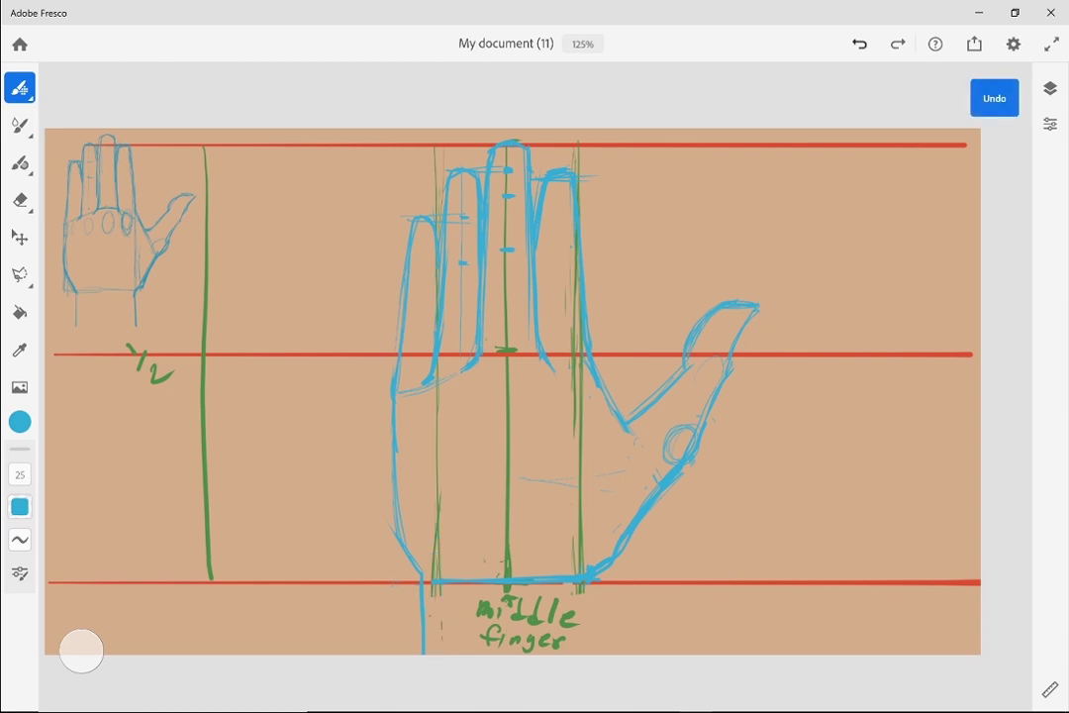
Draw the thumb-side wrist line down to the canvas edge and thicken the wrist line on the little-finger side
left_click_drag(580, 594, 583, 653)
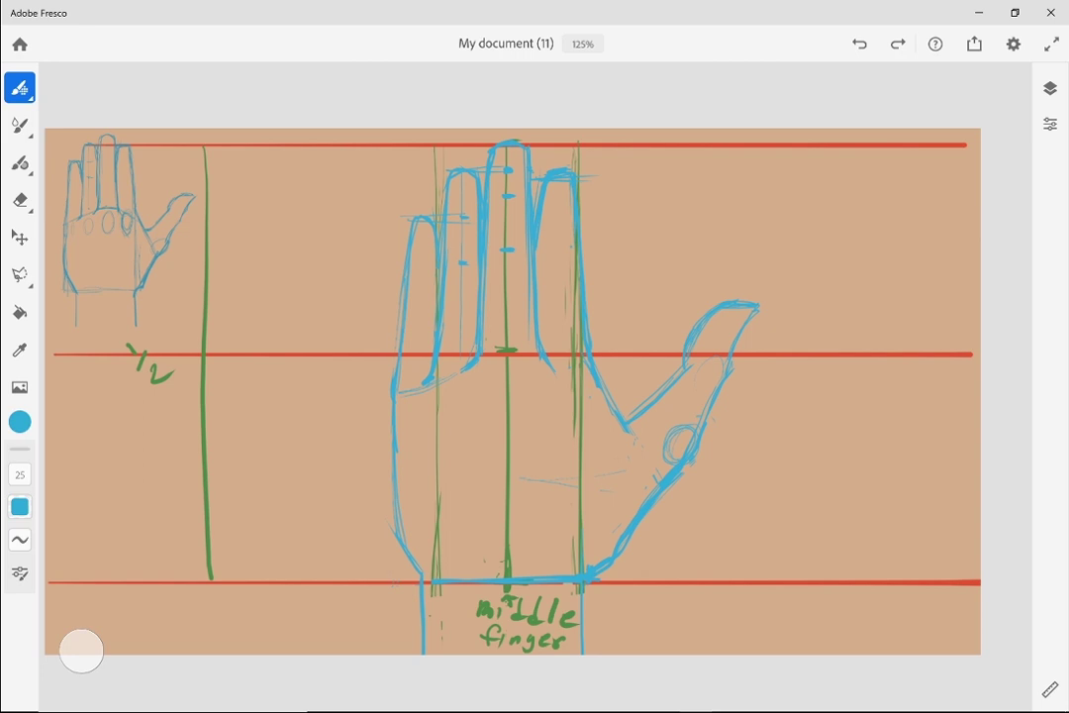
left_click_drag(422, 574, 425, 653)
Lasso the thumb, narrow it horizontally, shift it slightly toward the palm, and deselect it to return to the brush
key("l")
mouse_move(590, 410)
left_mouse_down()
mouse_move(614, 318)
mouse_move(738, 248)
mouse_move(796, 329)
mouse_move(698, 562)
mouse_move(607, 599)
mouse_move(591, 587)
mouse_move(576, 466)
mouse_move(590, 410)
left_mouse_up()
key("v")
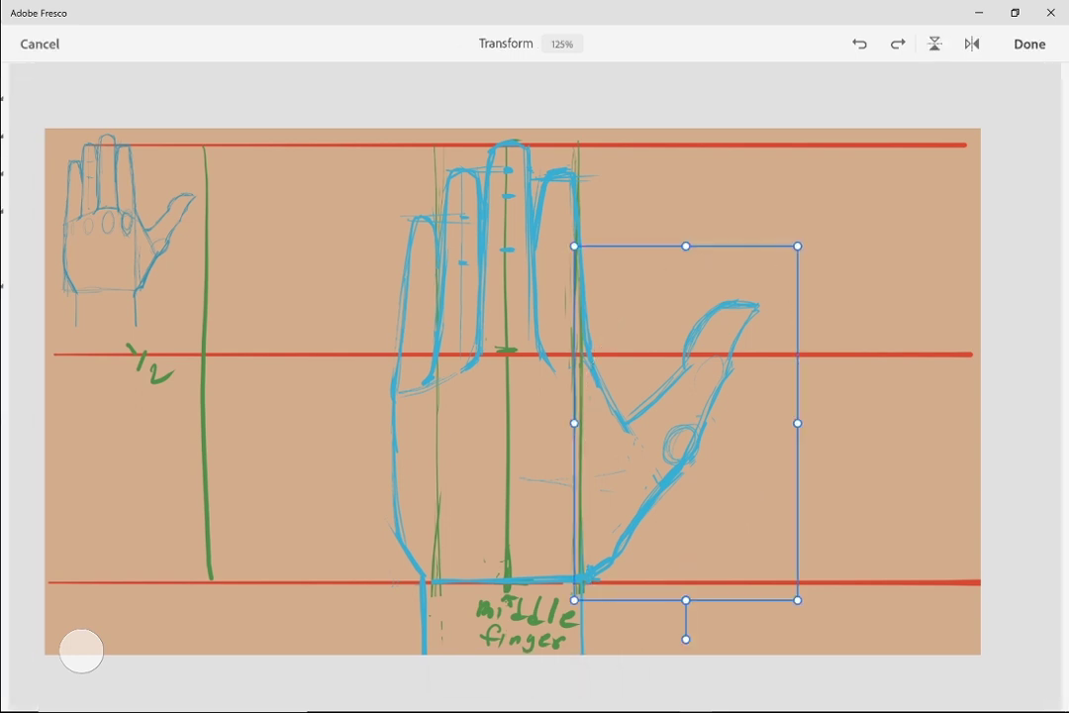
left_click_drag(788, 423, 768, 423)
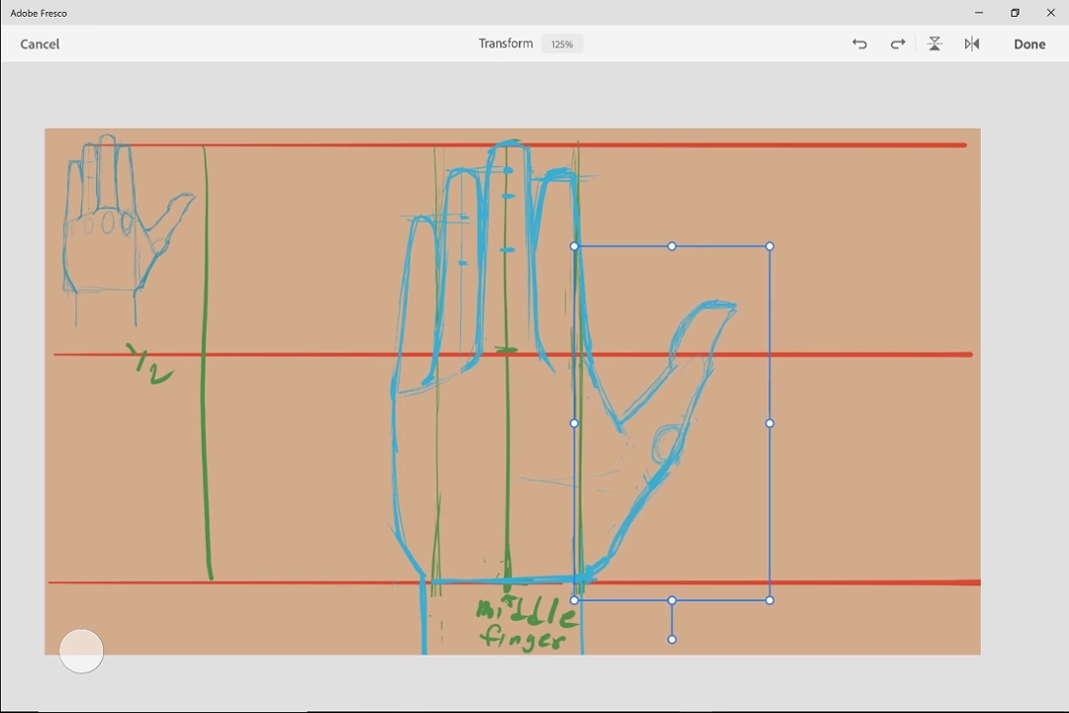
left_click_drag(671, 423, 666, 418)
left_click(1028, 43)
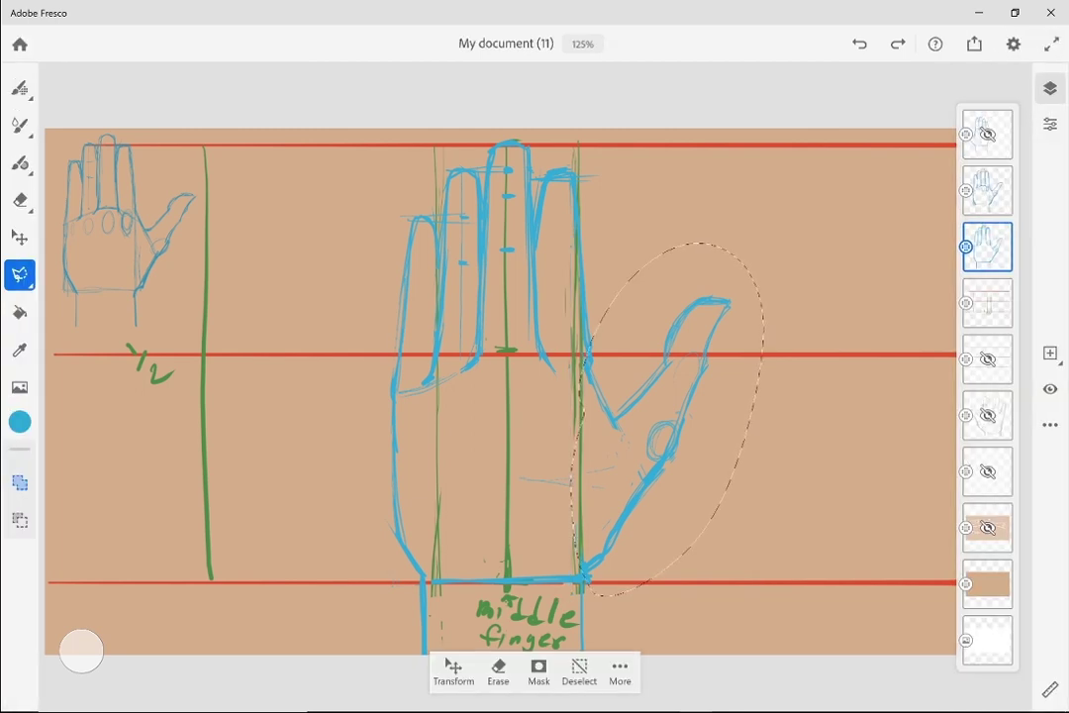
key("ctrl+d")
key("b")
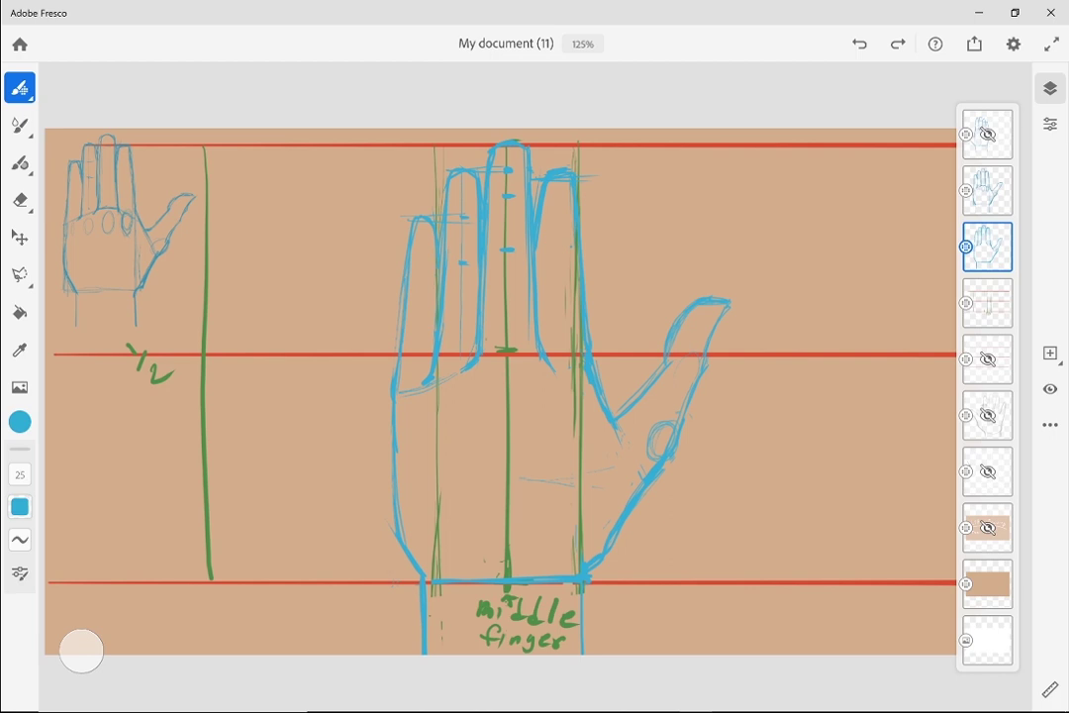
Draw an oval knuckle at the base of each of the four fingers, with a light guide line slanting toward the little-finger side
left_click_drag(508, 302, 508, 350)
key("ctrl+z")
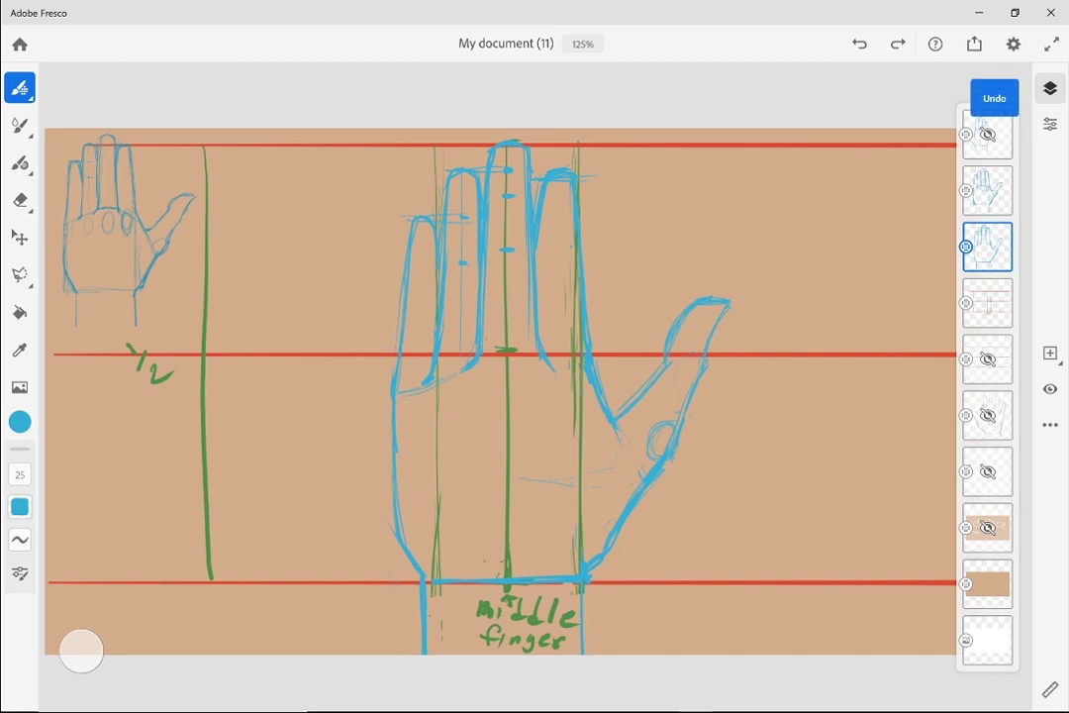
left_click(1050, 88)
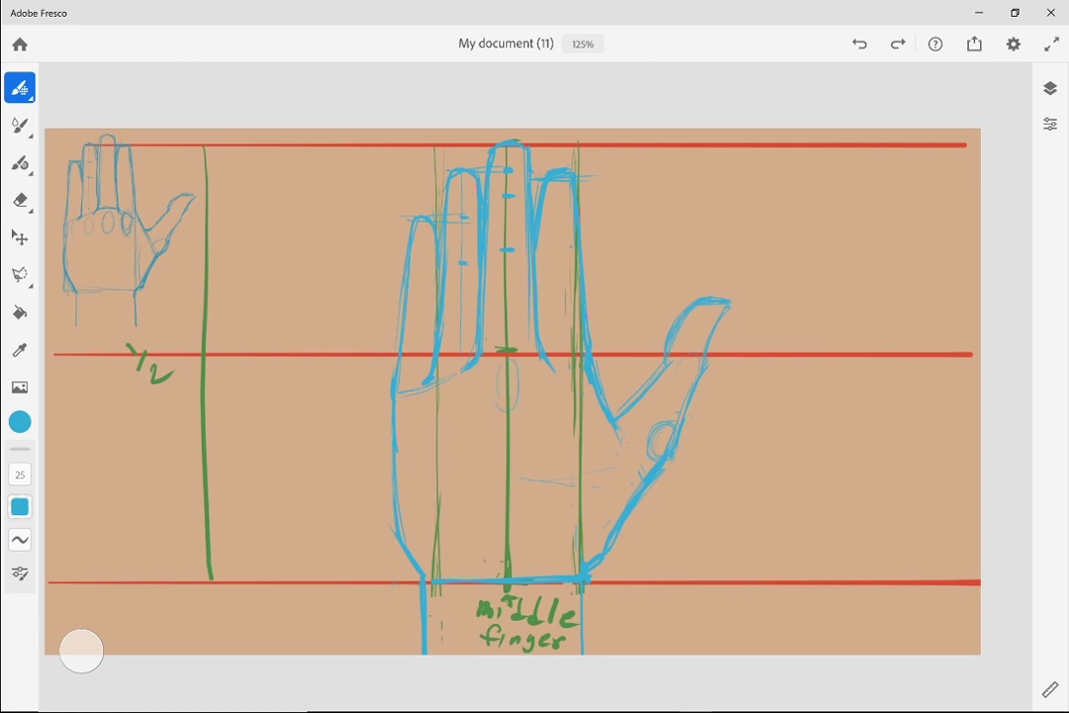
left_click_drag(505, 359, 502, 362)
left_click_drag(400, 417, 428, 399)
mouse_move(451, 378)
left_mouse_down()
mouse_move(451, 408)
mouse_move(467, 381)
left_mouse_up()
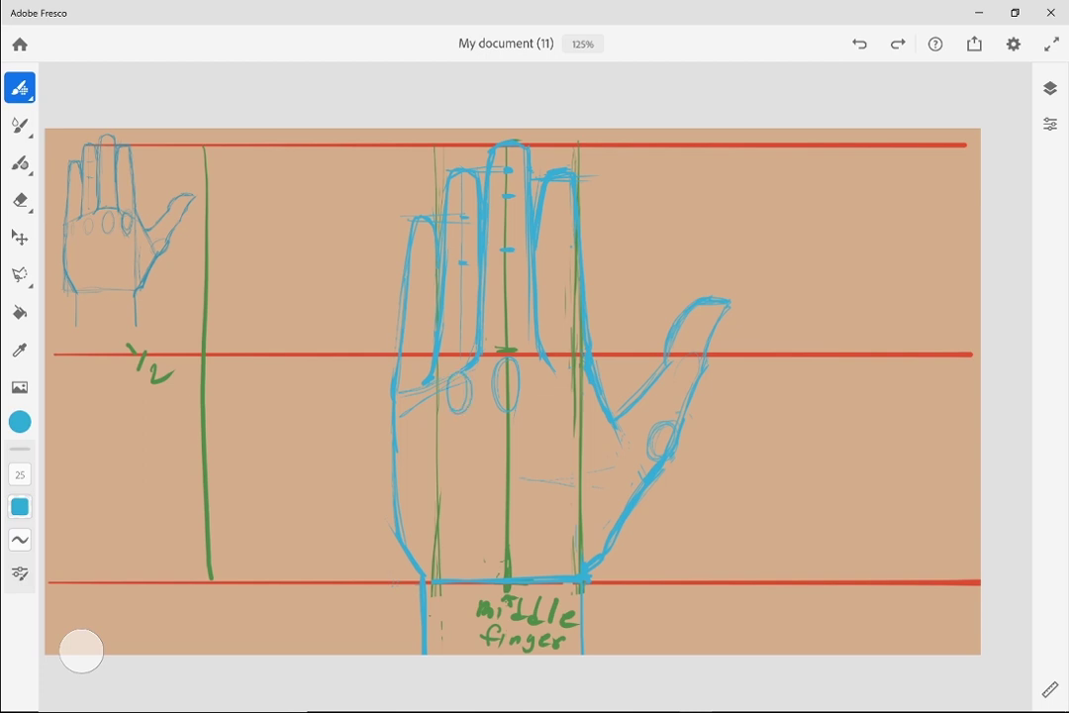
left_click_drag(406, 400, 421, 394)
left_click_drag(560, 366, 555, 370)
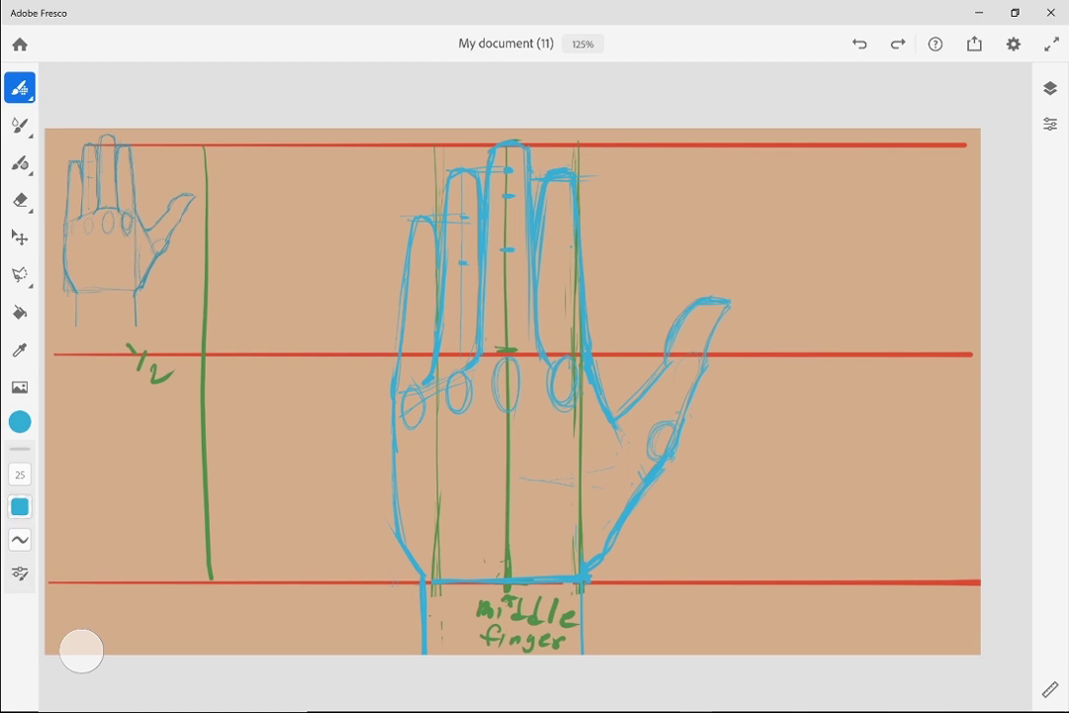
Draw squared fingernail outlines at the tips of the little, ring, middle and index fingers
scroll(537, 134, "up", 5)
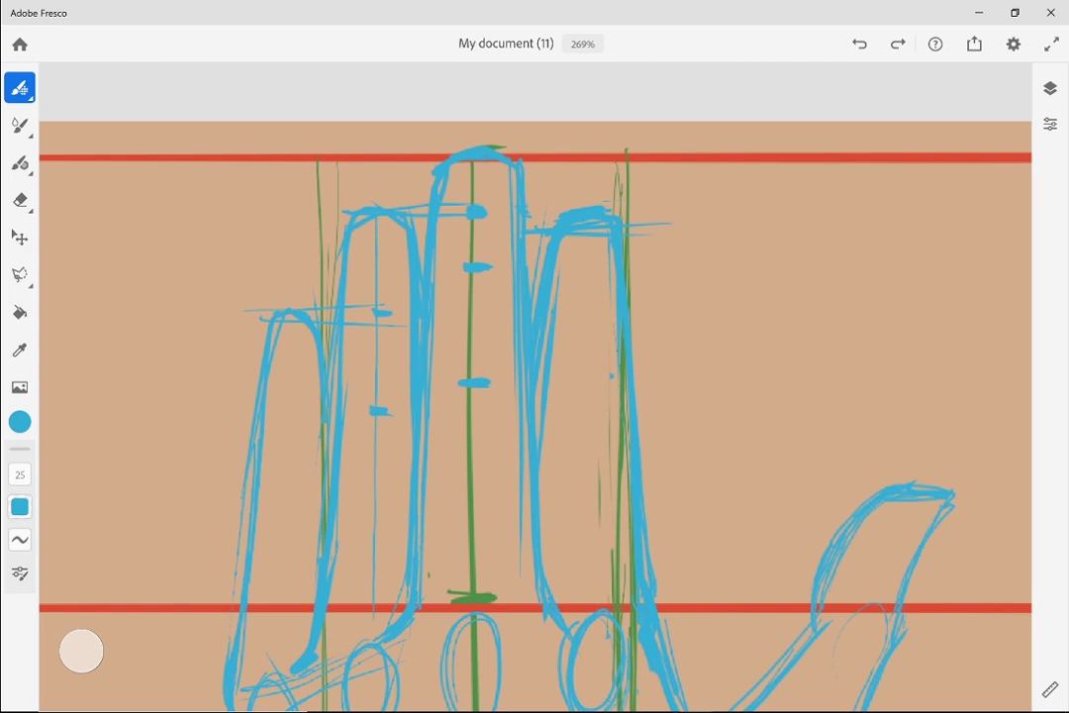
mouse_move(276, 377)
left_mouse_down()
mouse_move(274, 322)
mouse_move(275, 379)
mouse_move(315, 373)
left_mouse_up()
left_click_drag(277, 311, 301, 307)
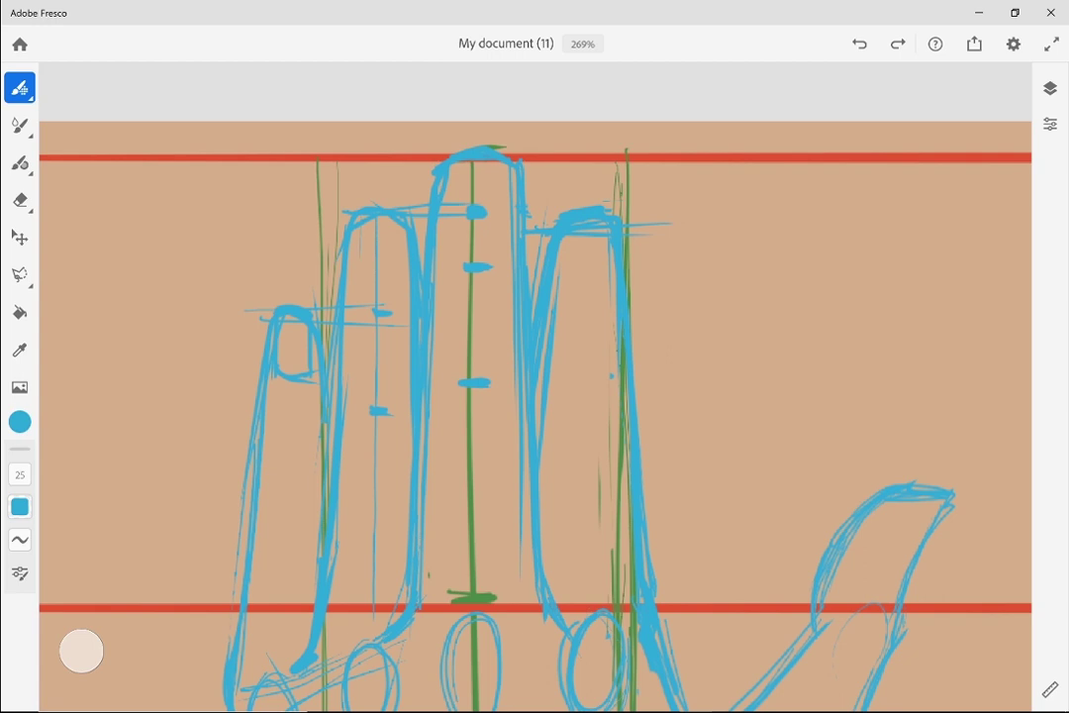
left_click_drag(350, 192, 362, 279)
mouse_move(402, 229)
left_mouse_down()
mouse_move(397, 279)
mouse_move(409, 234)
mouse_move(396, 229)
left_mouse_up()
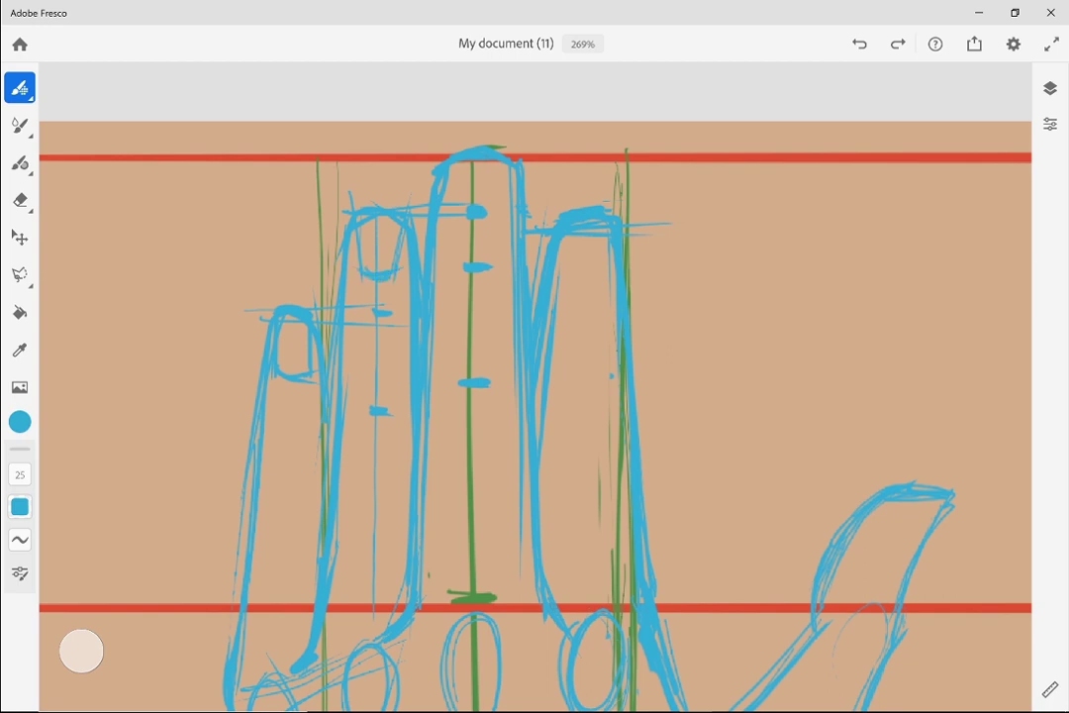
left_click_drag(361, 269, 392, 270)
mouse_move(464, 212)
left_mouse_down()
mouse_move(452, 144)
mouse_move(497, 210)
mouse_move(485, 213)
mouse_move(495, 210)
left_mouse_up()
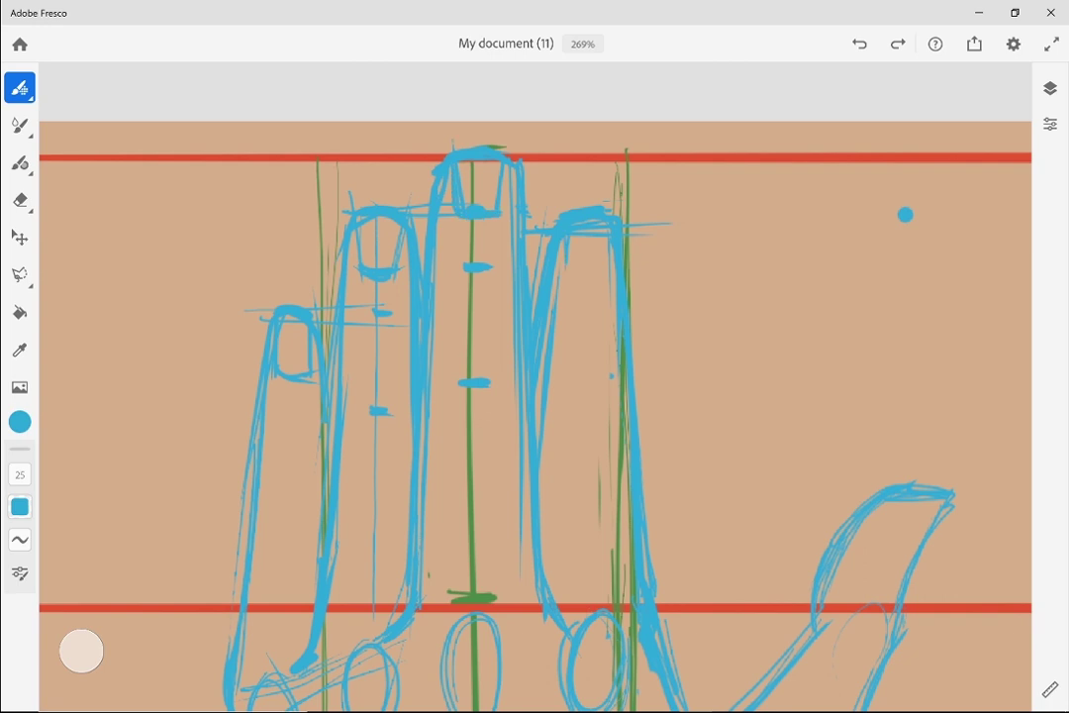
left_click_drag(567, 265, 607, 277)
Extend the nails of the little, ring and middle fingers beyond their fingertips
mouse_move(235, 260)
left_mouse_down()
mouse_move(234, 237)
mouse_move(257, 234)
mouse_move(261, 349)
left_mouse_up()
mouse_move(358, 210)
left_mouse_down()
mouse_move(362, 173)
mouse_move(391, 164)
mouse_move(400, 208)
left_mouse_up()
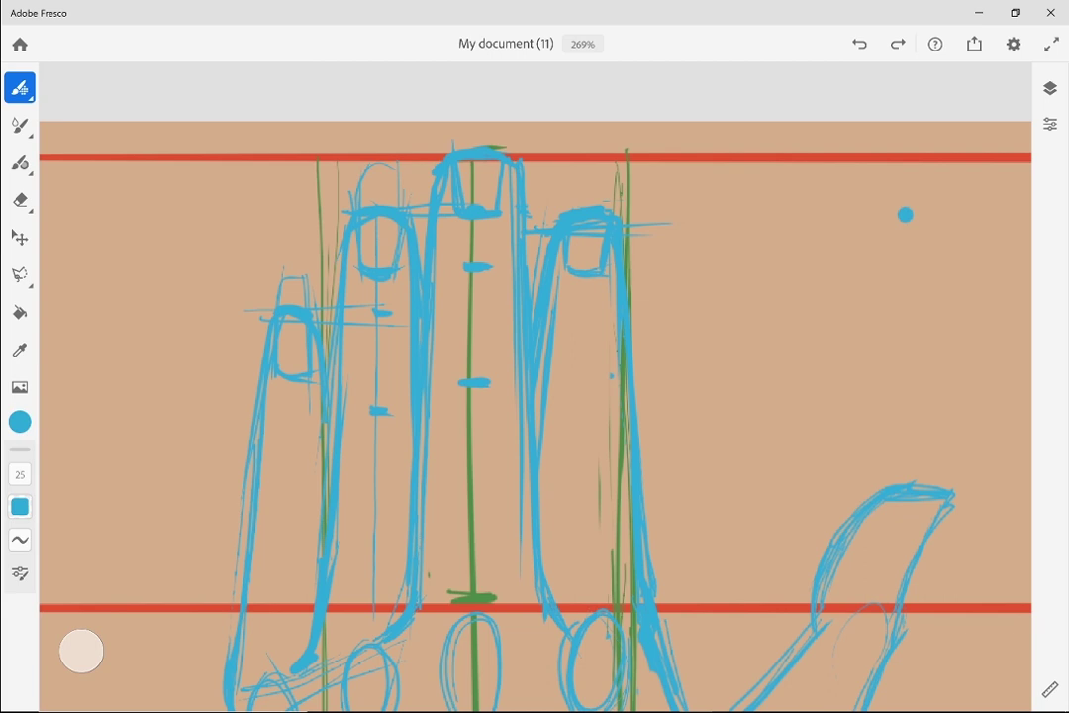
mouse_move(455, 148)
left_mouse_down()
mouse_move(484, 123)
mouse_move(509, 150)
left_mouse_up()
Erase the fingertip arcs crossing the middle and ring fingernails, and the stray dot beside the hand
left_click(82, 650)
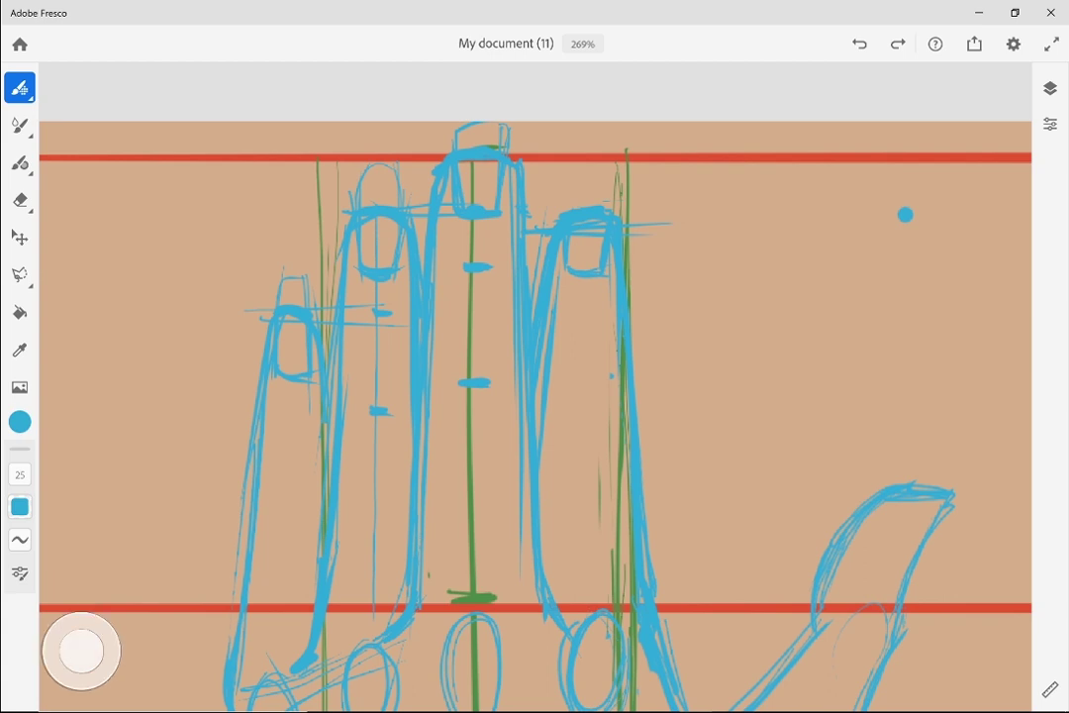
mouse_move(477, 153)
left_mouse_down()
mouse_move(458, 166)
mouse_move(503, 163)
left_mouse_up()
mouse_move(377, 214)
left_mouse_down()
mouse_move(402, 218)
mouse_move(361, 215)
left_mouse_up()
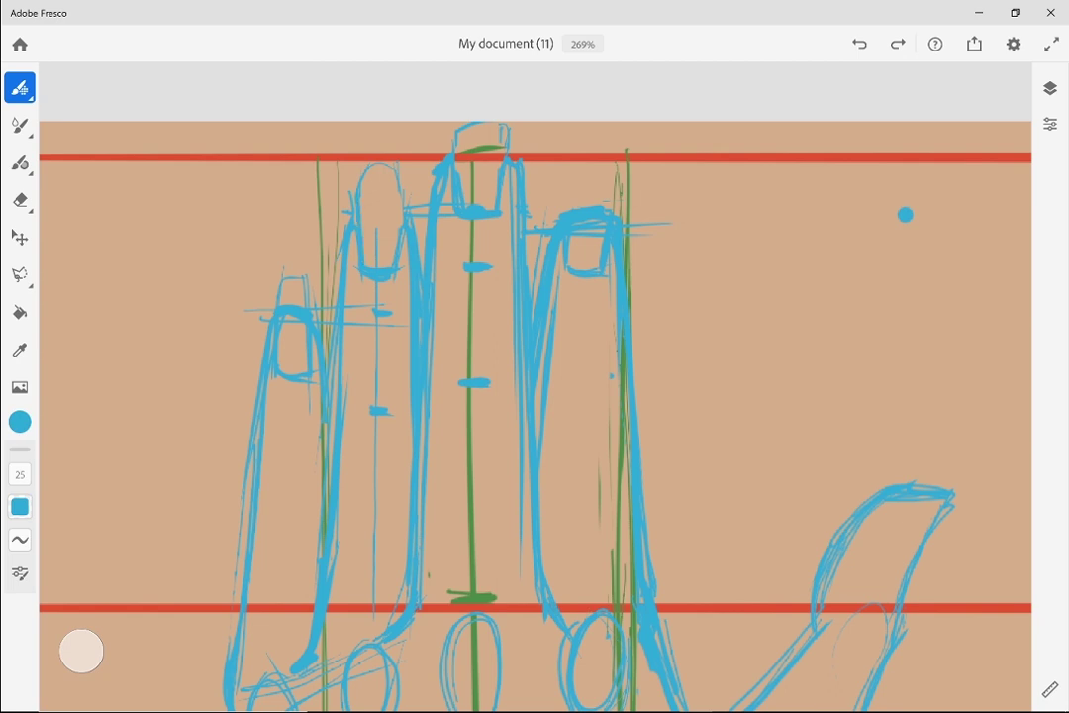
left_click(81, 650)
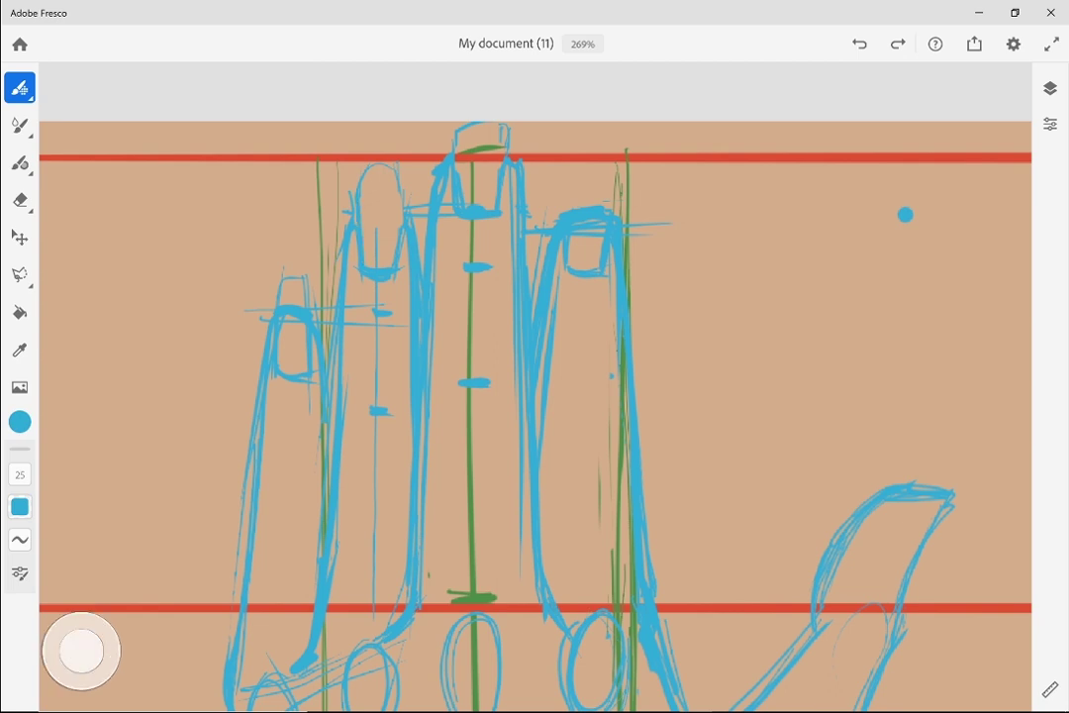
left_click(905, 214)
left_click(905, 217)
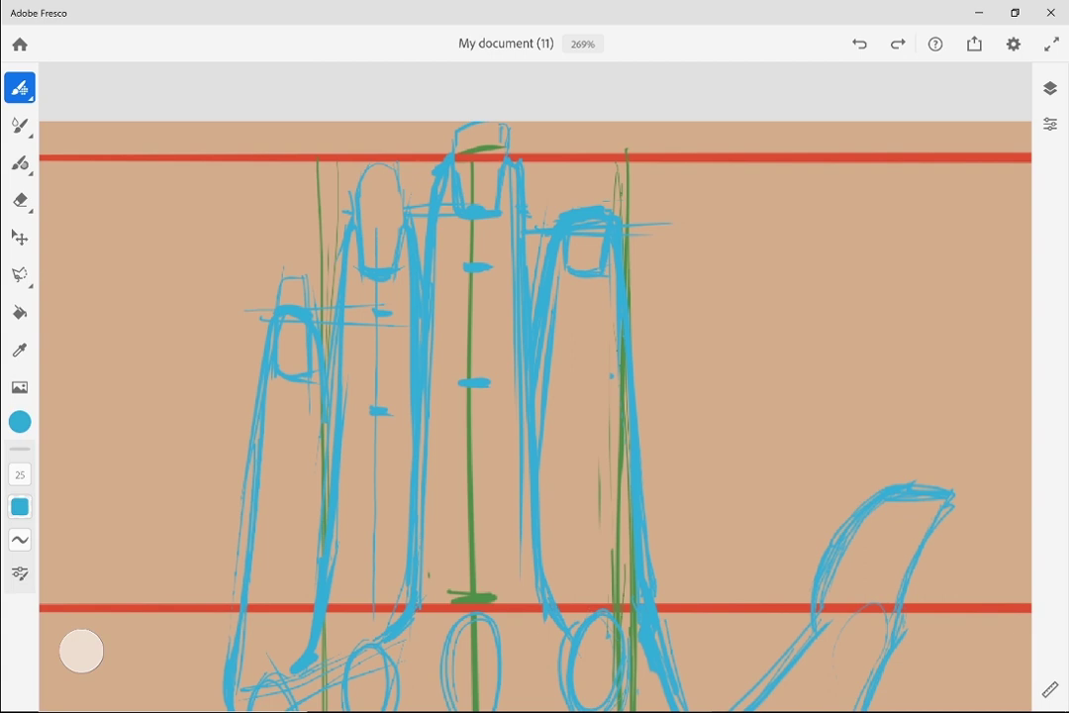
Hide the layer holding the large back-of-hand sketch
scroll(707, 264, "down", 5)
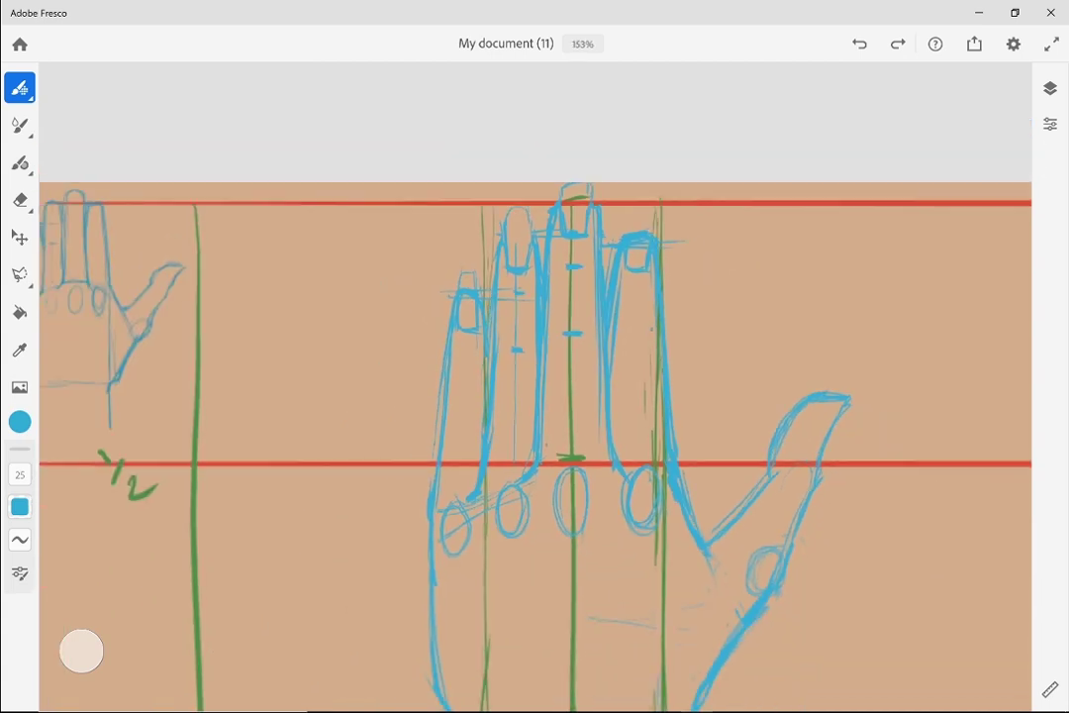
scroll(703, 269, "down", 4)
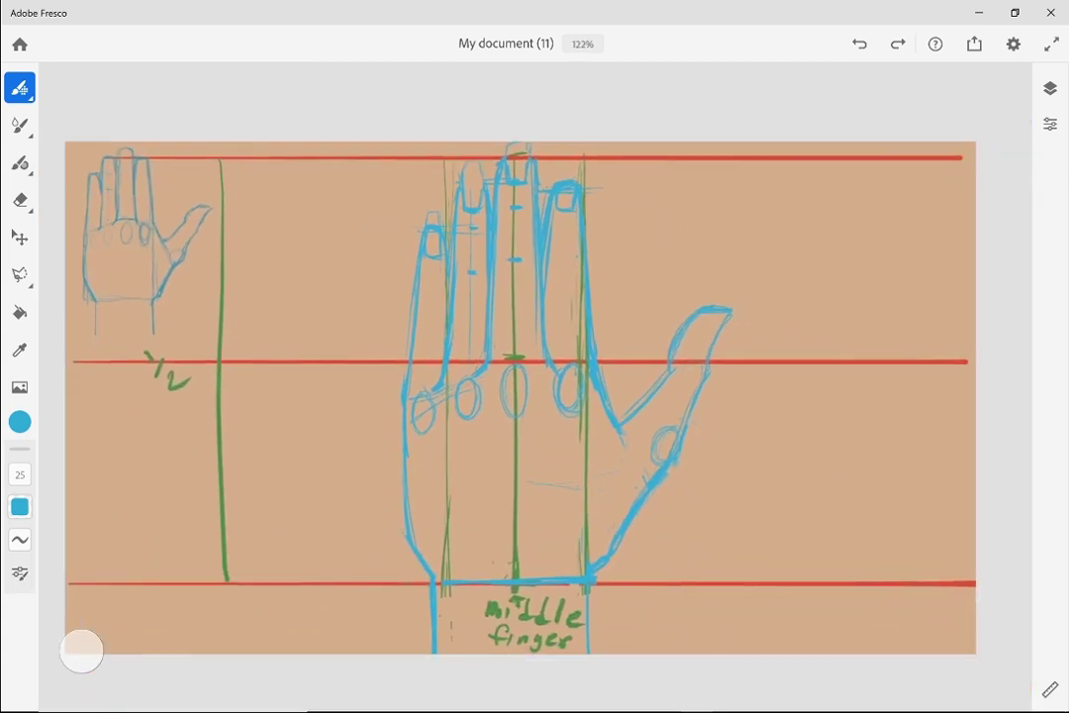
scroll(520, 397, "up", 1)
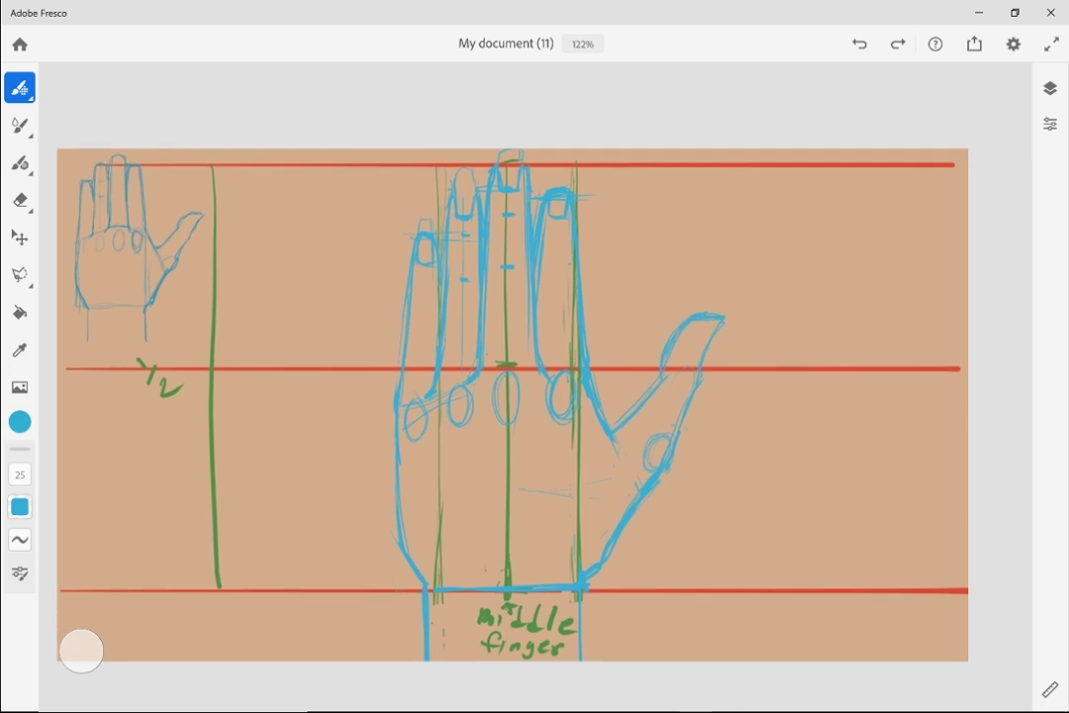
left_click(1050, 88)
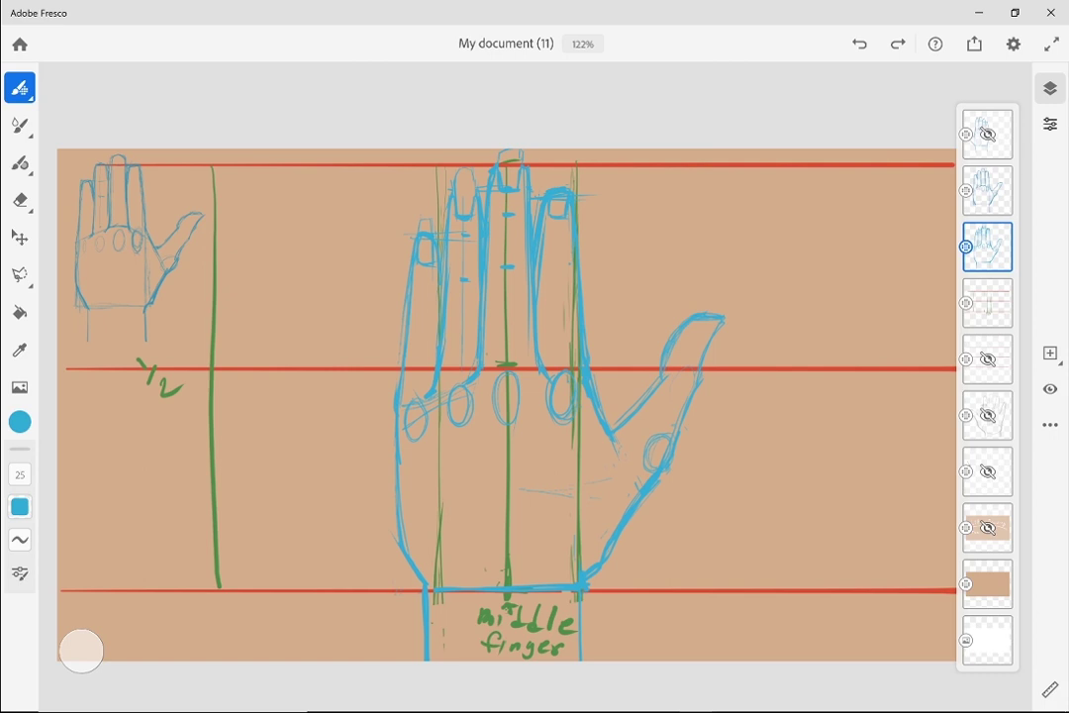
left_click(1050, 389)
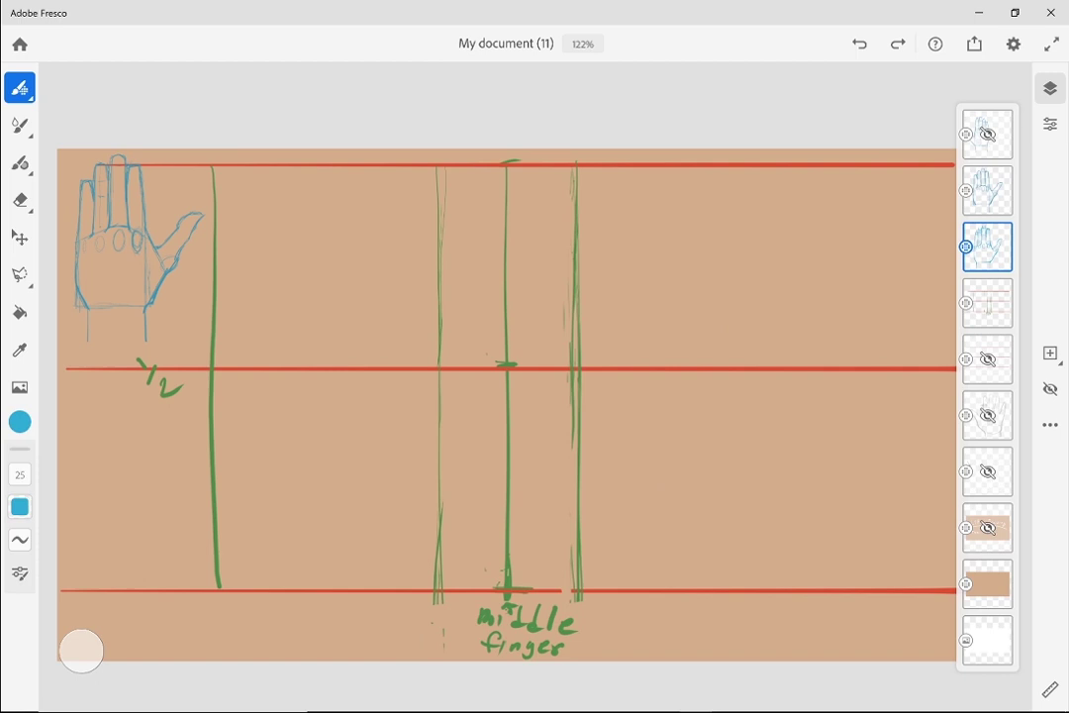
Show the topmost layer with the palm-view hand and hide the layer with the small back-of-hand reference
left_click(987, 190)
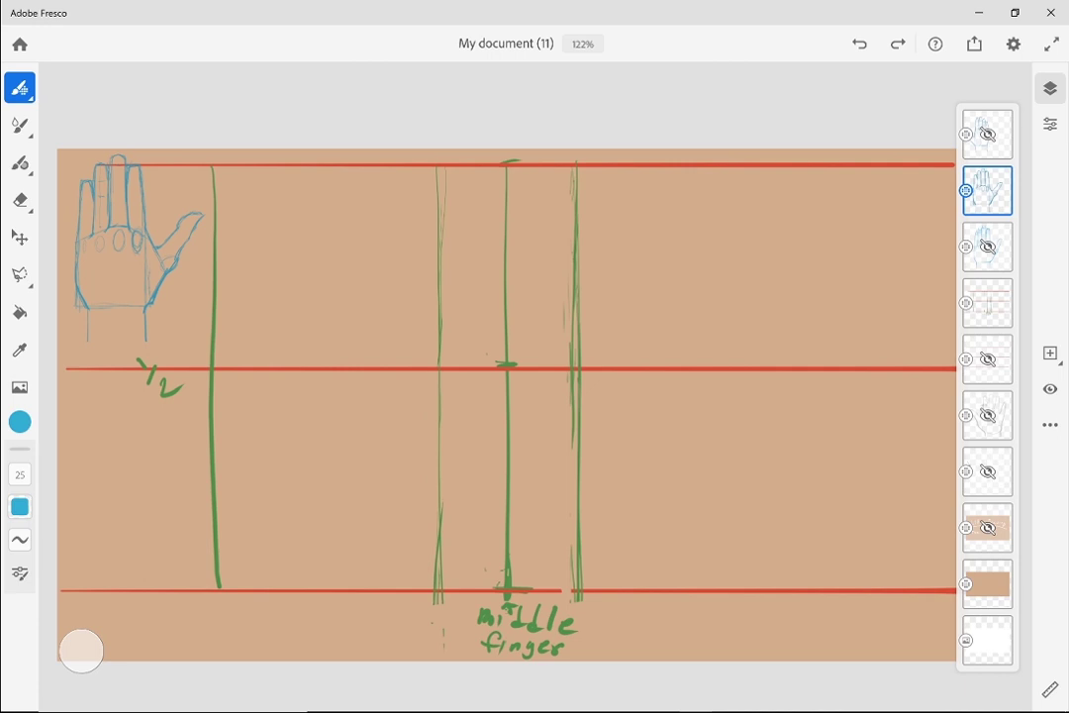
left_click(987, 190)
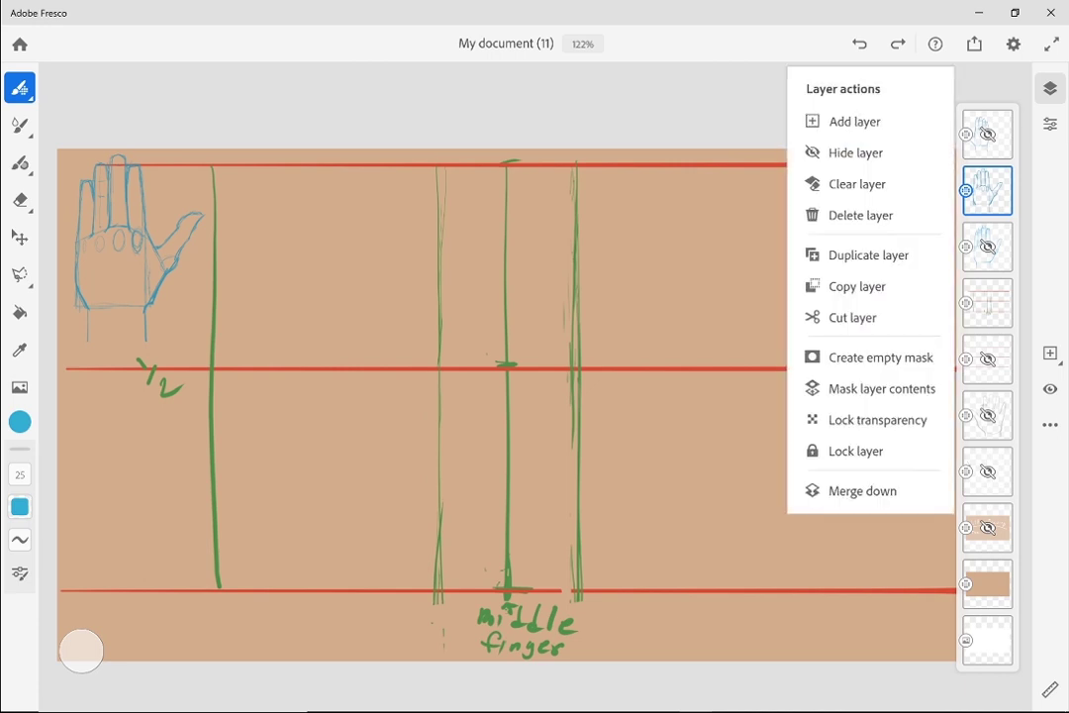
left_click(986, 303)
left_click(987, 190)
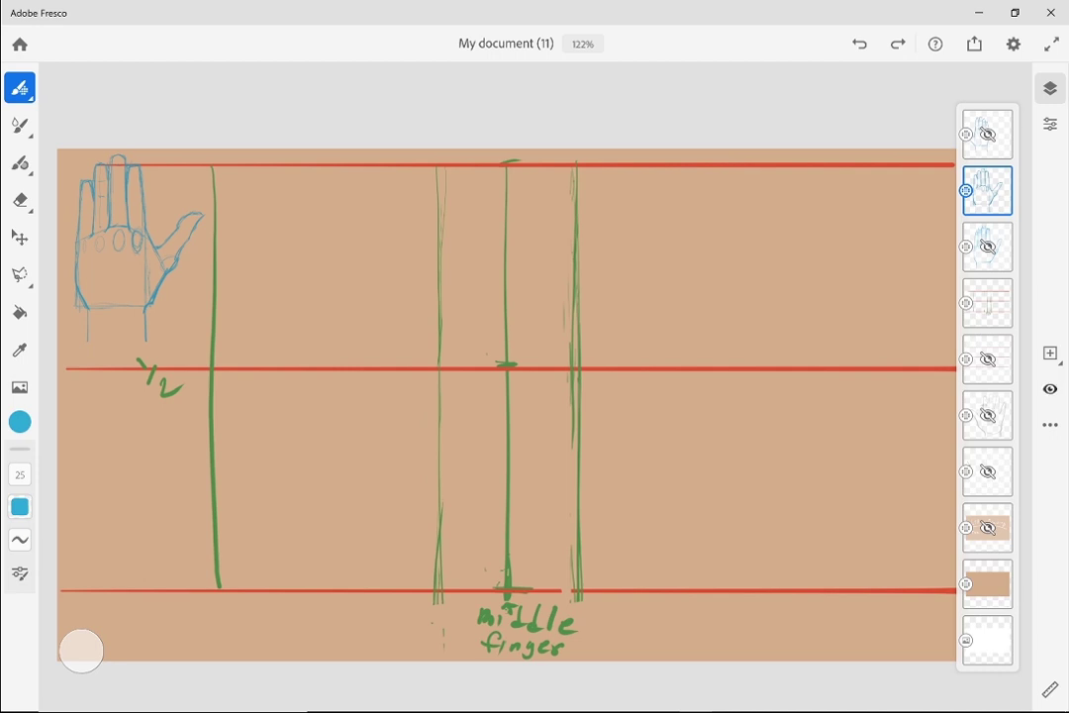
left_click(987, 134)
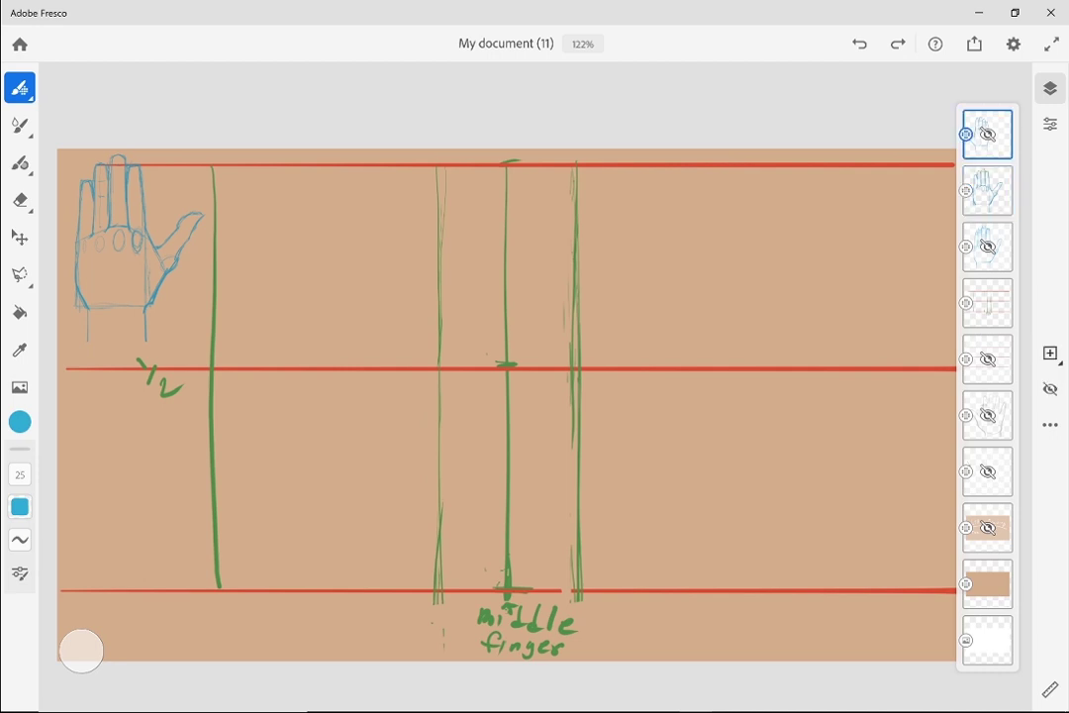
left_click(1050, 389)
left_click(987, 190)
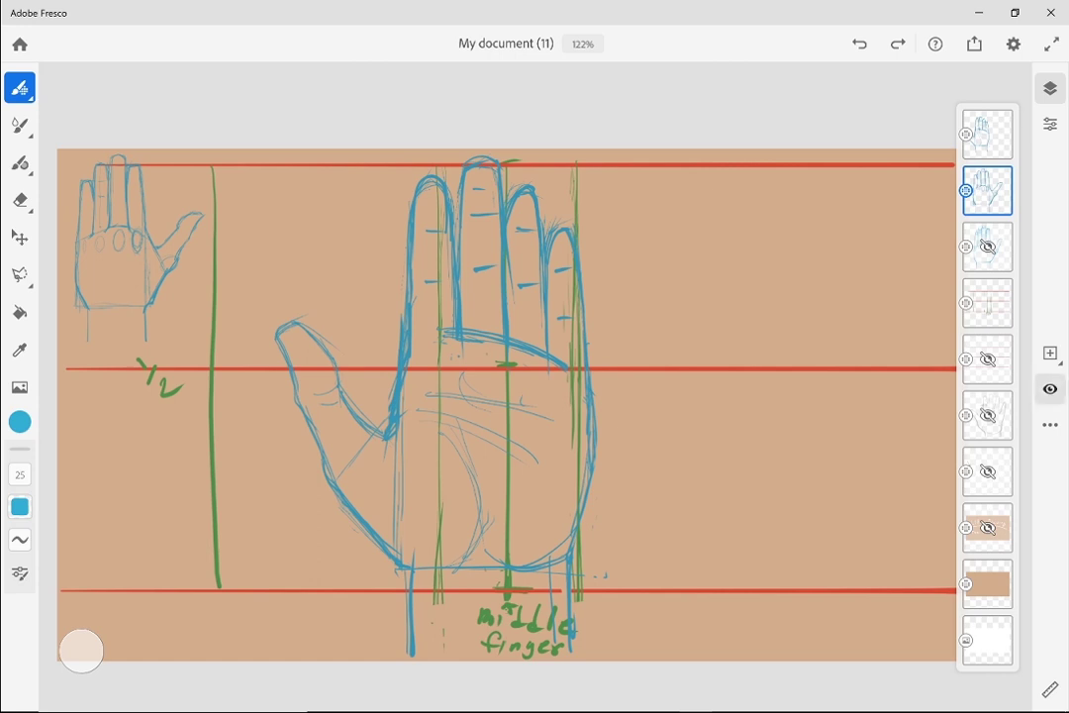
left_click(1050, 388)
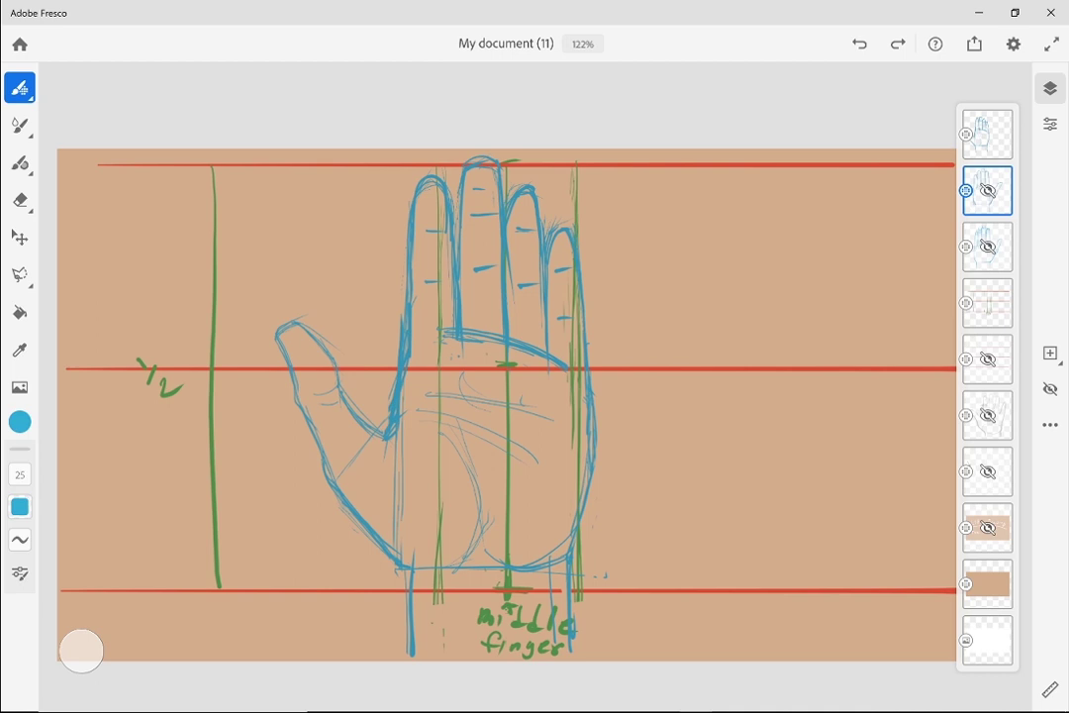
Scale the palm-view hand down to a small reference and place it in the canvas's upper-left corner
left_click(987, 134)
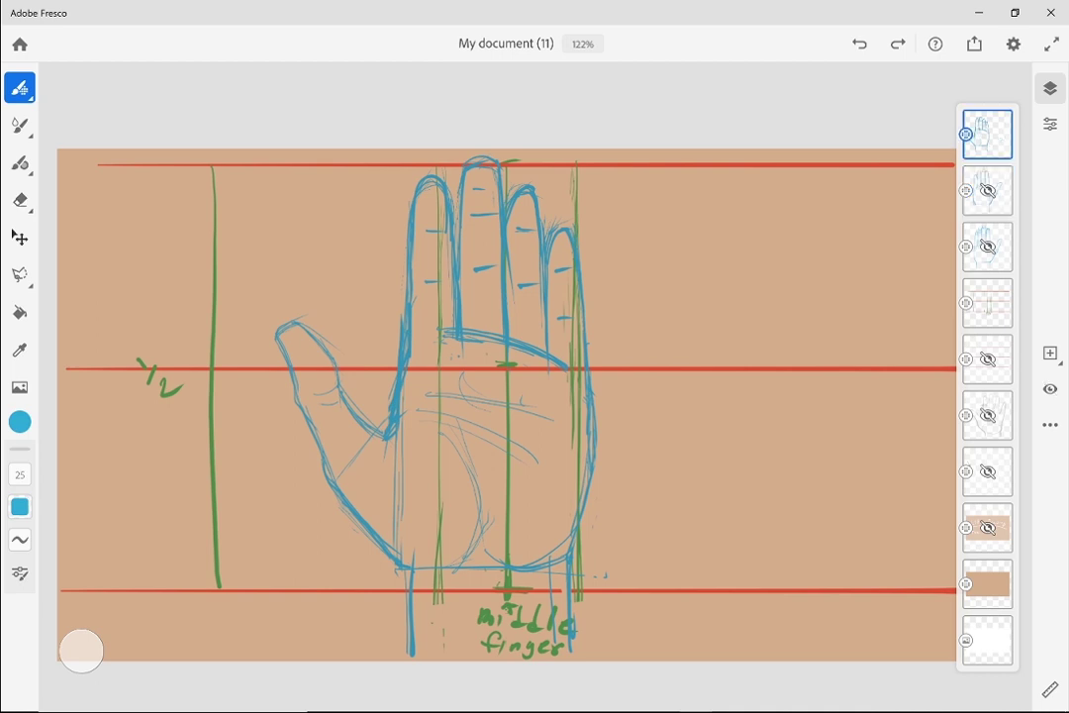
left_click(20, 238)
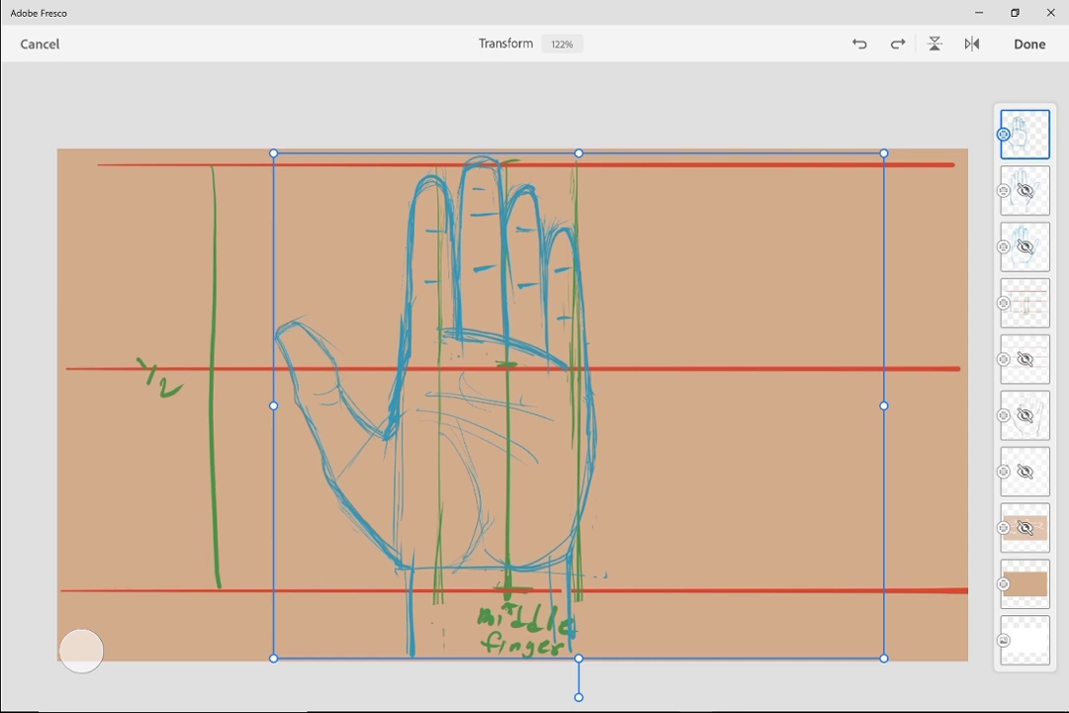
left_click_drag(883, 657, 446, 301)
left_click_drag(359, 226, 153, 245)
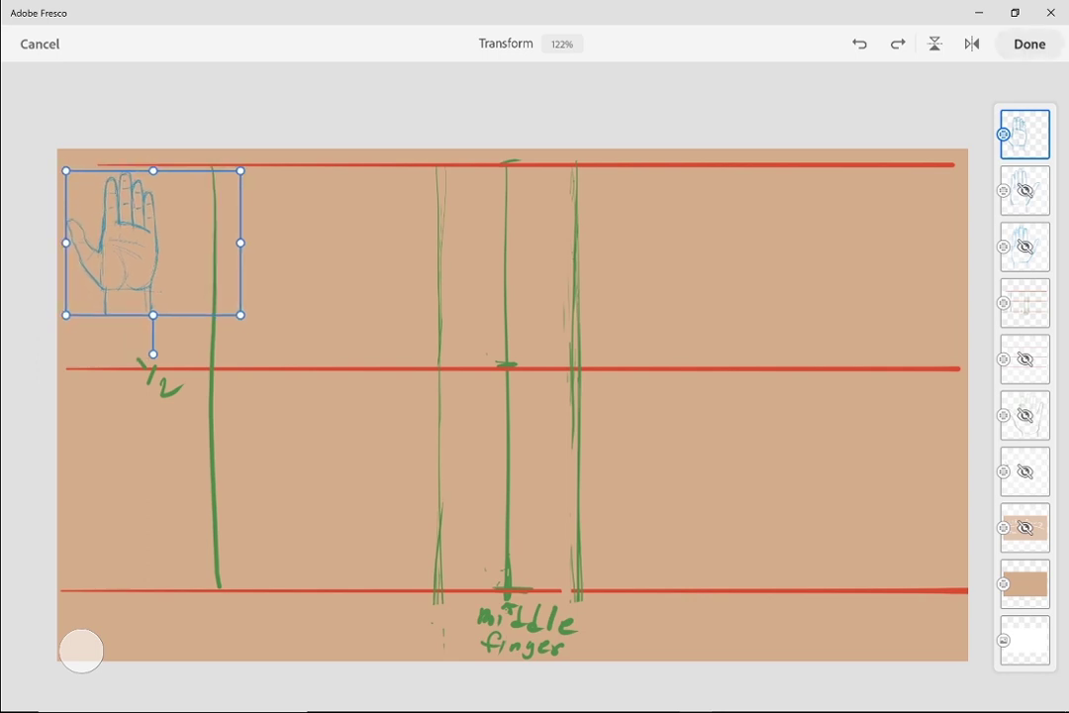
left_click(1029, 44)
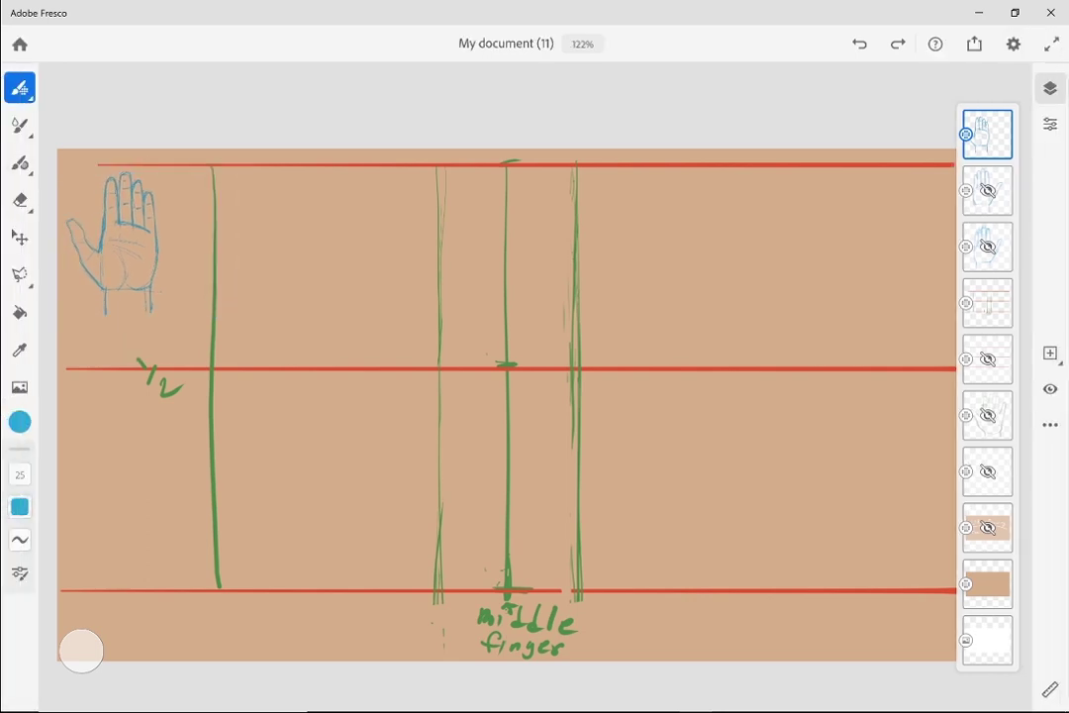
Add a new layer and mark the small reference hand's palm height with a vertical capped measuring line beside it
left_click(1049, 353)
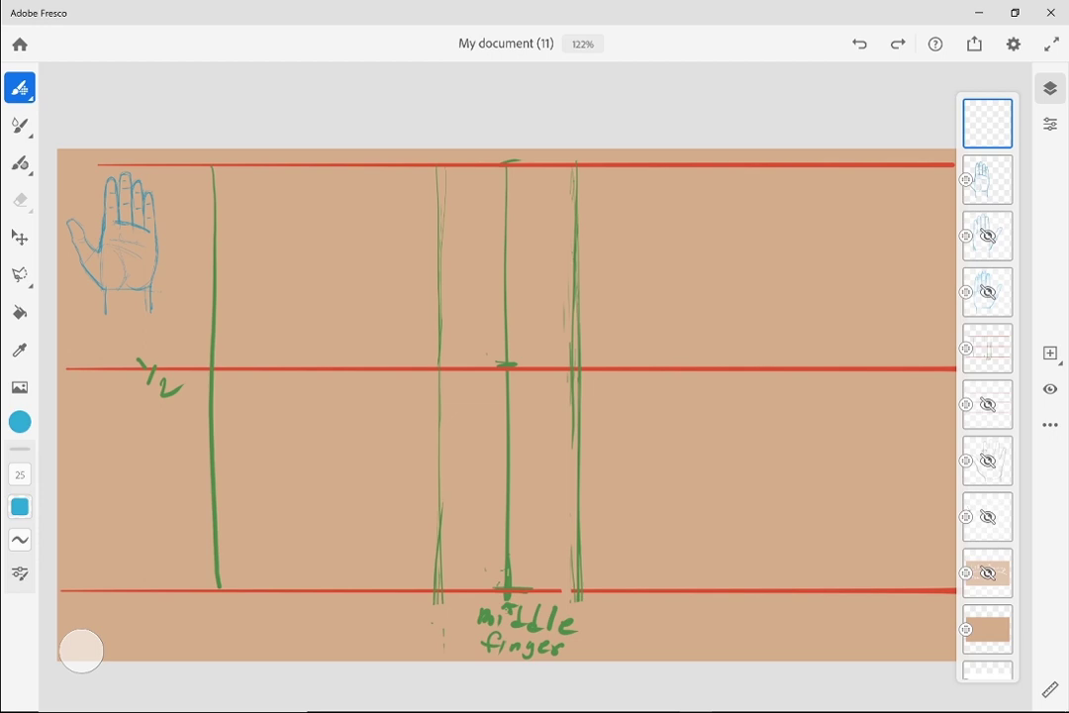
left_click_drag(168, 219, 177, 289)
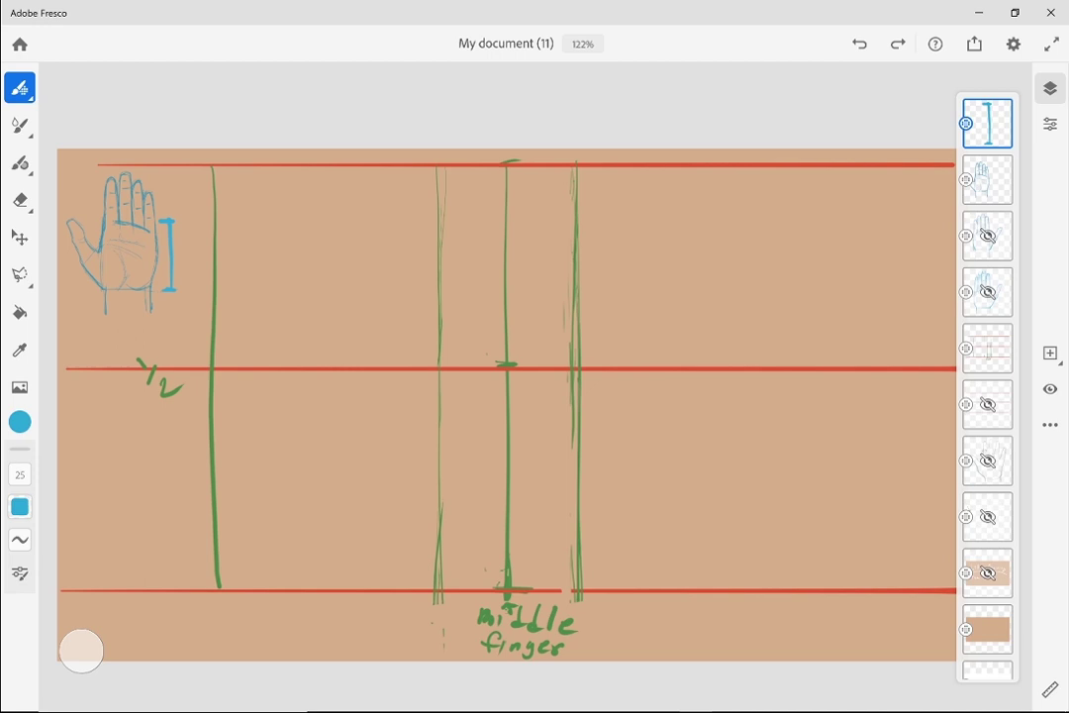
Sketch the middle finger's rounded tip and slightly flaring sides around the green centre line, from the top guide to the halfway guide
mouse_move(485, 190)
left_mouse_down()
mouse_move(480, 347)
mouse_move(524, 339)
left_mouse_up()
key("ctrl+z")
left_click_drag(494, 171, 483, 336)
left_click_drag(522, 168, 535, 344)
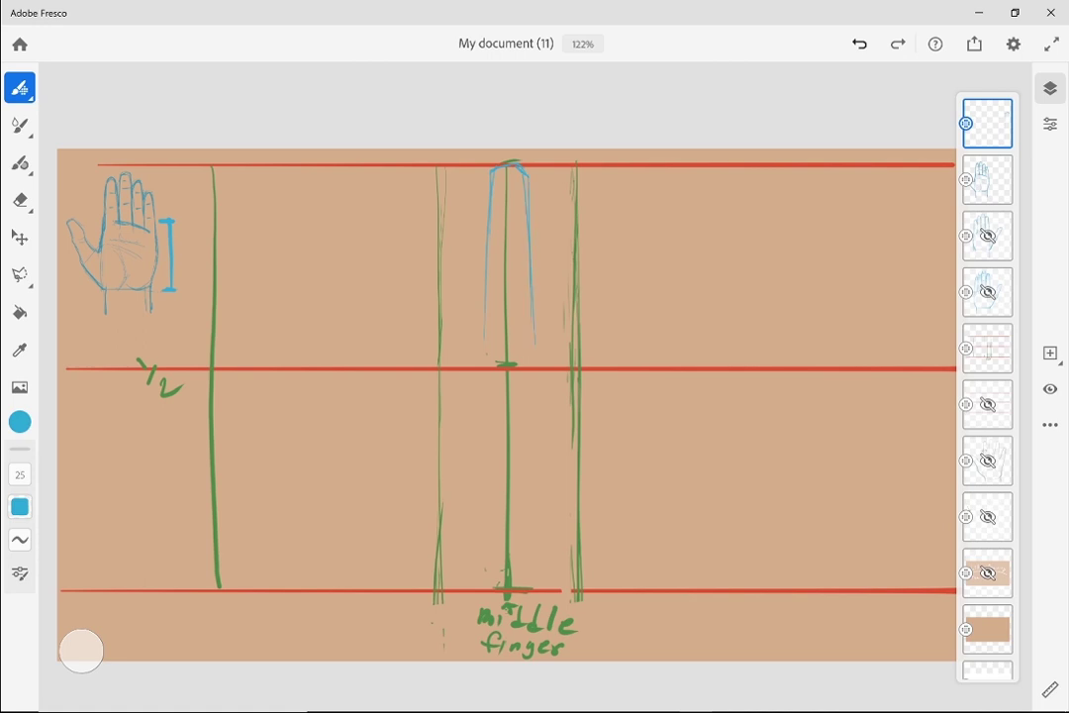
left_click_drag(493, 174, 479, 357)
left_click_drag(526, 214, 535, 360)
left_click(1049, 88)
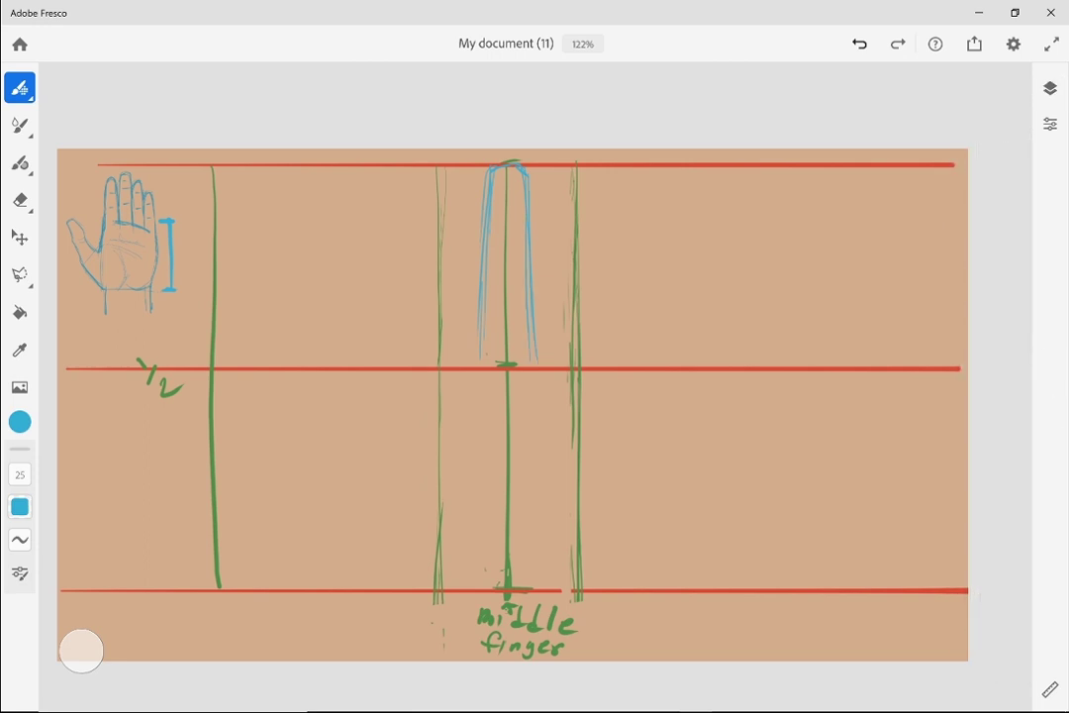
left_click_drag(531, 269, 540, 365)
left_click_drag(486, 213, 476, 358)
Sketch arrows pointing at the middle finger's sides, and undo them along with a first tick on its centre line
left_click_drag(396, 202, 447, 229)
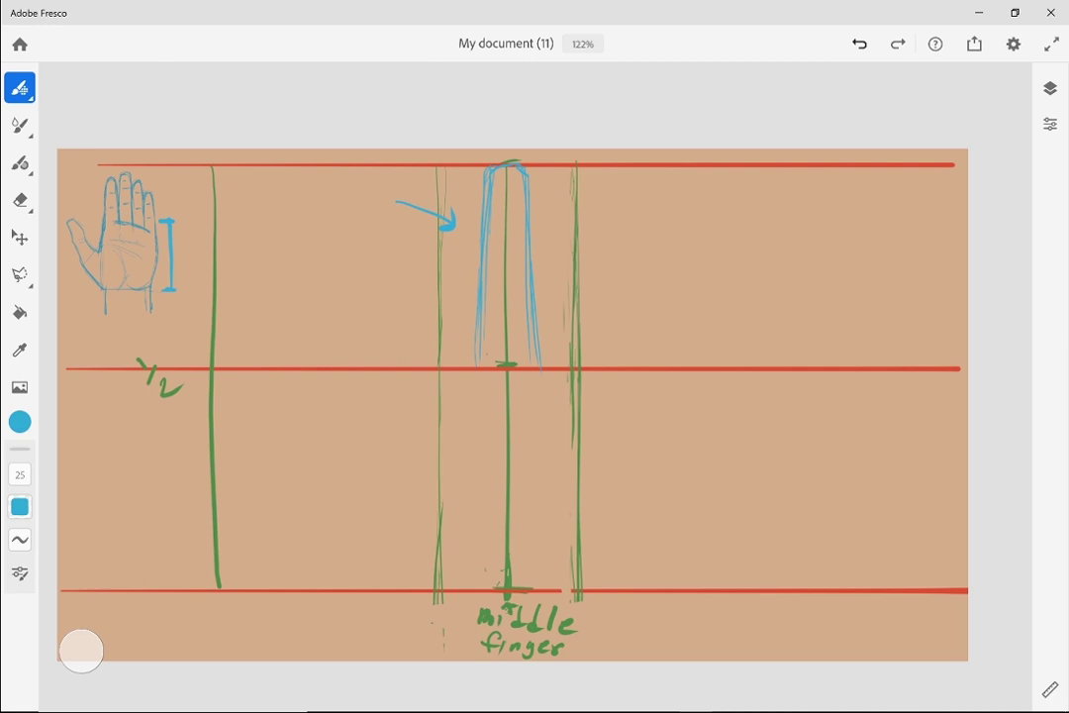
mouse_move(609, 194)
left_mouse_down()
mouse_move(554, 231)
mouse_move(568, 230)
left_mouse_up()
mouse_move(637, 211)
left_mouse_down()
mouse_move(621, 287)
mouse_move(645, 273)
left_mouse_up()
key("ctrl+z")
key("ctrl+z")
key("ctrl+z")
key("ctrl+z")
key("ctrl+z")
key("ctrl+z")
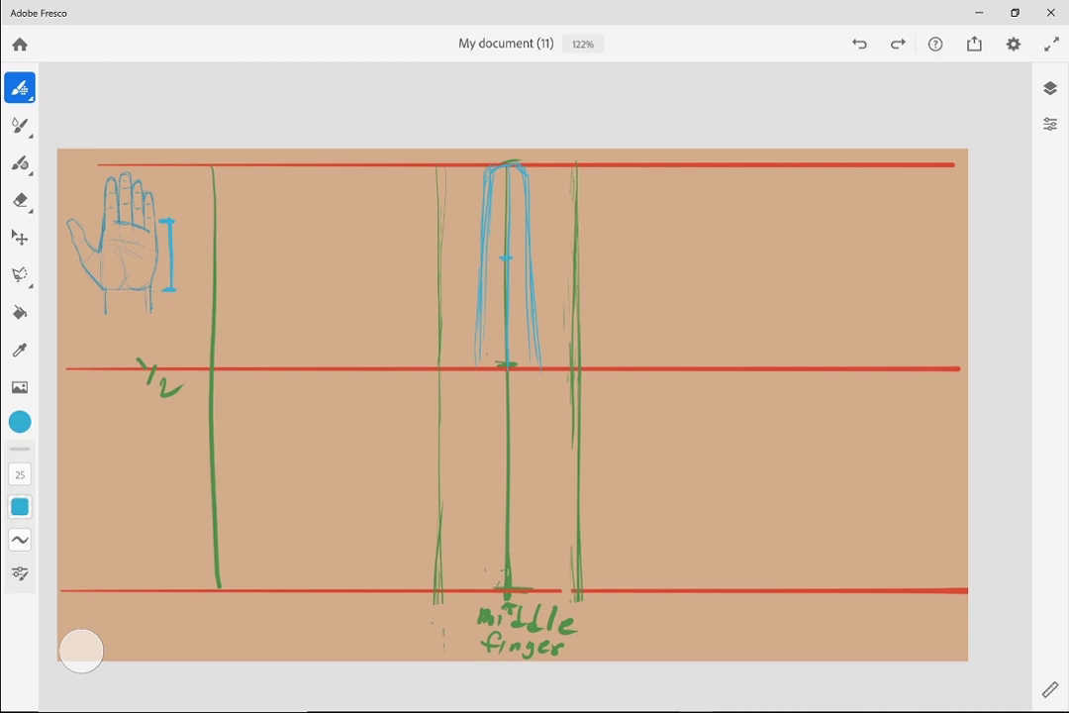
key("ctrl+z")
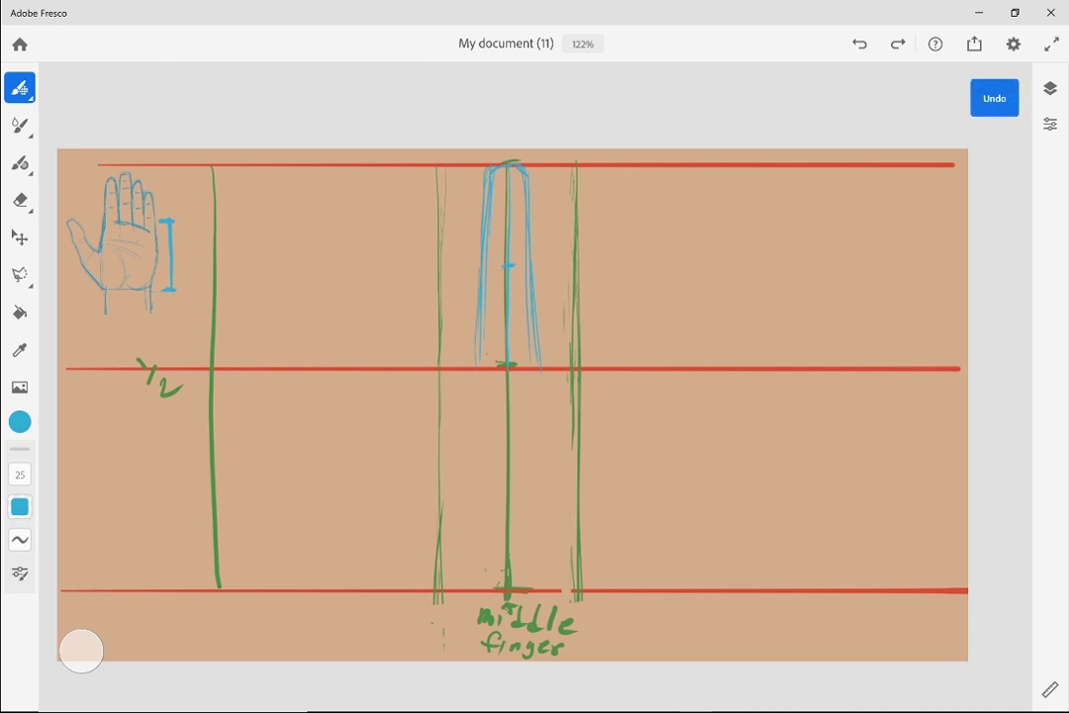
Subdivide the upper half of the middle finger with ticks and extend horizontal height lines from the uppermost tick to both sides
left_click_drag(504, 215, 518, 216)
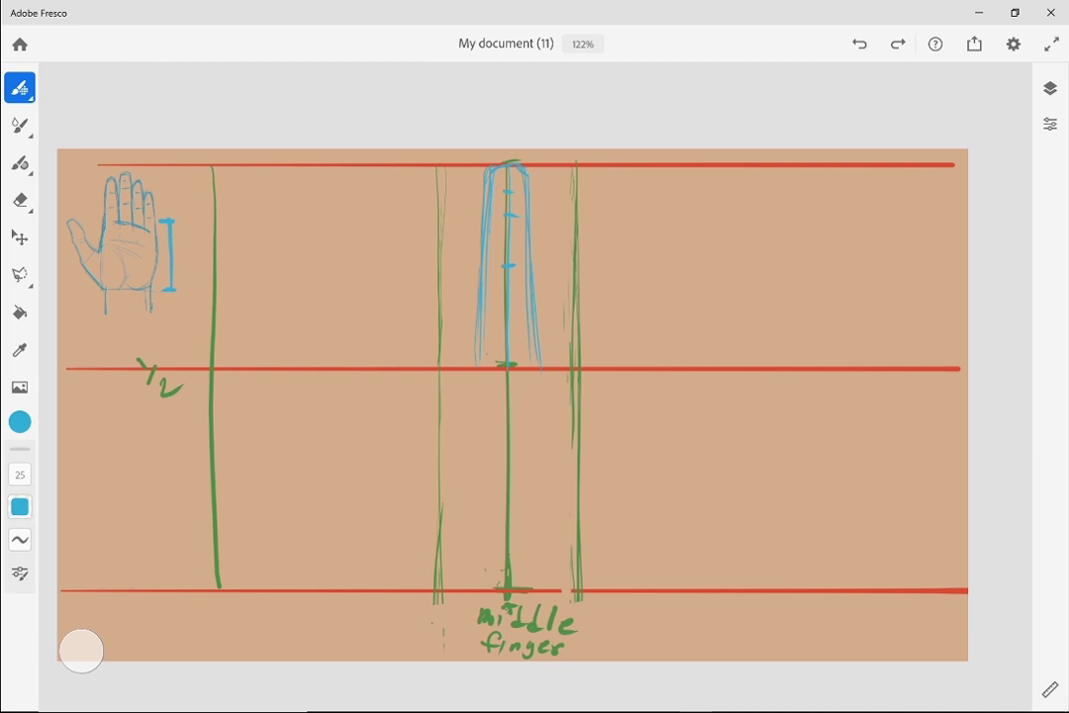
left_click_drag(439, 192, 484, 192)
left_click_drag(558, 195, 582, 194)
Sketch rounded index and ring fingers beside the middle finger, running from the height lines down to the halfway guide
left_click_drag(443, 233, 479, 230)
mouse_move(448, 205)
left_mouse_down()
mouse_move(442, 245)
mouse_move(474, 351)
left_mouse_up()
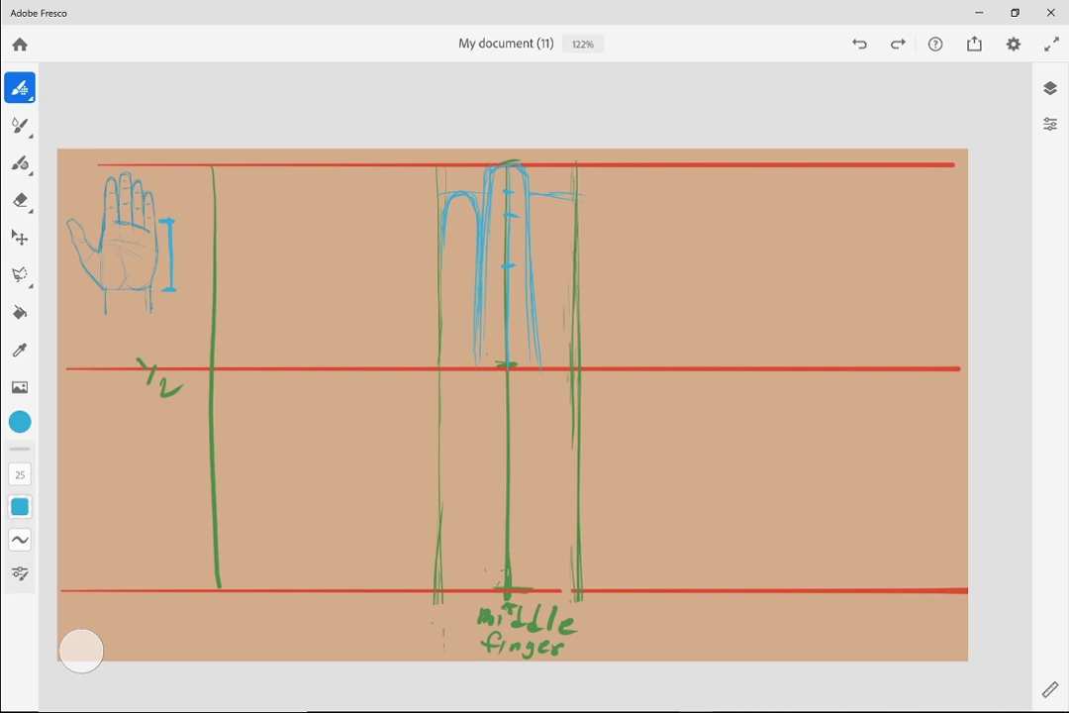
left_click_drag(438, 291, 435, 355)
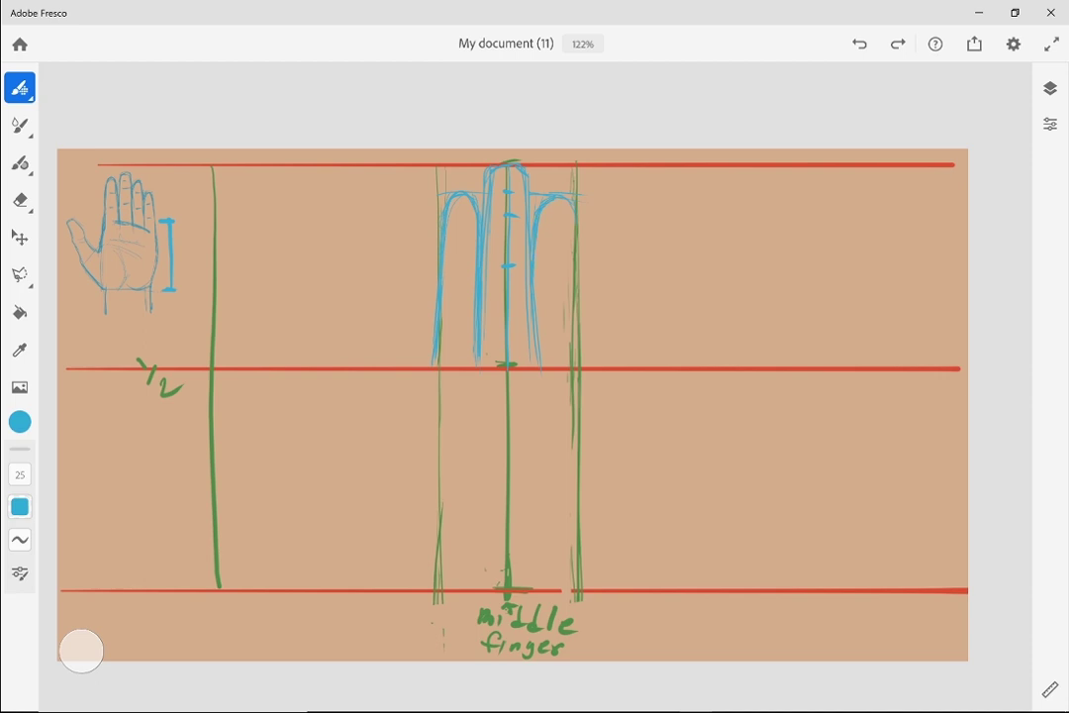
left_click_drag(575, 244, 579, 362)
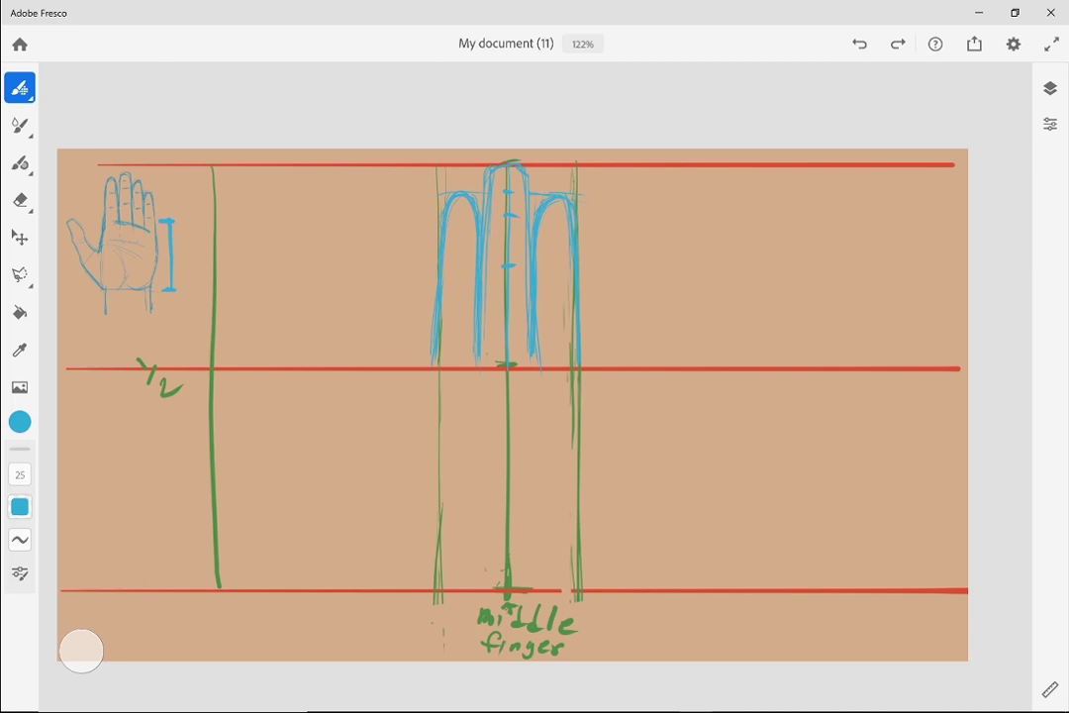
Divide the ring finger's centre line with ticks and sketch the little finger reaching up to the level of the upper tick
left_click_drag(556, 203, 557, 363)
left_click_drag(550, 284, 567, 285)
left_click_drag(550, 238, 598, 240)
left_click_drag(607, 262, 607, 362)
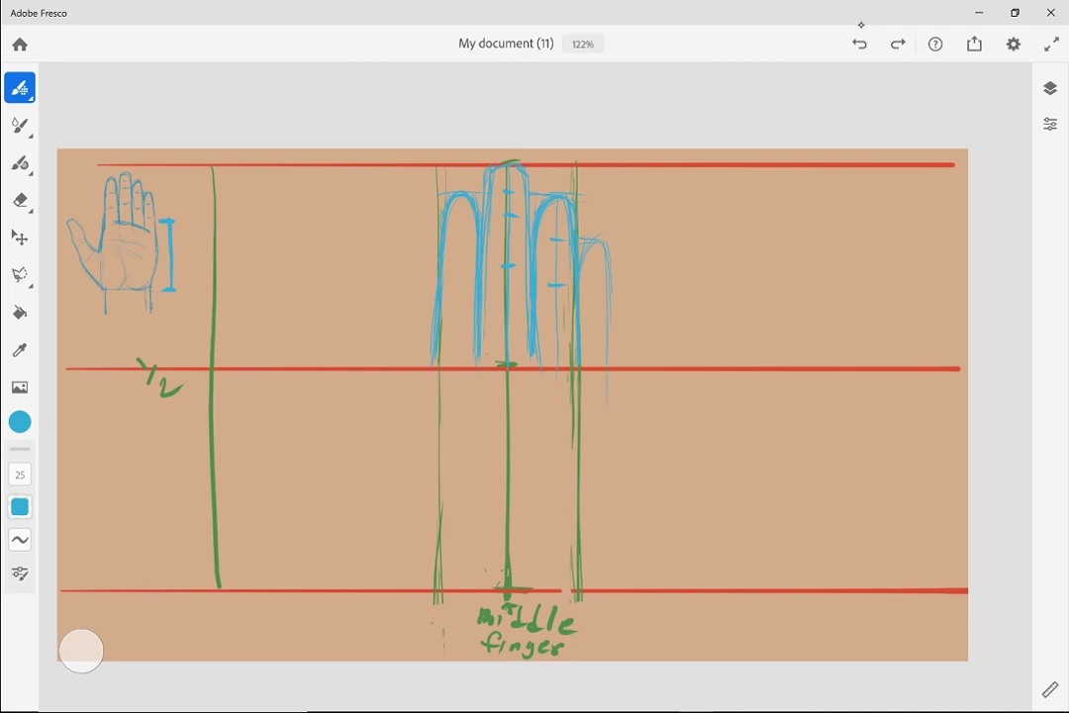
left_click_drag(613, 282, 614, 402)
left_click_drag(607, 259, 614, 339)
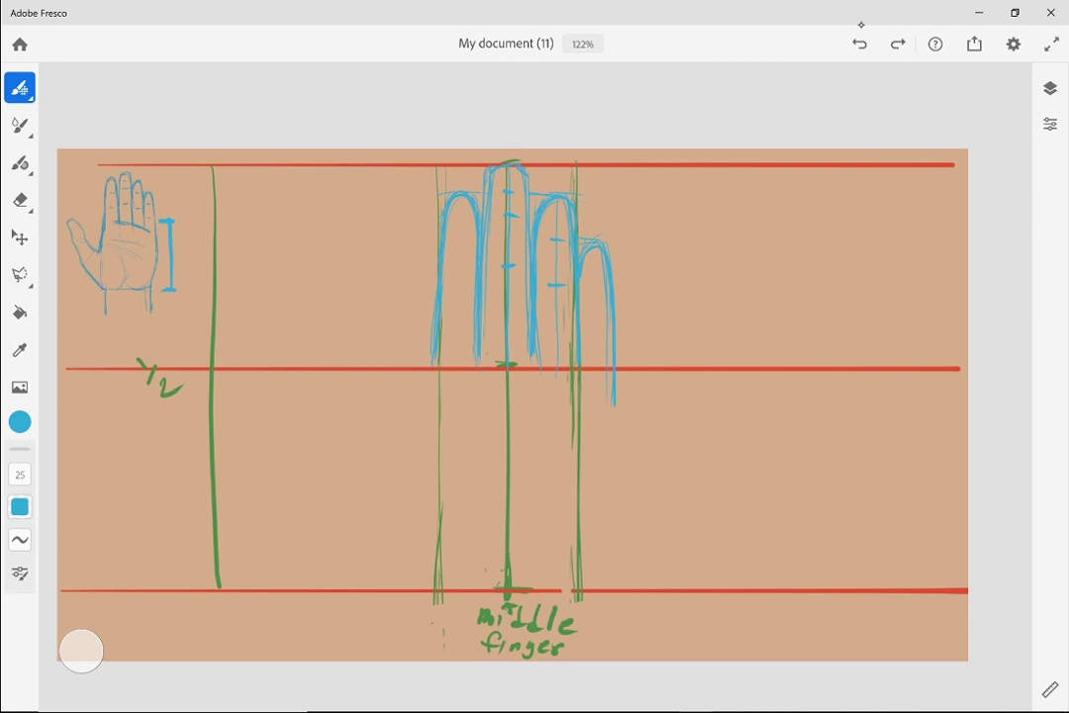
Draw both palm sides down from the index and little fingers and join them with a curved base along the bottom guide
left_click_drag(614, 401, 614, 575)
left_click_drag(433, 376, 428, 527)
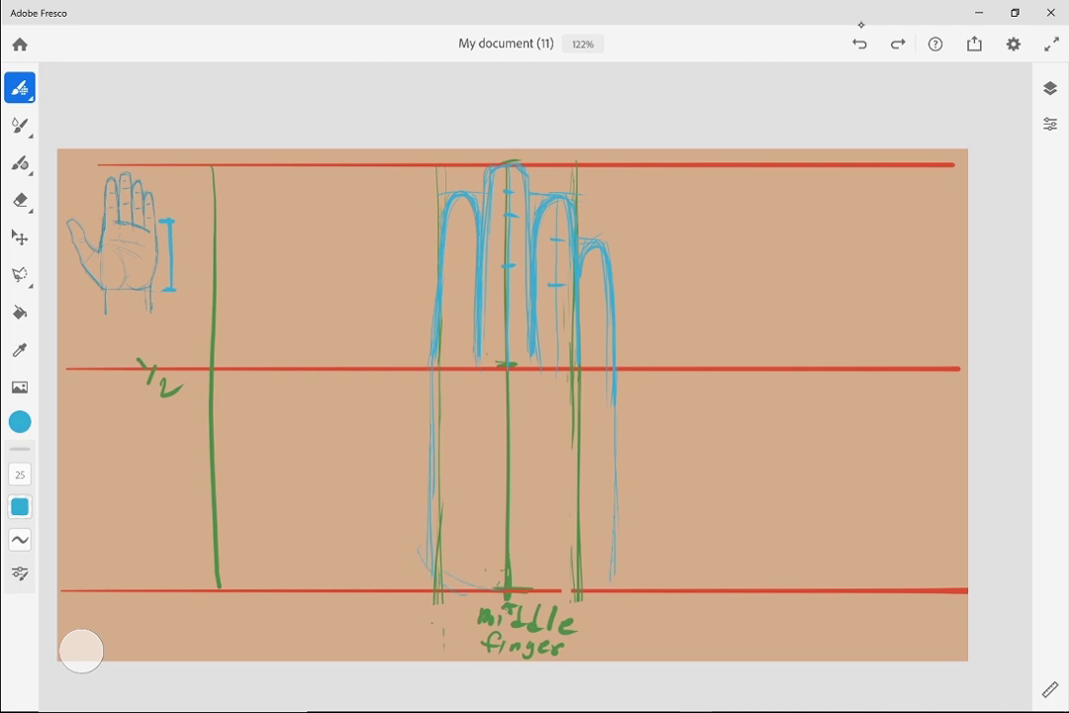
left_click_drag(435, 578, 594, 579)
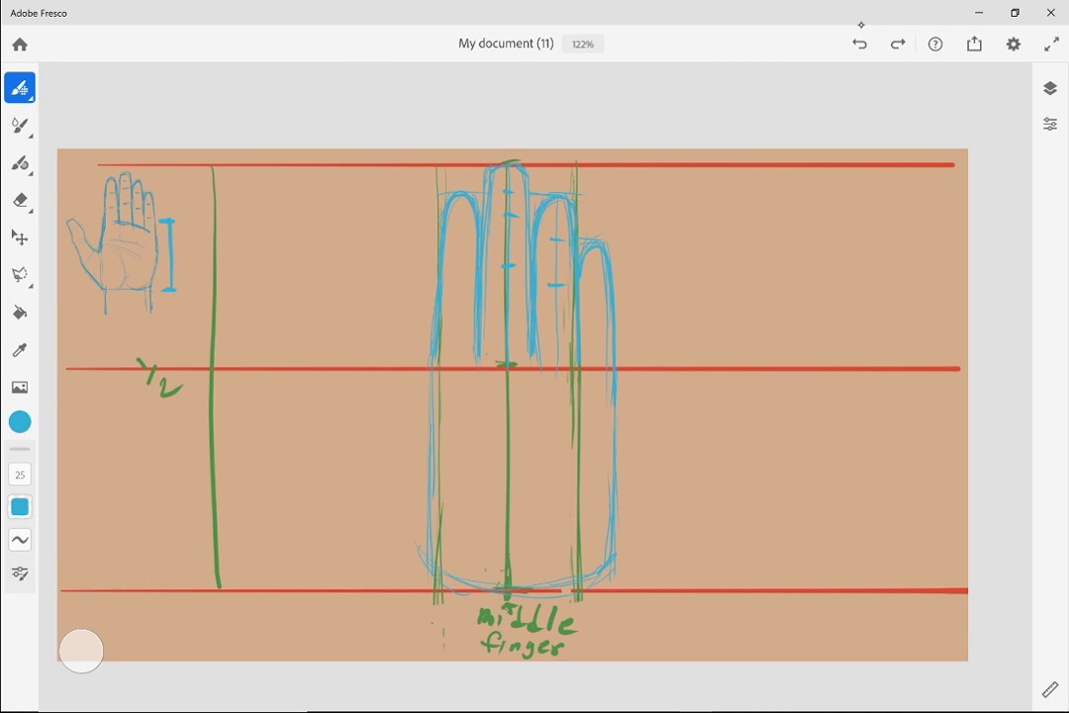
Sketch the thumb's triangular base outward from the palm's index-finger side, between the halfway guide and the palm's lower corner
left_click_drag(434, 559, 348, 467)
left_click_drag(362, 483, 427, 381)
mouse_move(414, 425)
left_mouse_down()
mouse_move(379, 477)
mouse_move(409, 434)
left_mouse_up()
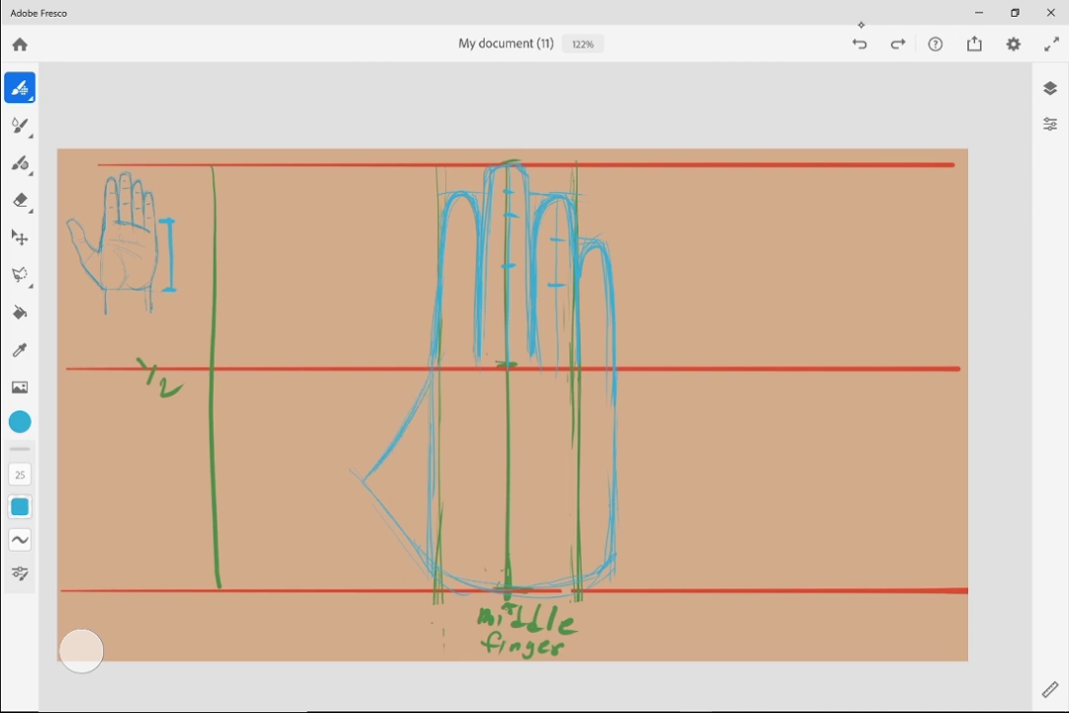
mouse_move(367, 475)
left_mouse_down()
mouse_move(419, 541)
mouse_move(410, 534)
left_mouse_up()
Sketch the thumb above its circled joint with a slanted tip, a small arrow at the tip, and a curved web joining the palm
left_click_drag(337, 397, 333, 344)
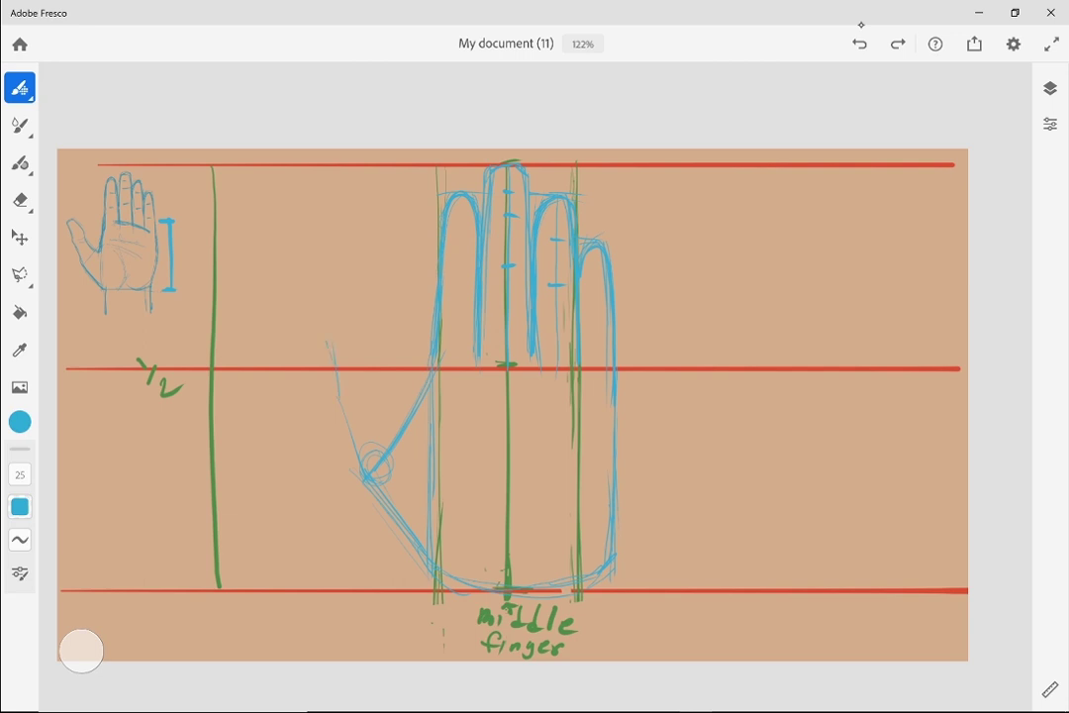
left_click_drag(328, 335, 350, 316)
left_click_drag(348, 318, 375, 361)
mouse_move(320, 296)
left_mouse_down()
mouse_move(331, 319)
mouse_move(337, 308)
mouse_move(361, 382)
left_mouse_up()
left_click_drag(346, 393, 381, 368)
left_click(859, 43)
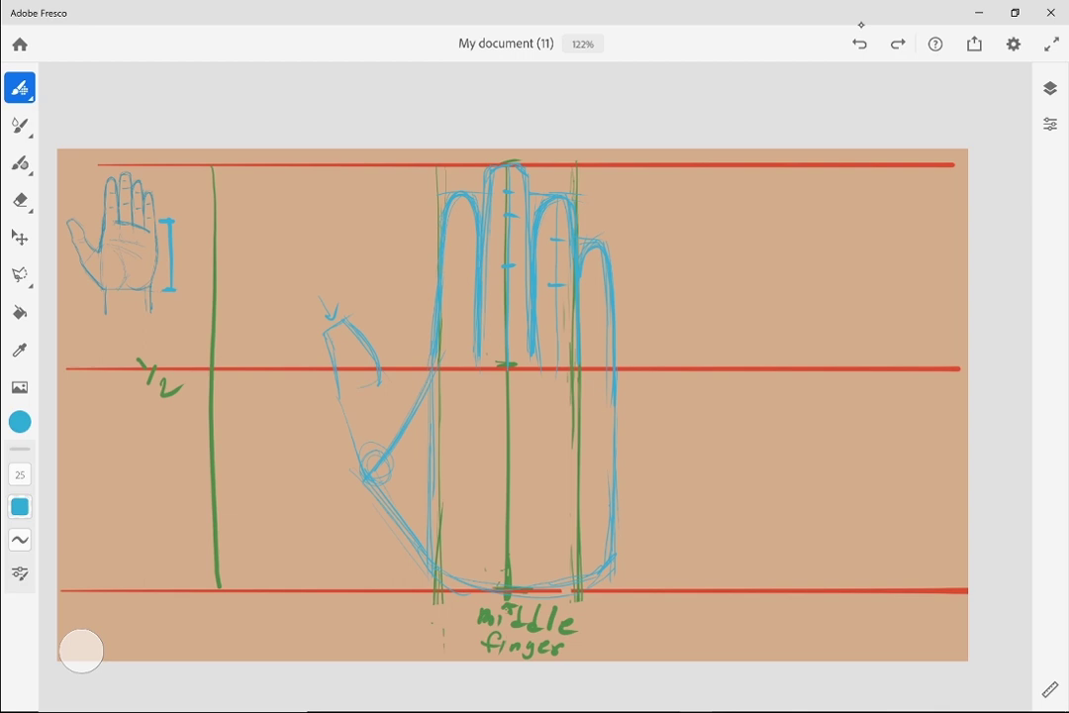
left_click_drag(379, 385, 407, 422)
mouse_move(396, 423)
left_mouse_down()
mouse_move(438, 409)
mouse_move(450, 377)
left_mouse_up()
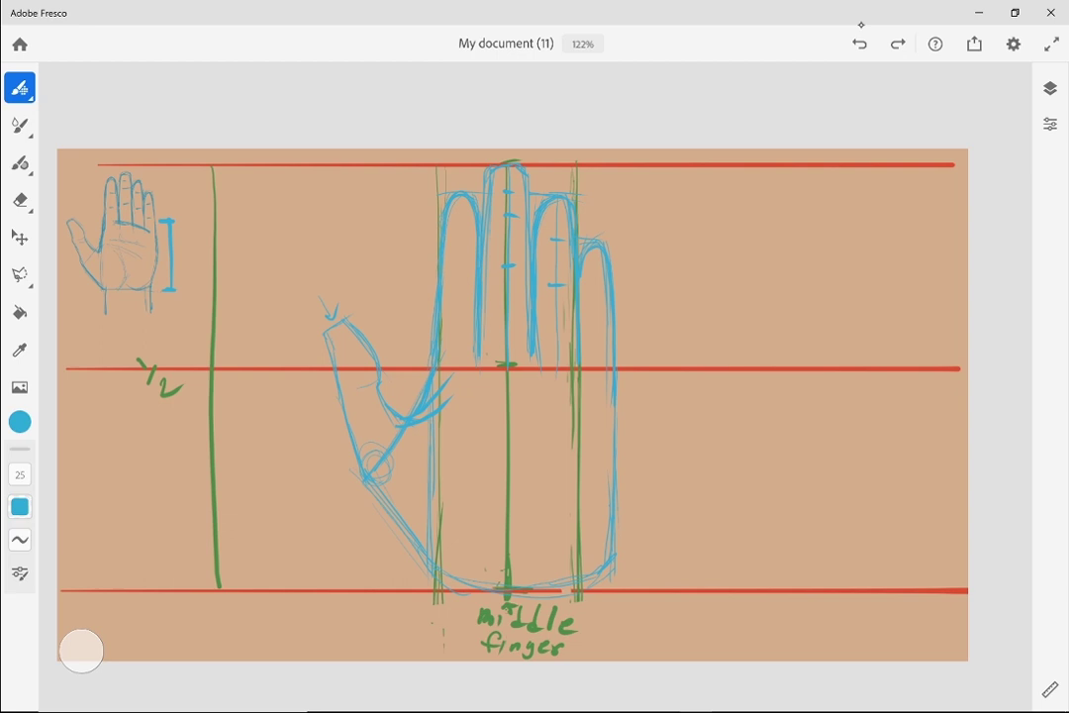
Strengthen the thumb base's outer edge and sketch a large curve into the palm for the fleshy thumb mound
left_click_drag(332, 429, 403, 517)
mouse_move(526, 508)
left_mouse_down()
mouse_move(469, 435)
mouse_move(520, 524)
left_mouse_up()
left_click_drag(509, 482, 515, 521)
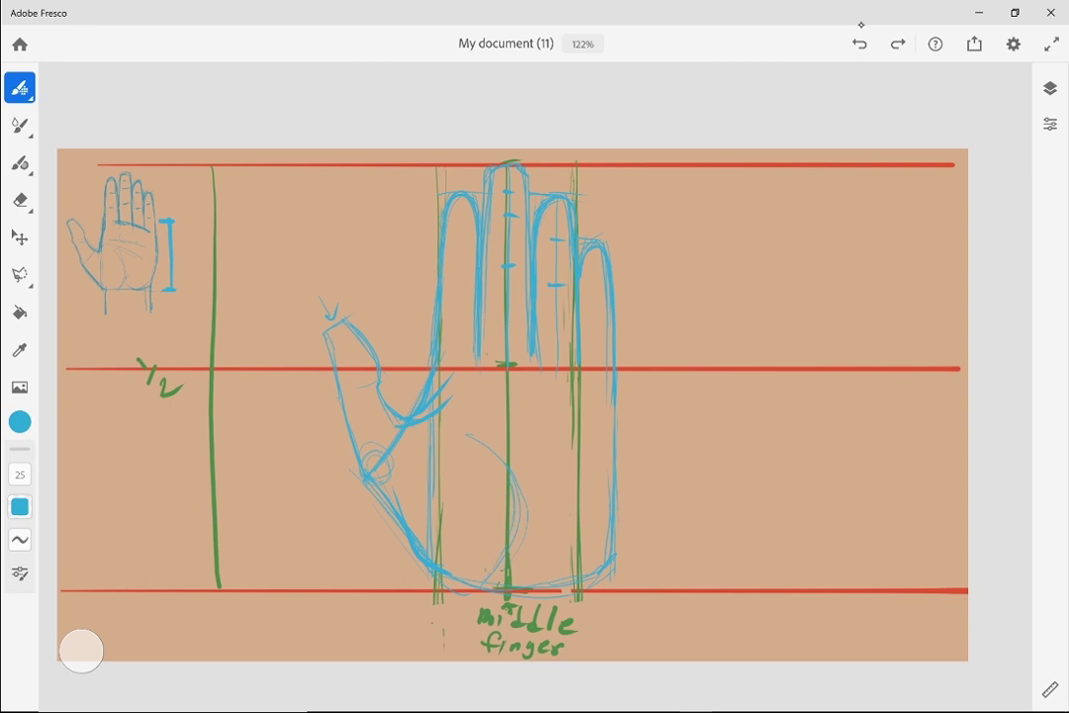
mouse_move(476, 423)
left_mouse_down()
mouse_move(508, 461)
mouse_move(511, 485)
mouse_move(470, 579)
mouse_move(455, 579)
left_mouse_up()
Draw a heavy curved line across the finger bases, sloping down from the index finger to the little finger's outer edge
mouse_move(451, 343)
left_mouse_down()
mouse_move(568, 336)
mouse_move(570, 359)
left_mouse_up()
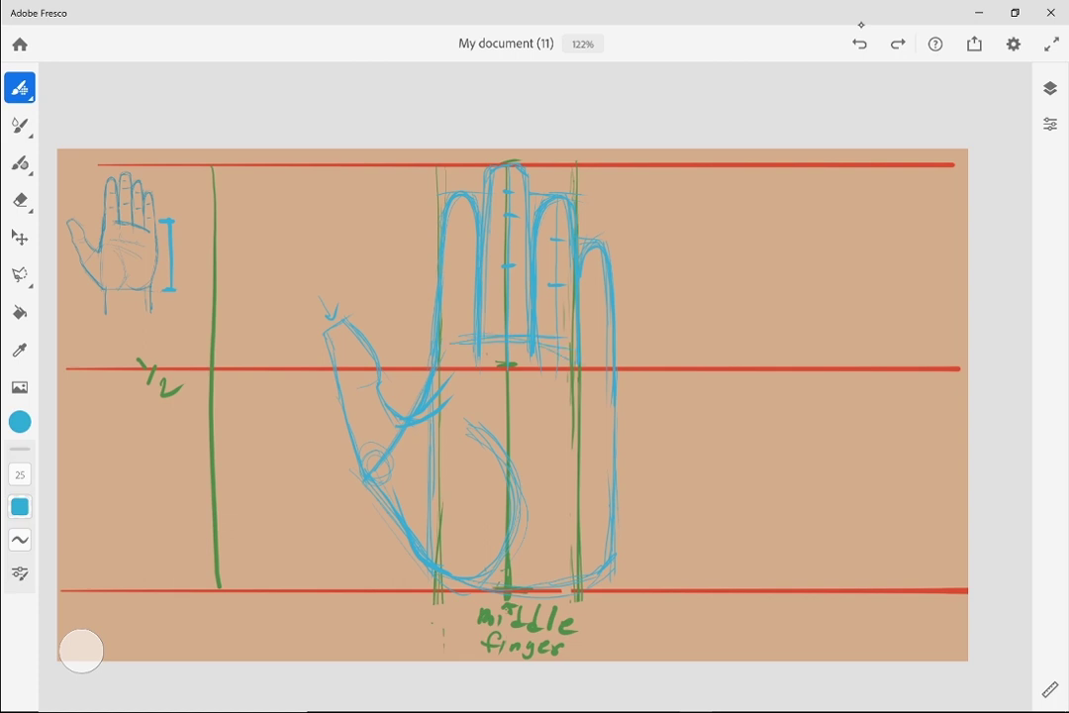
left_click_drag(475, 341, 603, 386)
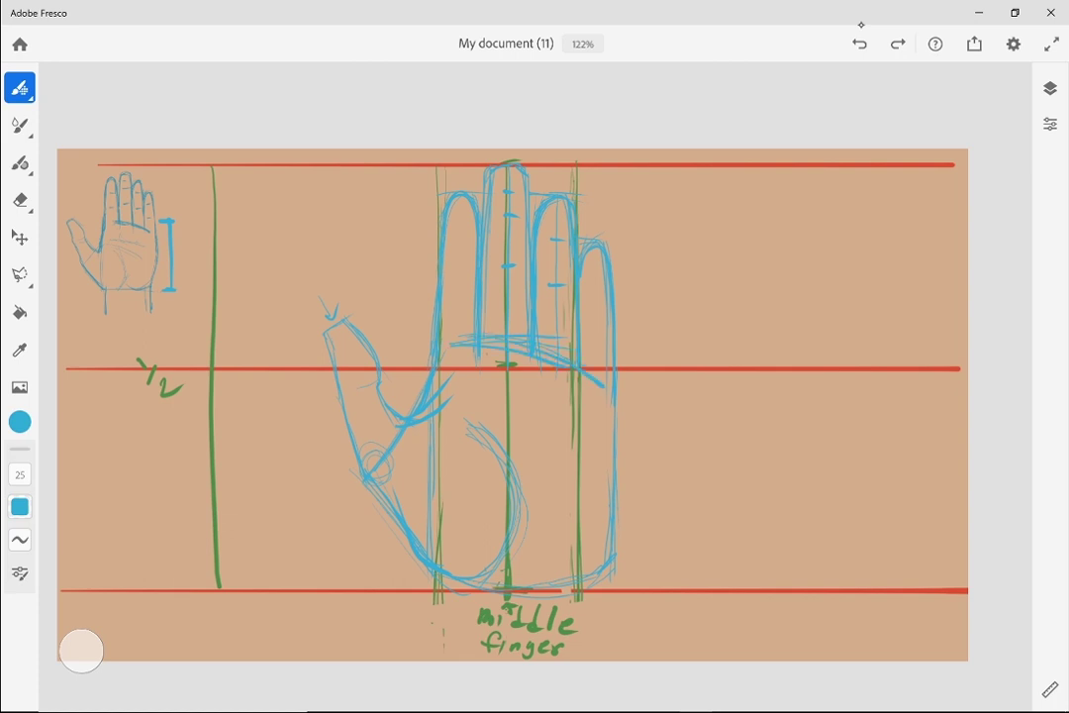
left_click_drag(451, 344, 617, 411)
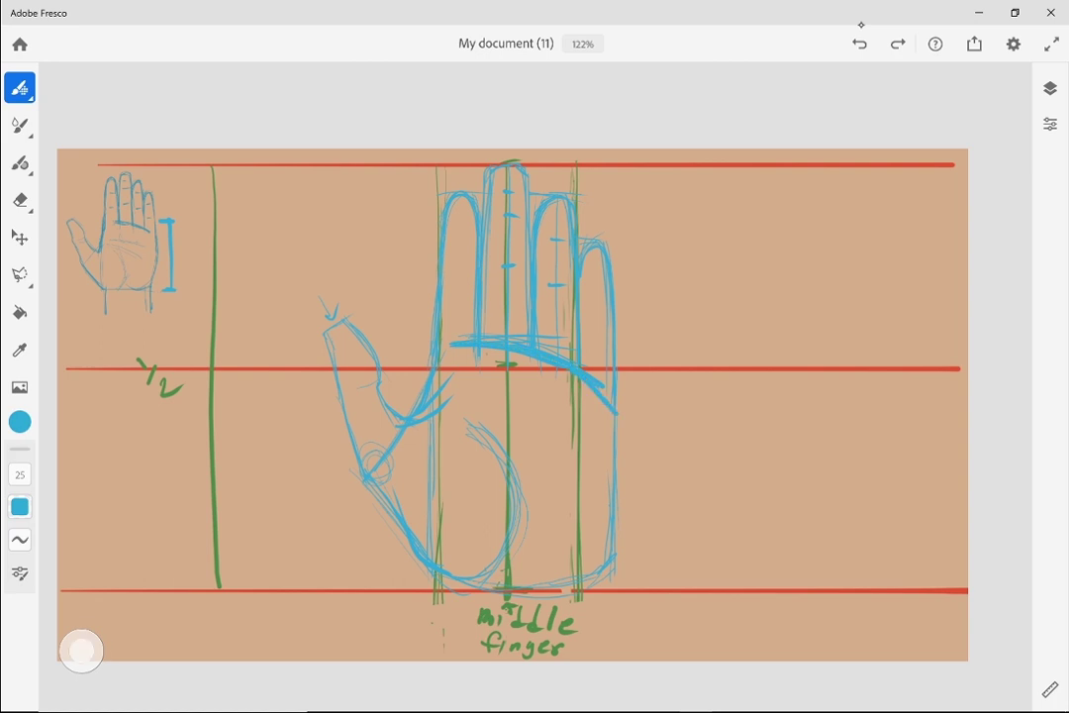
Erase the stray lines around the finger-base curve and the centre lines and ticks inside the middle and ring fingers
left_click(81, 650)
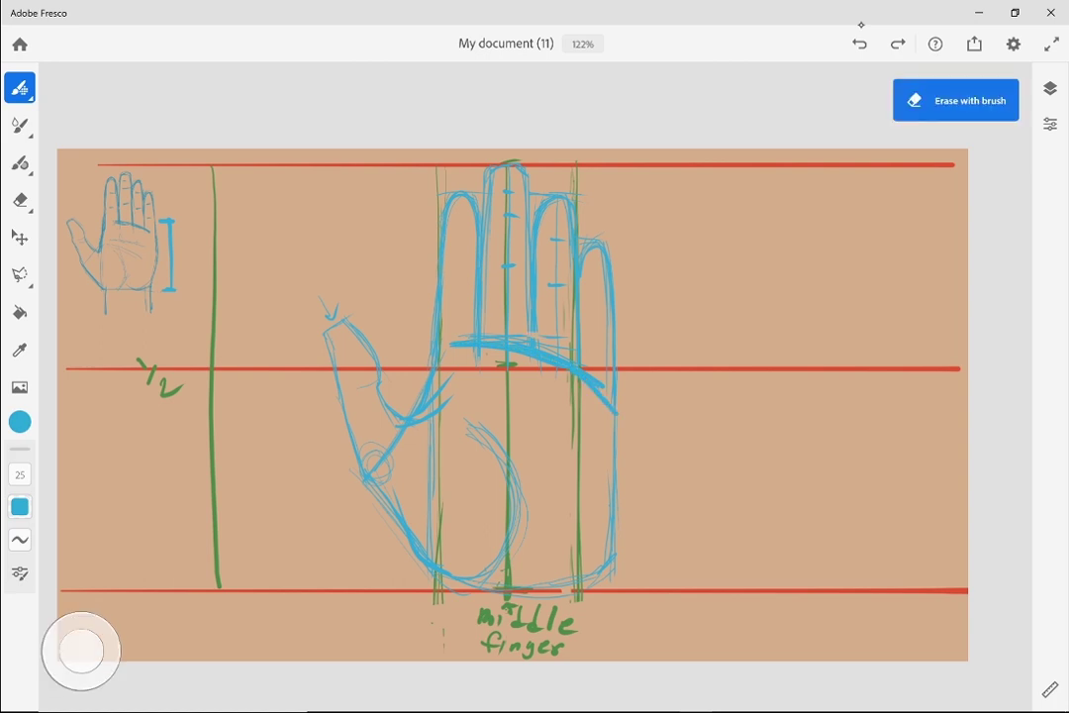
left_click_drag(534, 335, 566, 344)
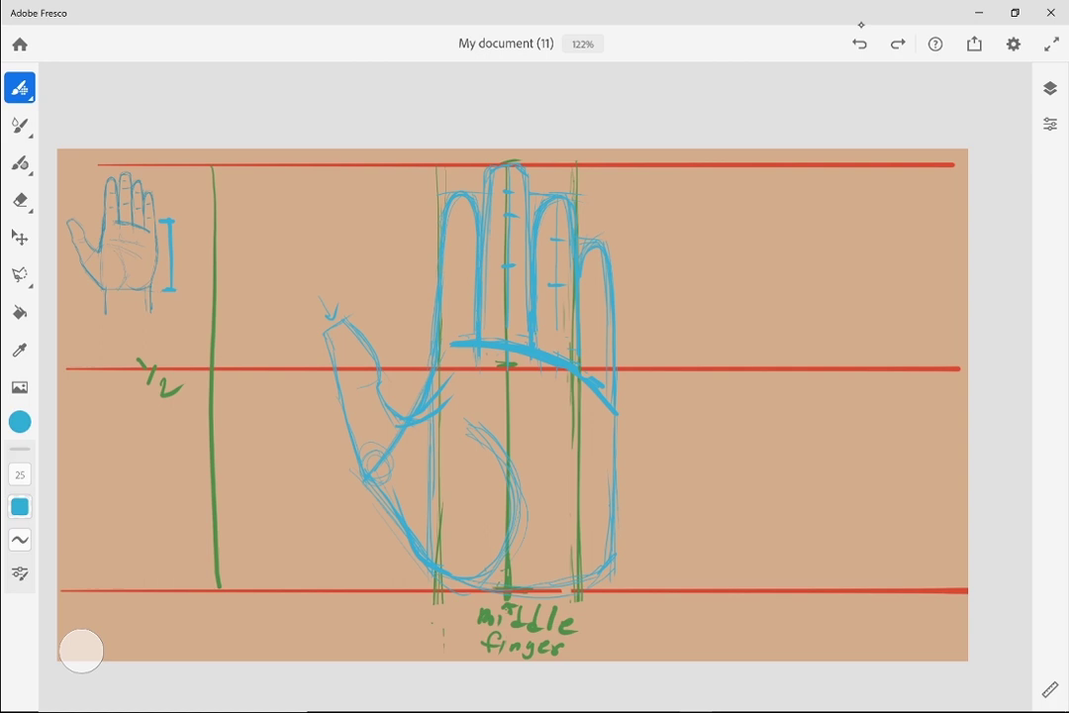
left_click(82, 650)
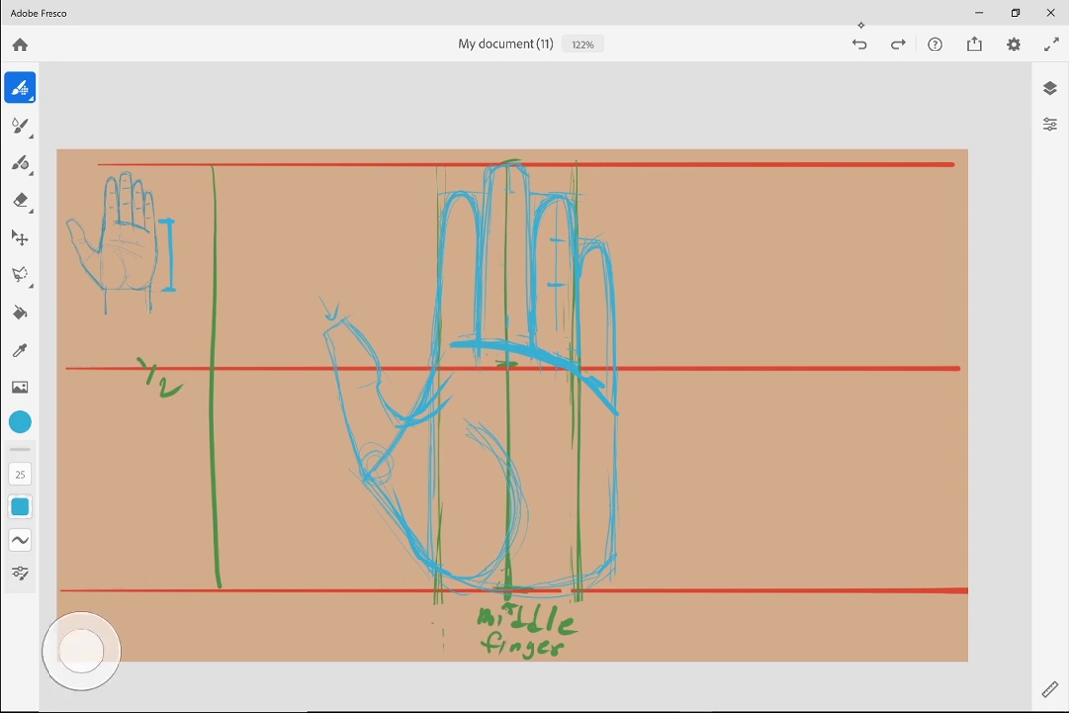
left_click_drag(556, 226, 556, 323)
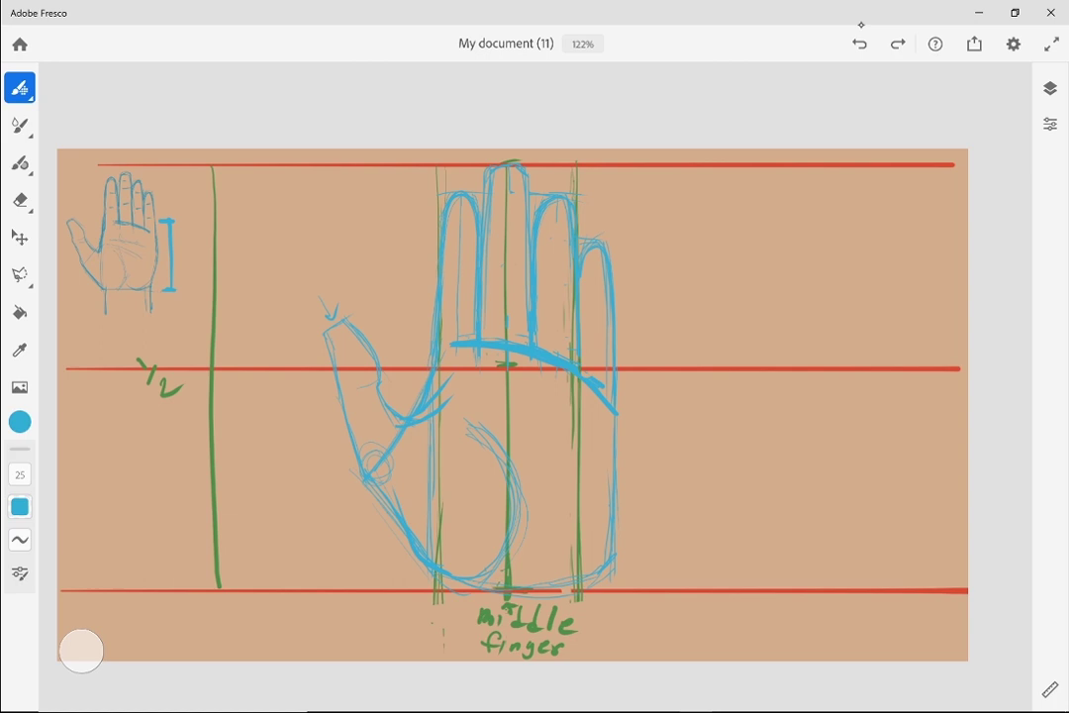
Draw the index finger's centre line and divide it into three segments with two short joint ticks
left_click_drag(458, 288, 457, 339)
left_click_drag(457, 236, 455, 283)
left_click_drag(458, 236, 459, 283)
left_click_drag(460, 200, 461, 237)
key("ctrl+z")
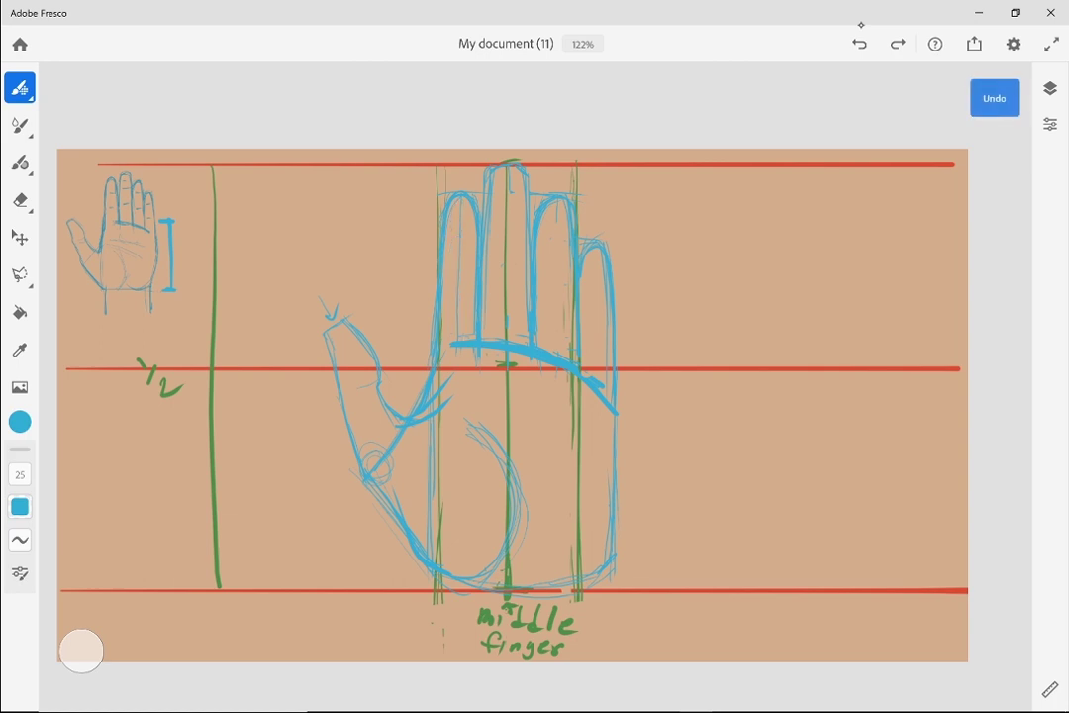
left_click_drag(451, 292, 464, 292)
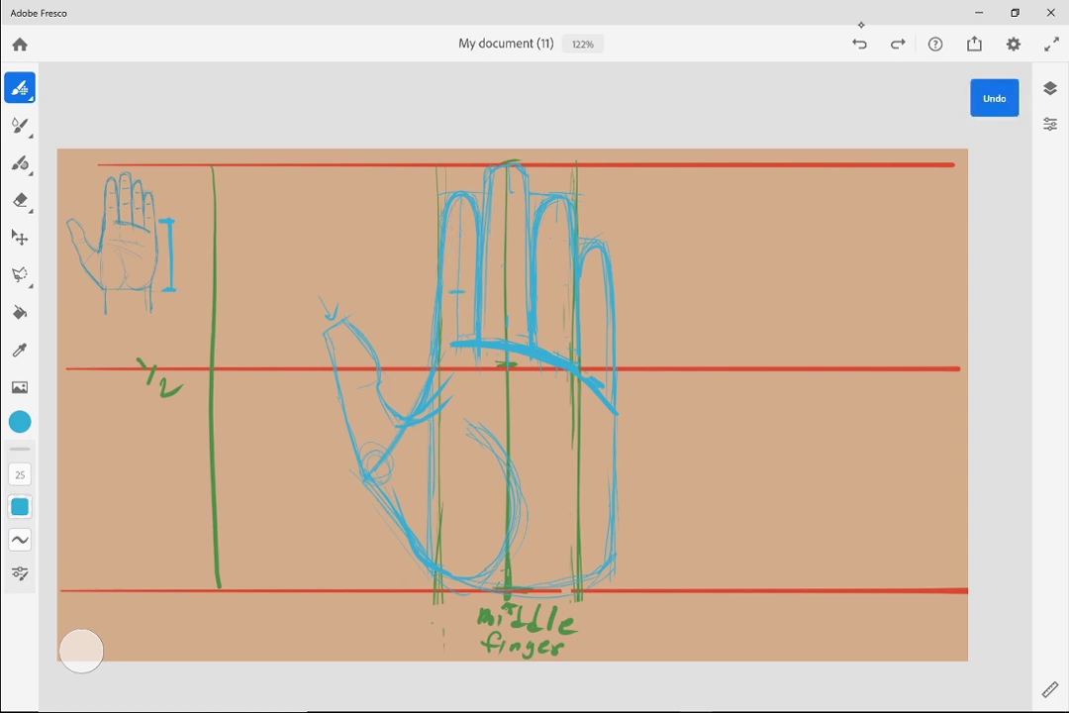
left_click_drag(452, 243, 466, 244)
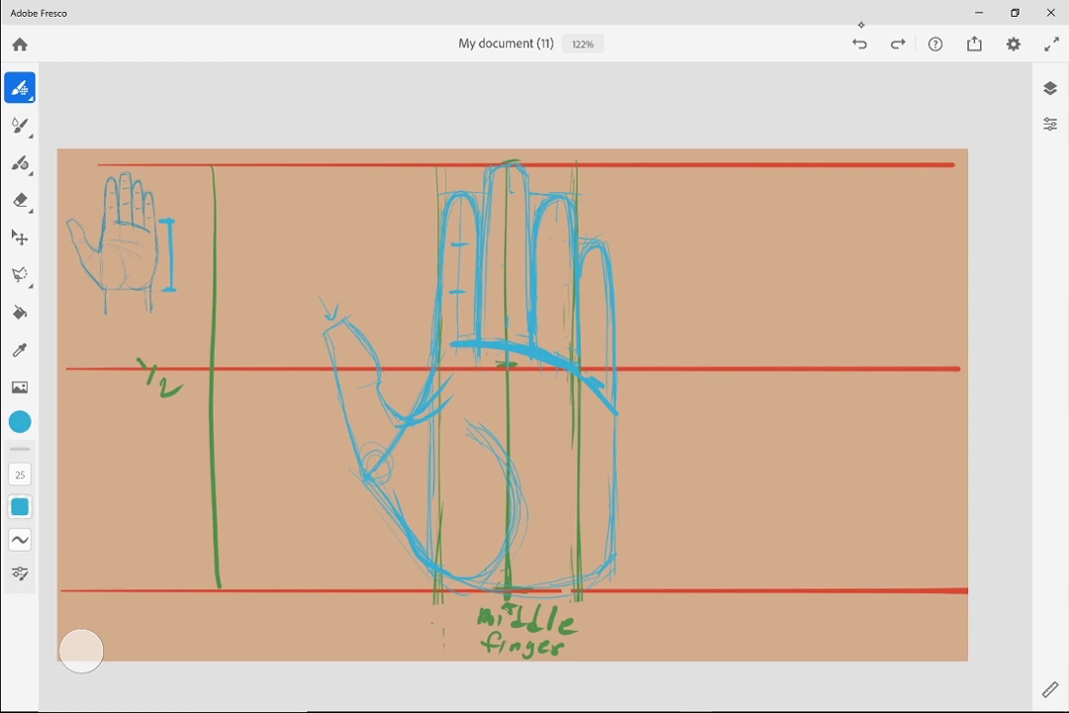
left_click_drag(433, 340, 438, 204)
left_click(859, 44)
left_click(859, 44)
left_click(859, 43)
Mark the joint creases across the ring and index fingers and add two matching creases on the little finger
left_click_drag(545, 242, 566, 239)
left_click_drag(547, 292, 562, 292)
left_click_drag(547, 244, 560, 242)
left_click_drag(455, 245, 464, 246)
left_click_drag(451, 289, 465, 287)
left_click_drag(545, 289, 559, 288)
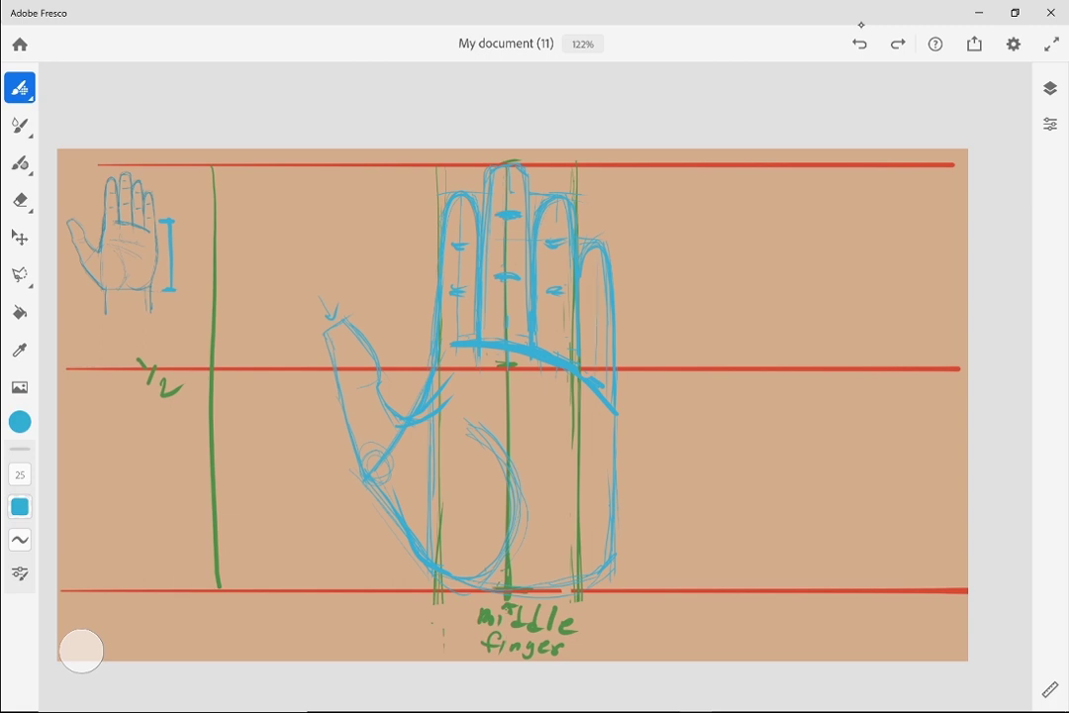
left_click_drag(587, 297, 600, 298)
left_click_drag(594, 343, 606, 342)
Erase the finger-base line's end below the little finger, thin the rest, and redraw the section beneath the middle finger
left_click(81, 650)
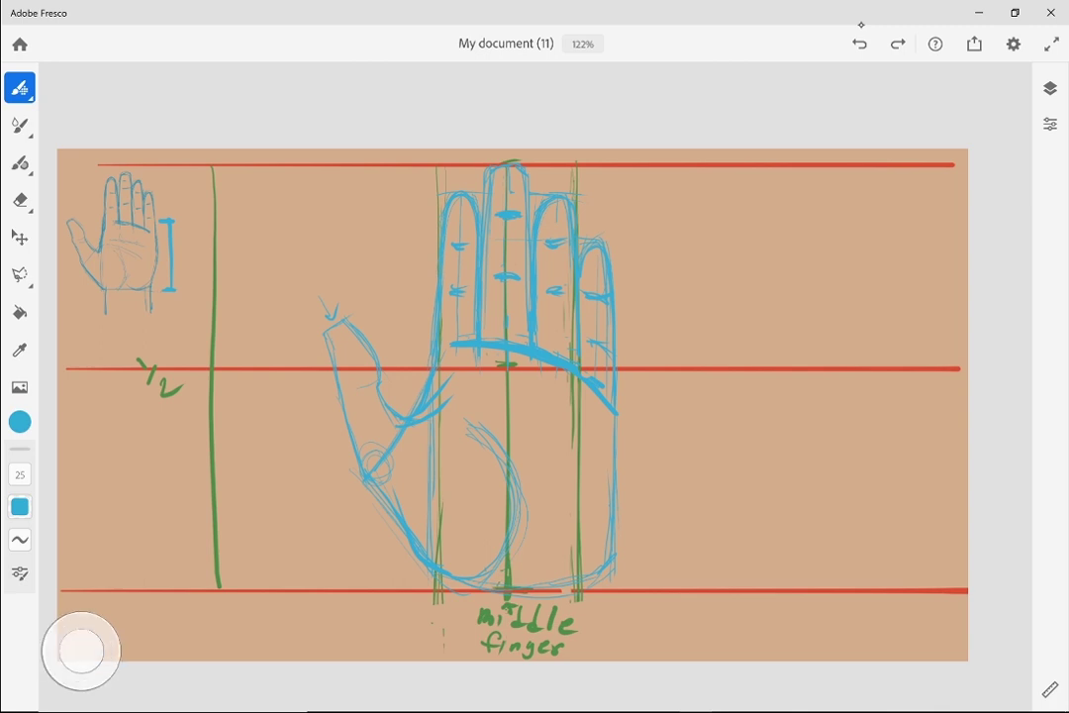
left_click_drag(588, 377, 611, 410)
left_click(81, 651)
mouse_move(550, 353)
left_mouse_down()
mouse_move(565, 363)
mouse_move(522, 351)
left_mouse_up()
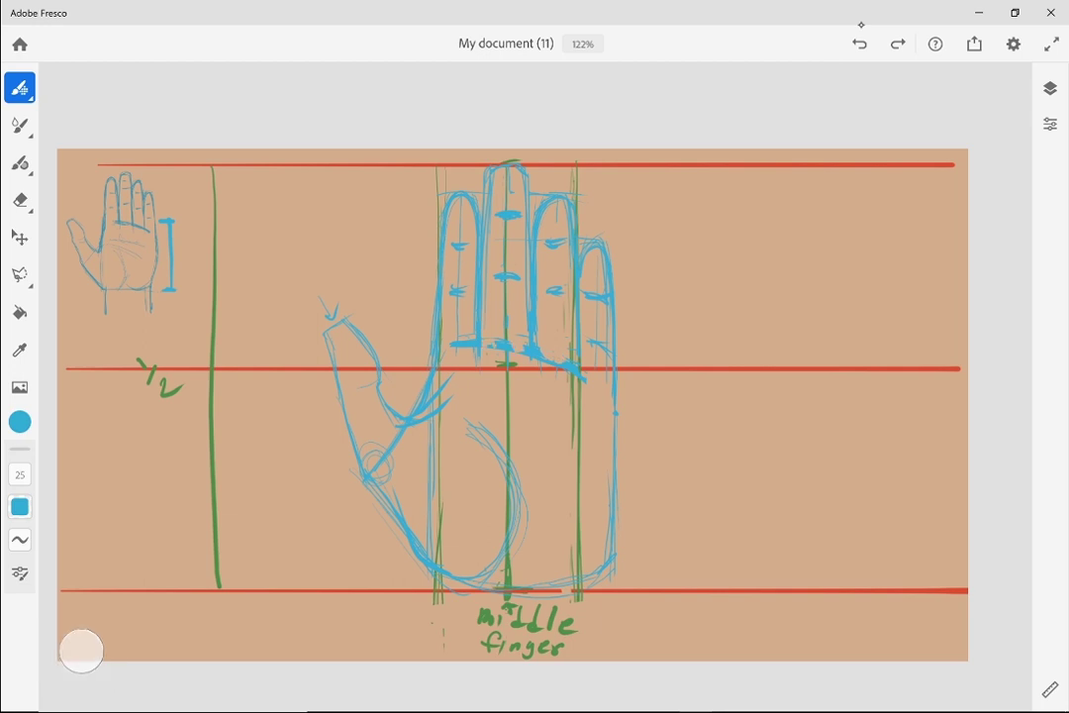
left_click_drag(500, 344, 524, 351)
Outline the elongated fleshy pad across the upper palm below the fingers and bulge the palm's little-finger edge outward
mouse_move(511, 400)
left_mouse_down()
mouse_move(552, 421)
mouse_move(594, 391)
left_mouse_up()
left_click_drag(475, 357, 448, 374)
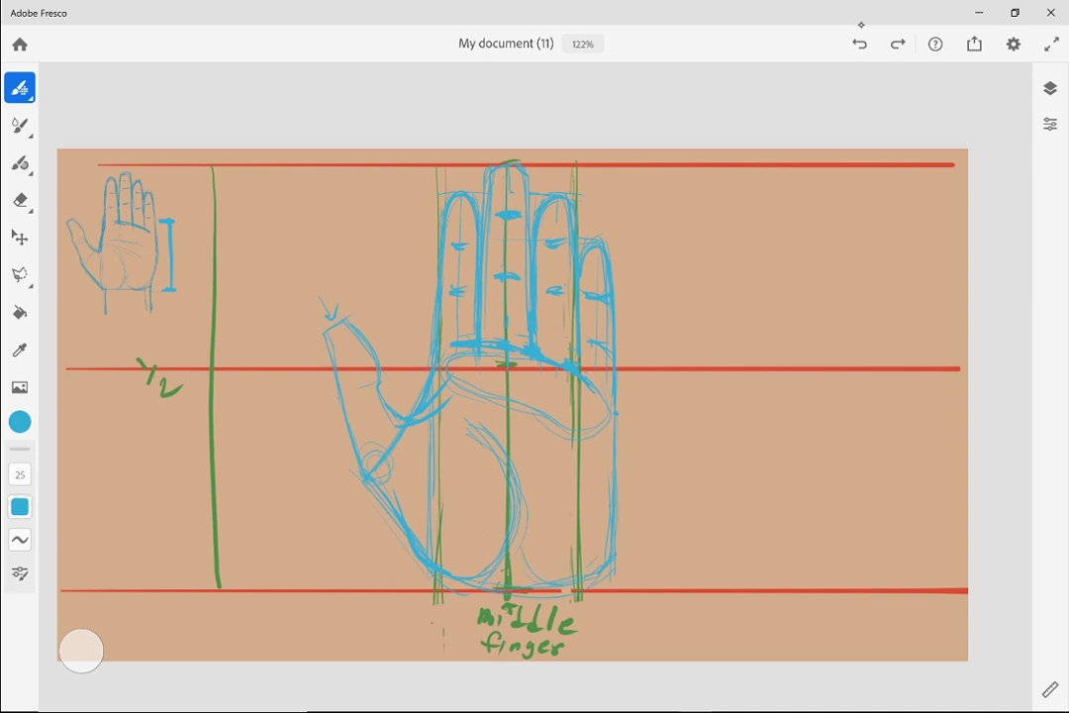
left_click_drag(615, 421, 619, 465)
left_click_drag(458, 458, 477, 506)
mouse_move(466, 492)
left_mouse_down()
mouse_move(485, 497)
mouse_move(493, 484)
left_mouse_up()
left_click(859, 44)
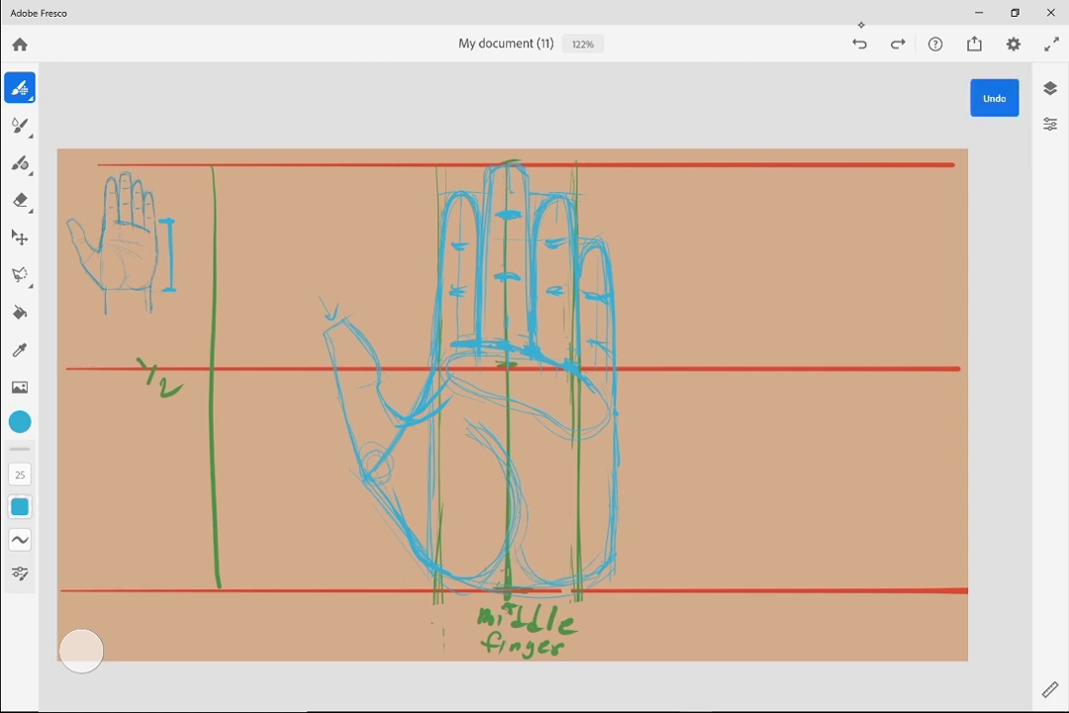
Erase the palm's lower corner on the little-finger side, redraw it as a rounder curve, and add two vertical wrist lines
left_click(81, 650)
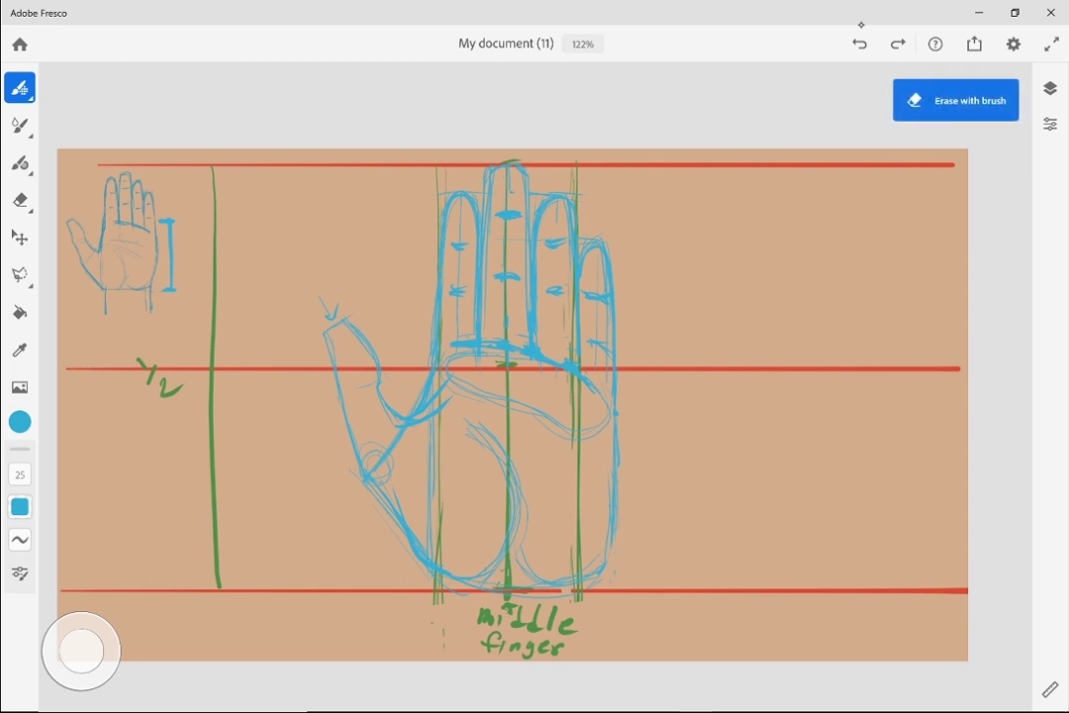
left_click_drag(594, 582, 610, 500)
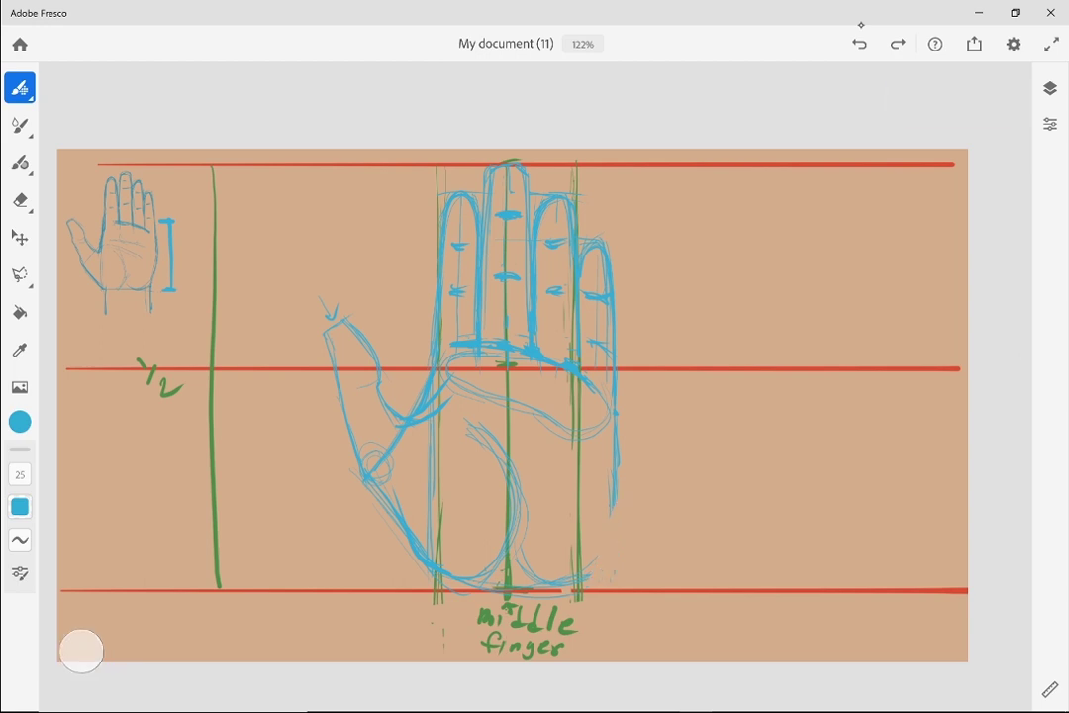
mouse_move(605, 556)
left_mouse_down()
mouse_move(618, 517)
mouse_move(619, 527)
left_mouse_up()
mouse_move(595, 582)
left_mouse_down()
mouse_move(618, 537)
mouse_move(620, 479)
left_mouse_up()
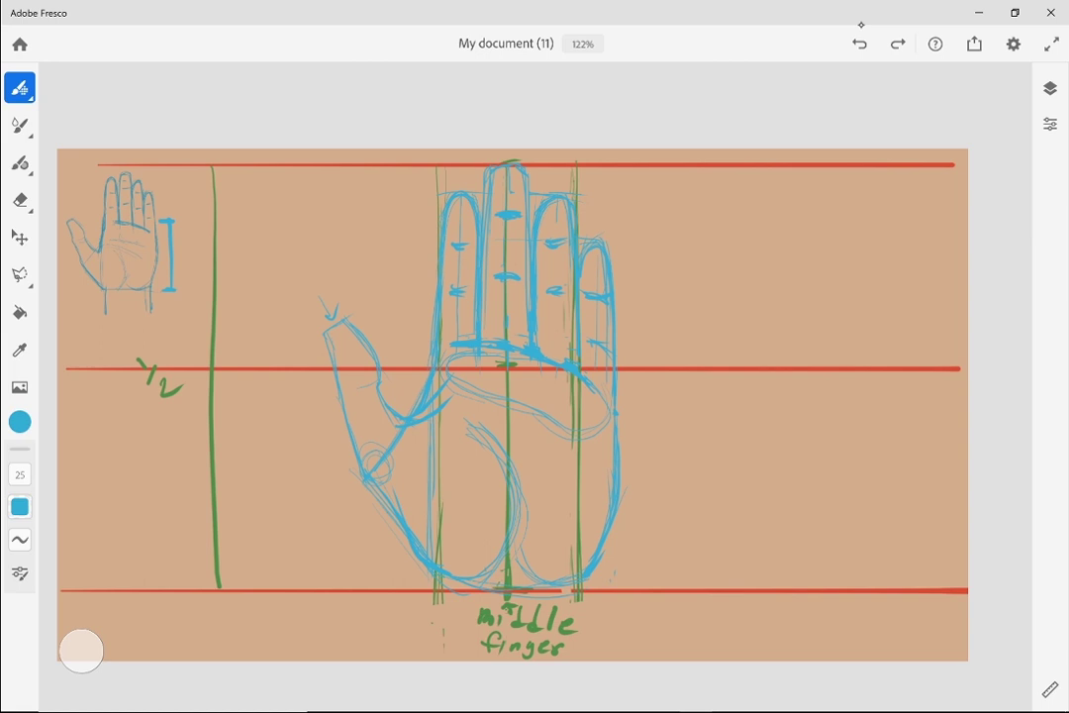
left_click_drag(441, 574, 443, 660)
left_click_drag(592, 575, 594, 660)
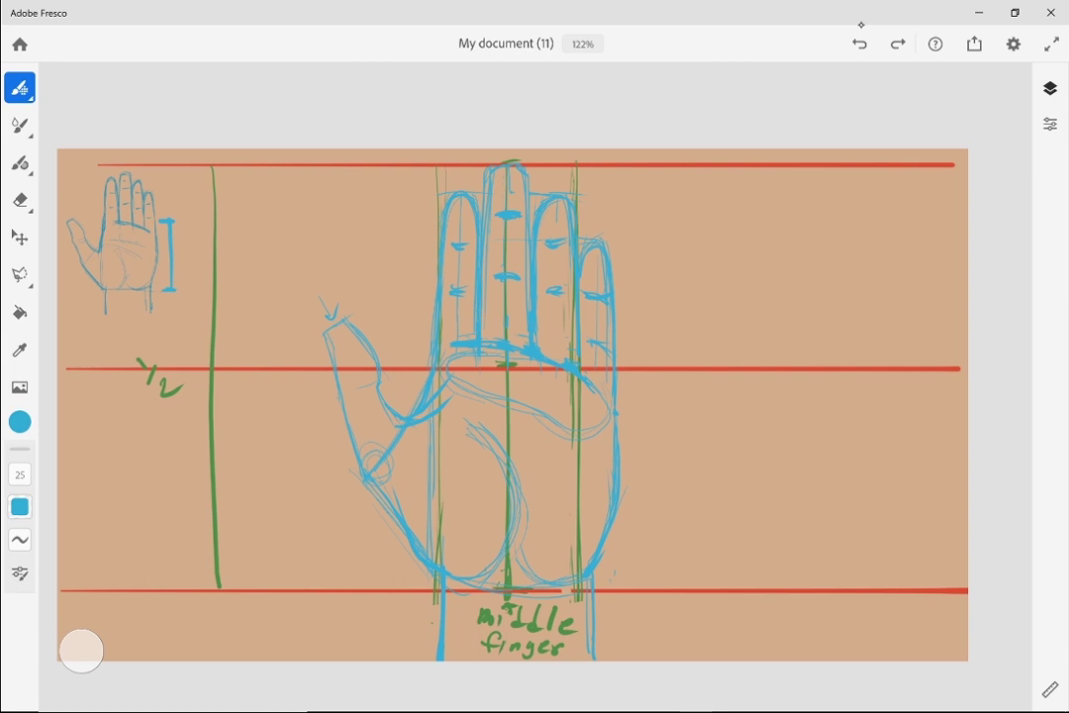
Hide the layer containing the red and green guide lines
left_click(1050, 88)
left_click(987, 348)
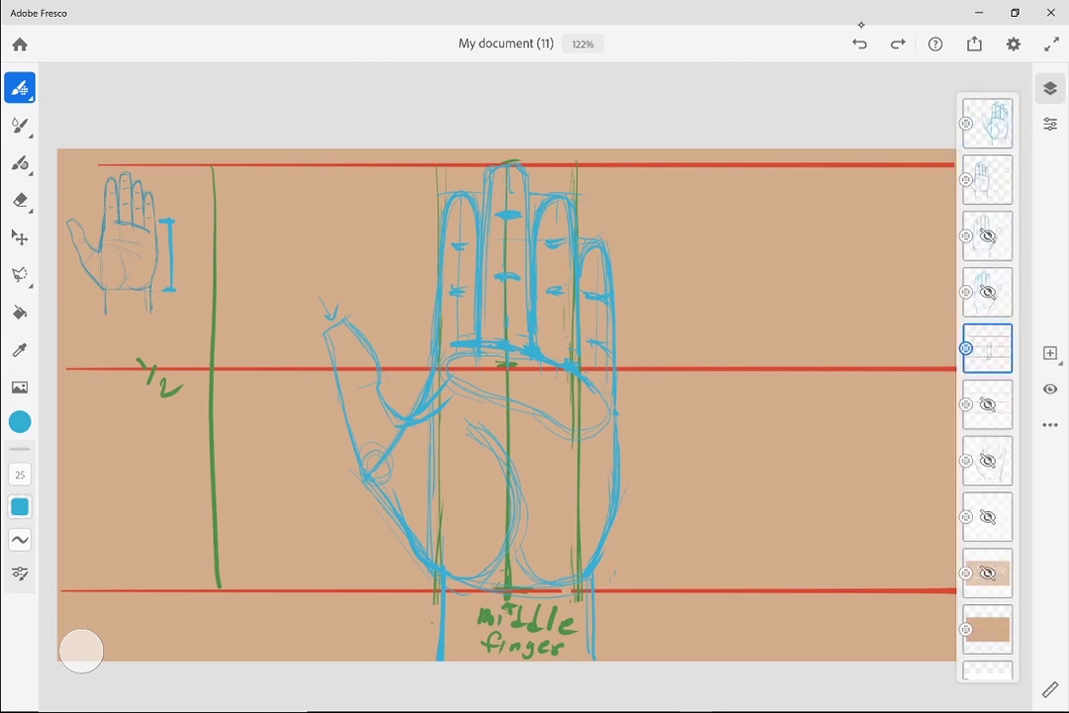
left_click(1050, 389)
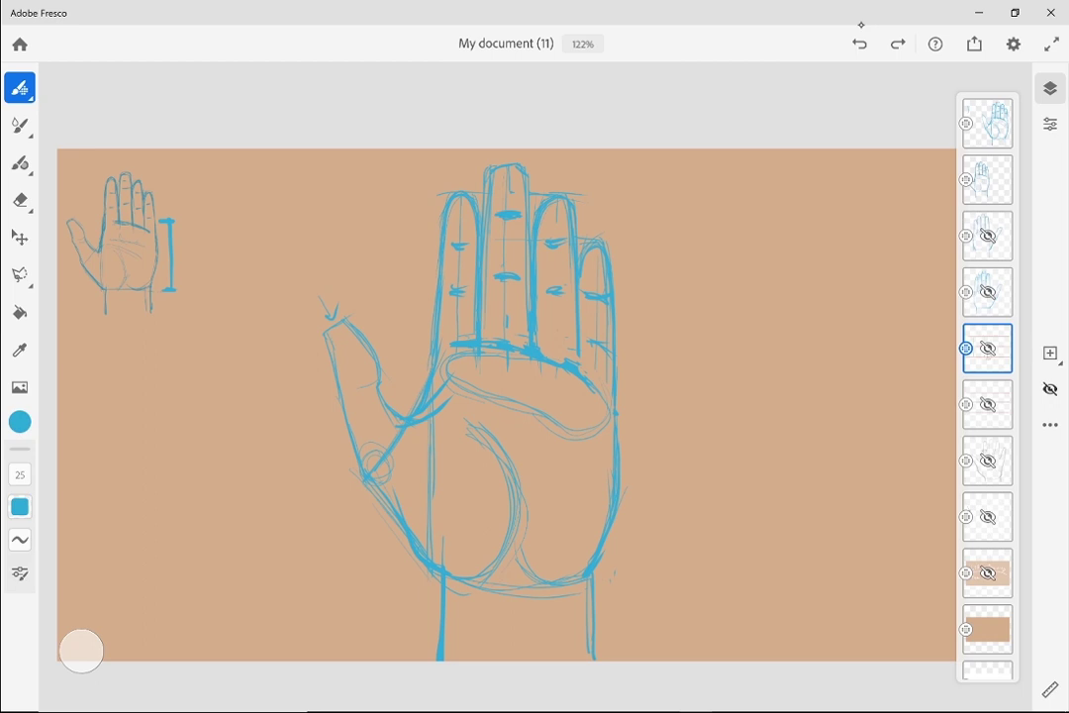
Show the back-of-hand sketch layer and hide the large palm-view sketch layer
left_click(986, 292)
left_click(1050, 388)
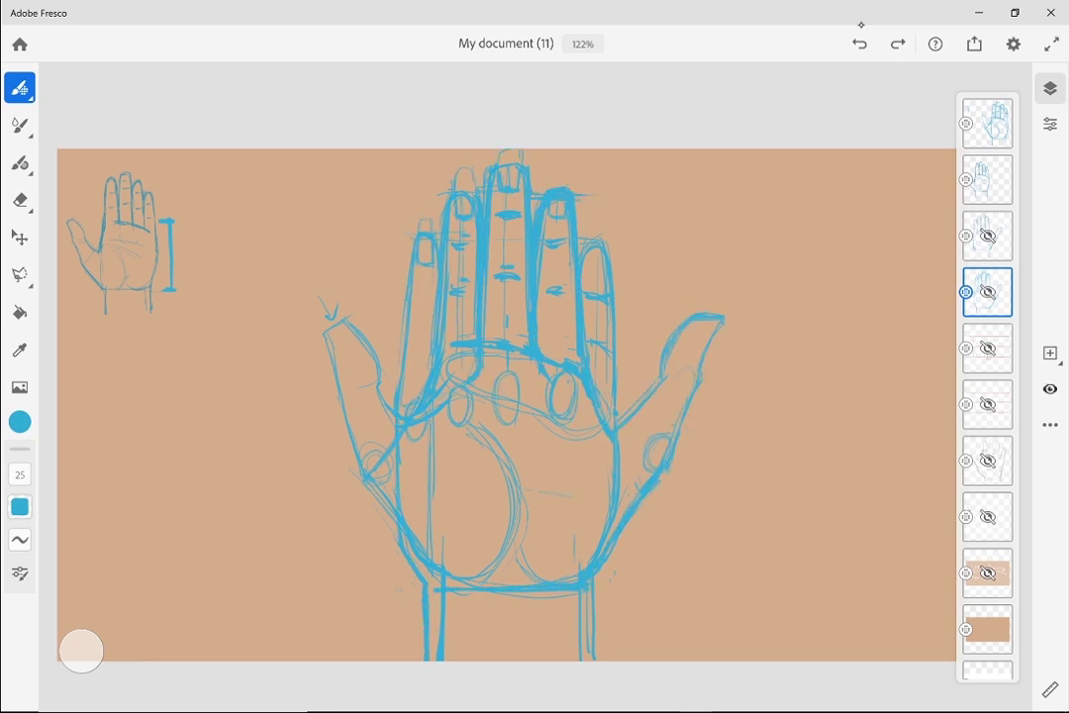
left_click(987, 235)
left_click(986, 180)
left_click(987, 123)
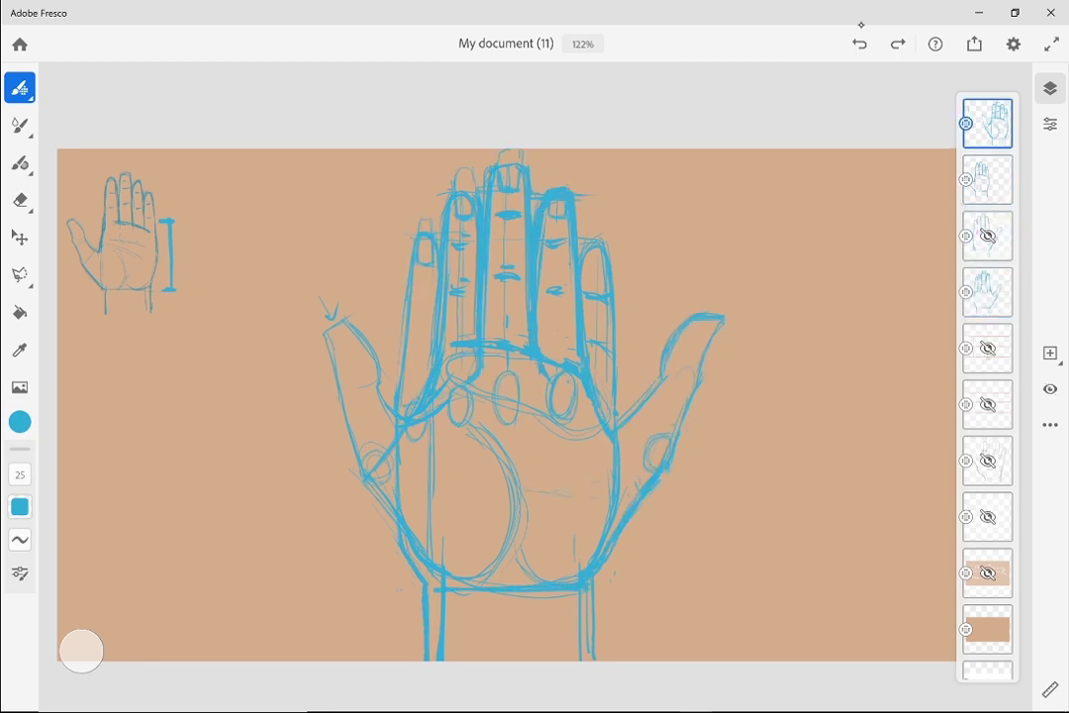
left_click(1050, 388)
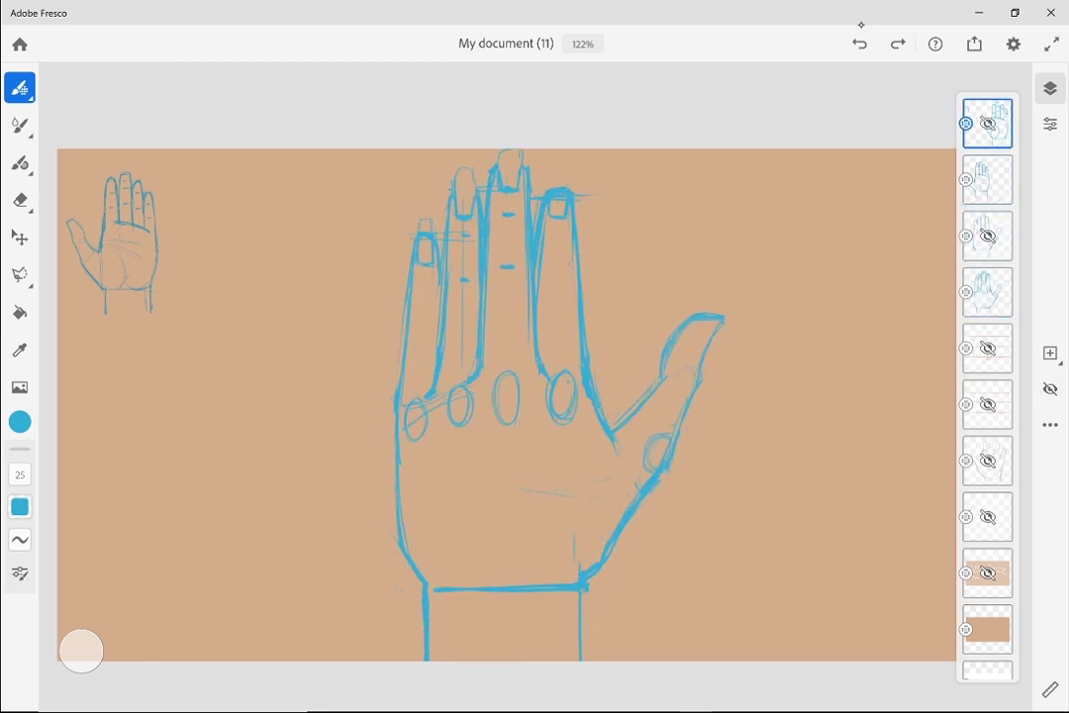